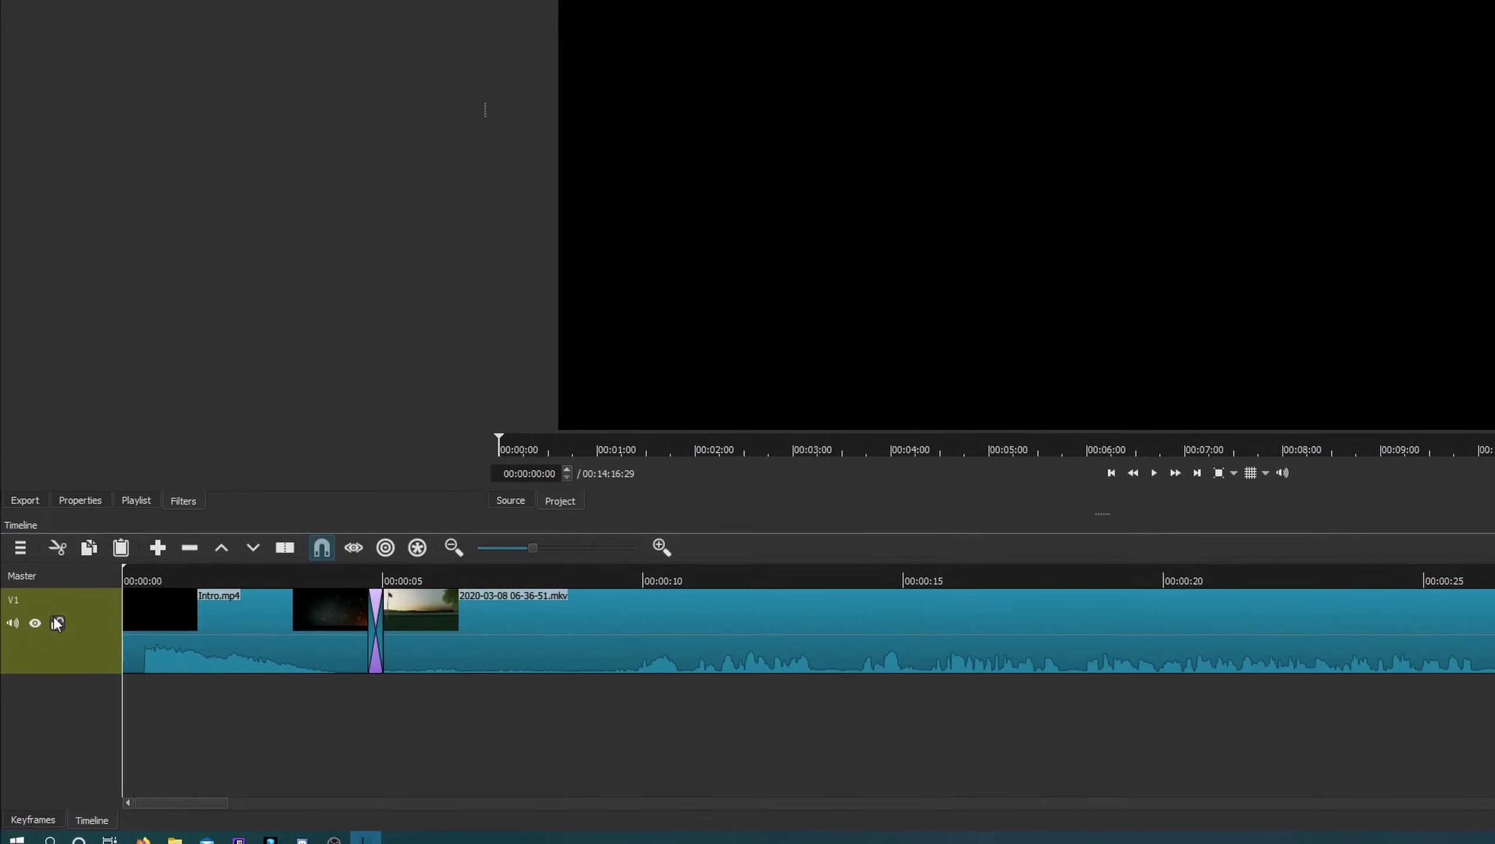
Lock the V1 video track and add three audio tracks beneath it
{"action": "left_click", "coordinate": [49, 648]}
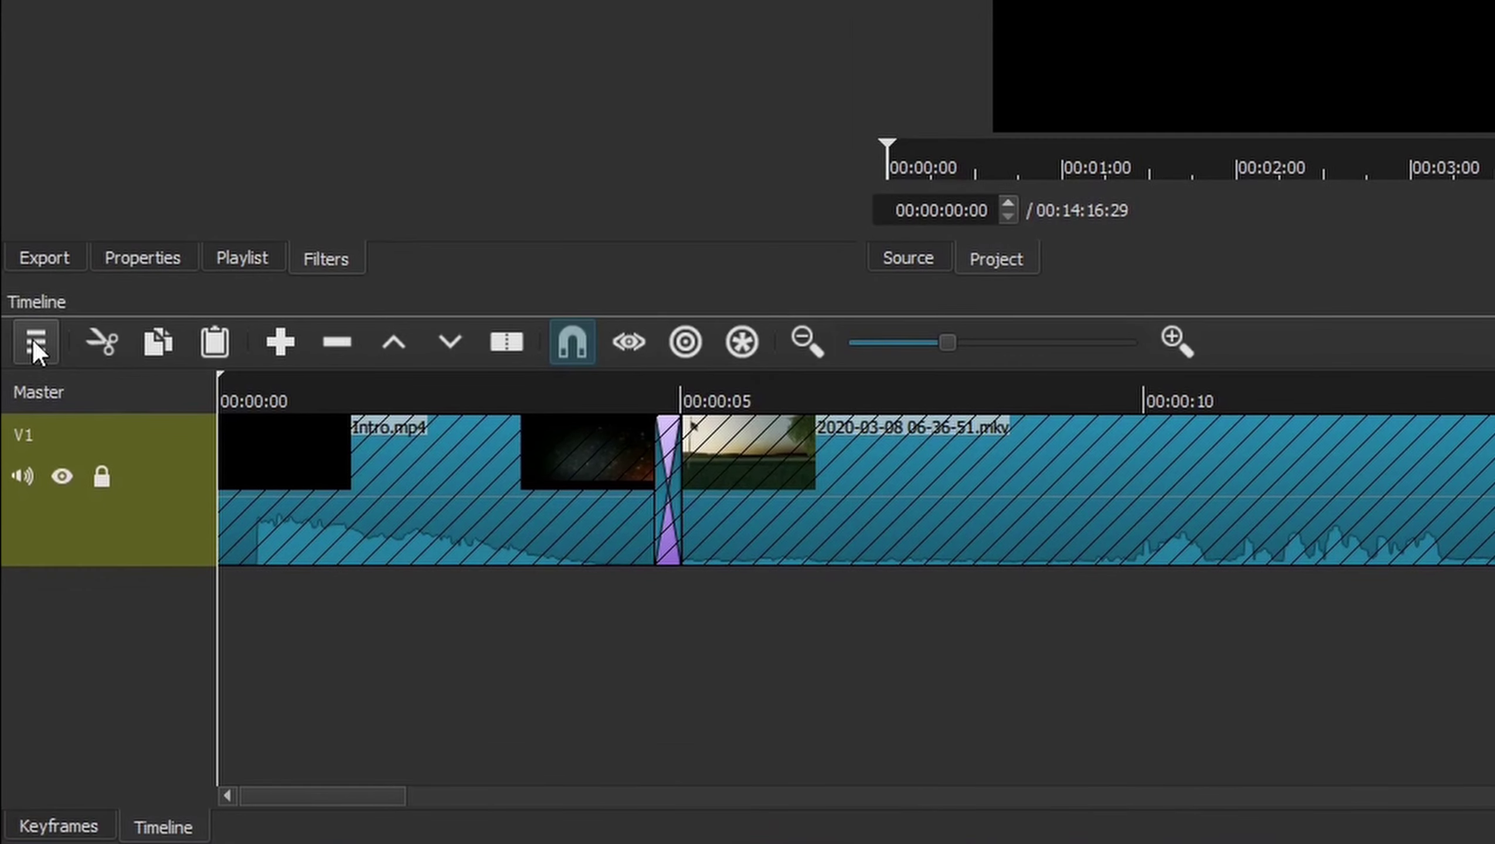
{"action": "left_click", "coordinate": [24, 502]}
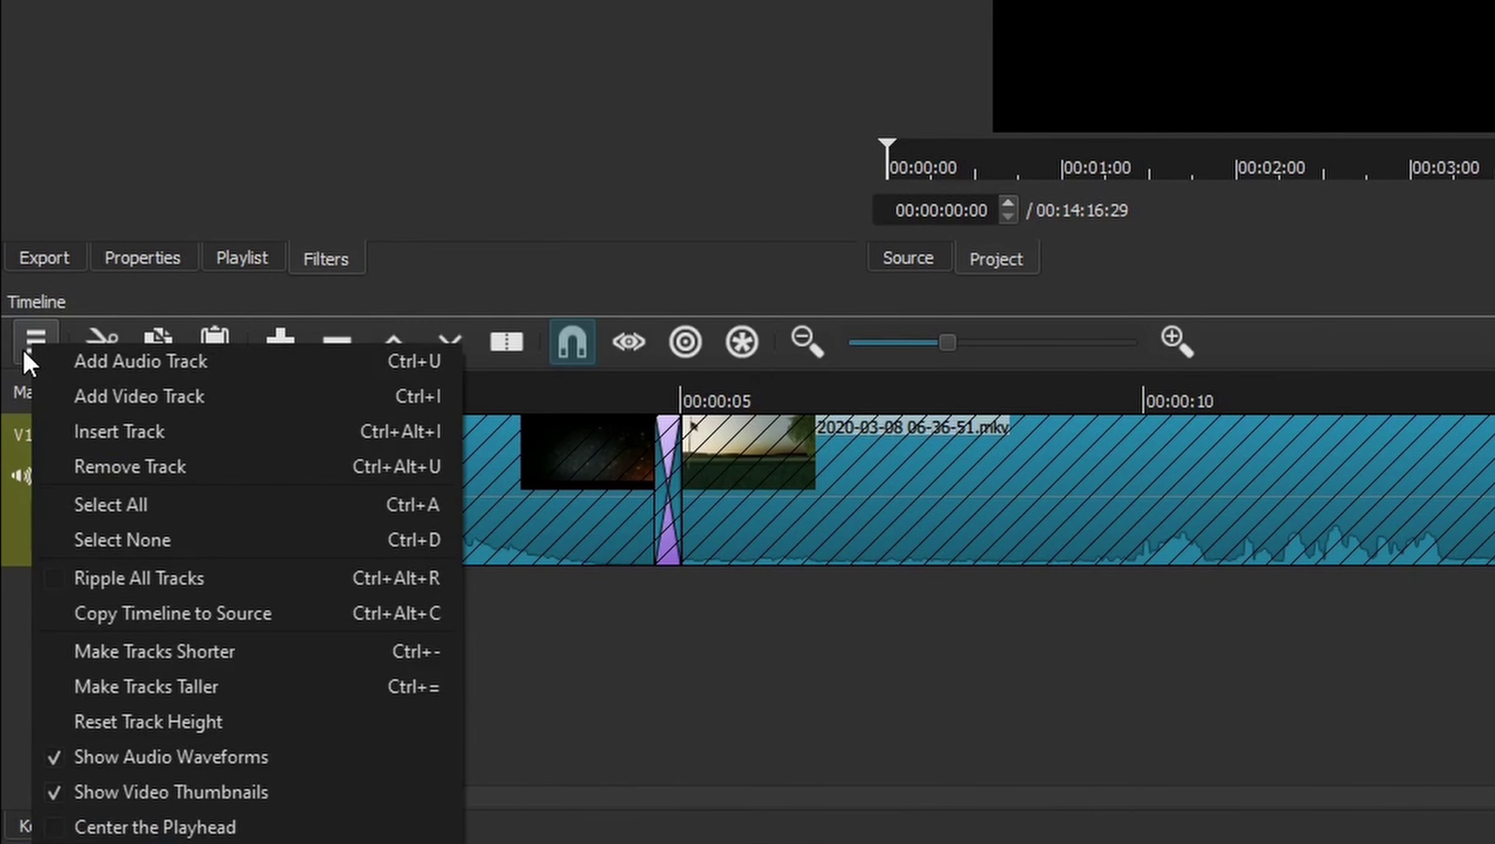
{"action": "left_click", "coordinate": [118, 358]}
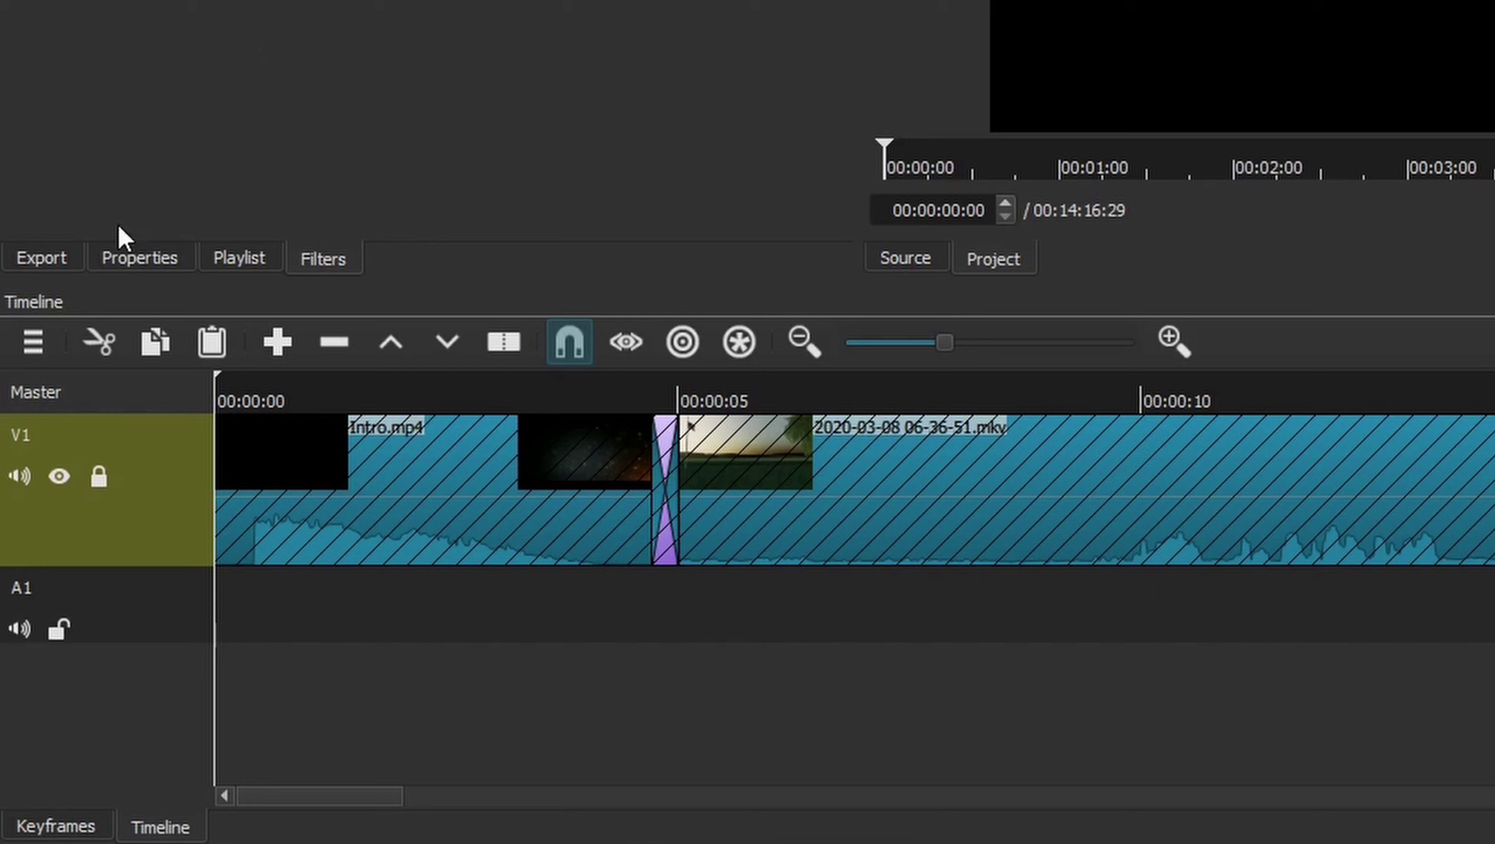
{"action": "left_click", "coordinate": [41, 347]}
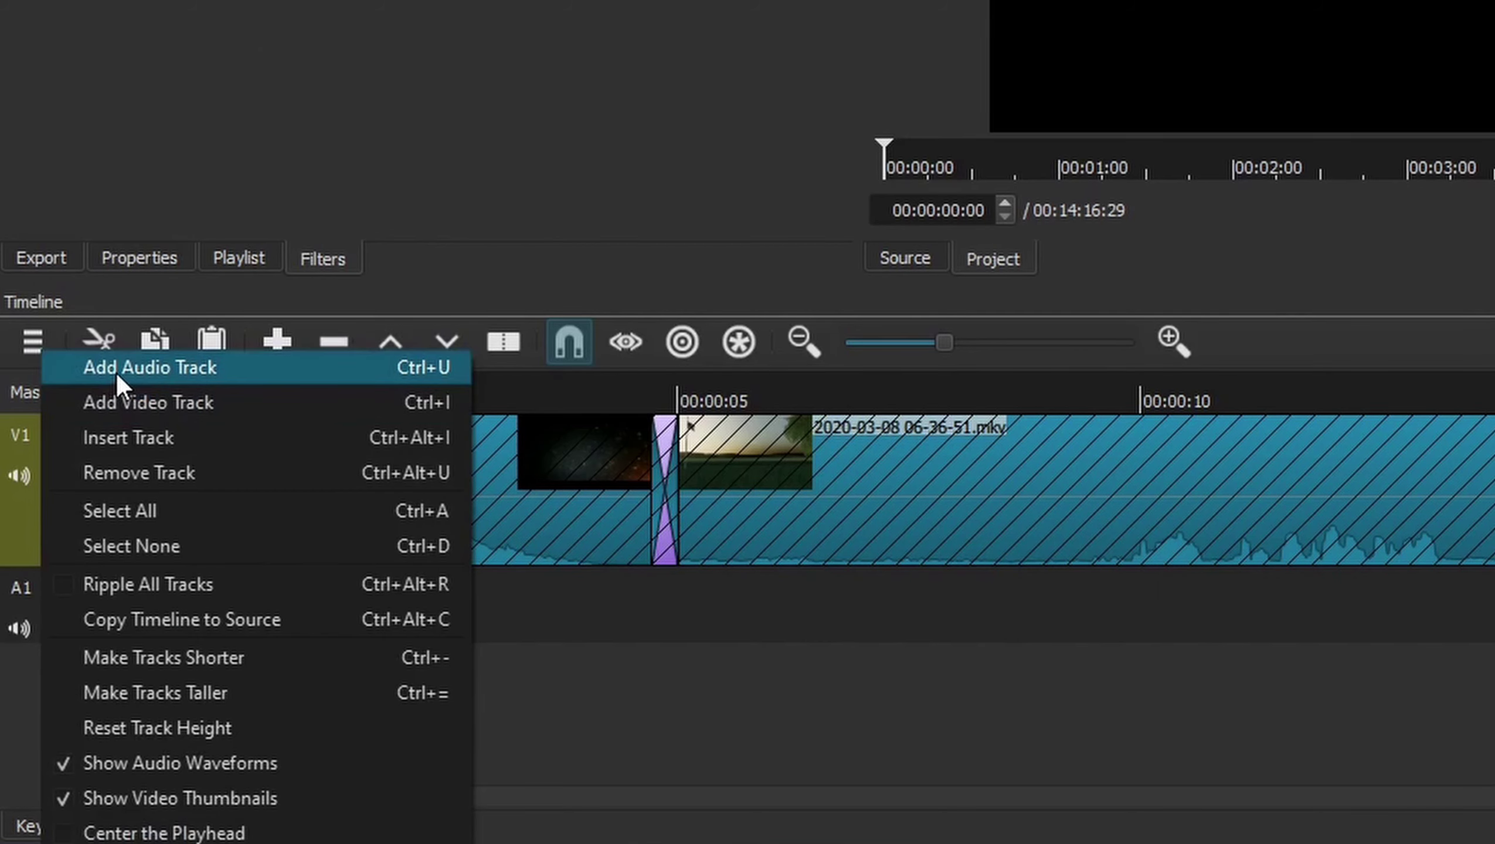
{"action": "left_click", "coordinate": [239, 168]}
{"action": "left_click", "coordinate": [34, 344]}
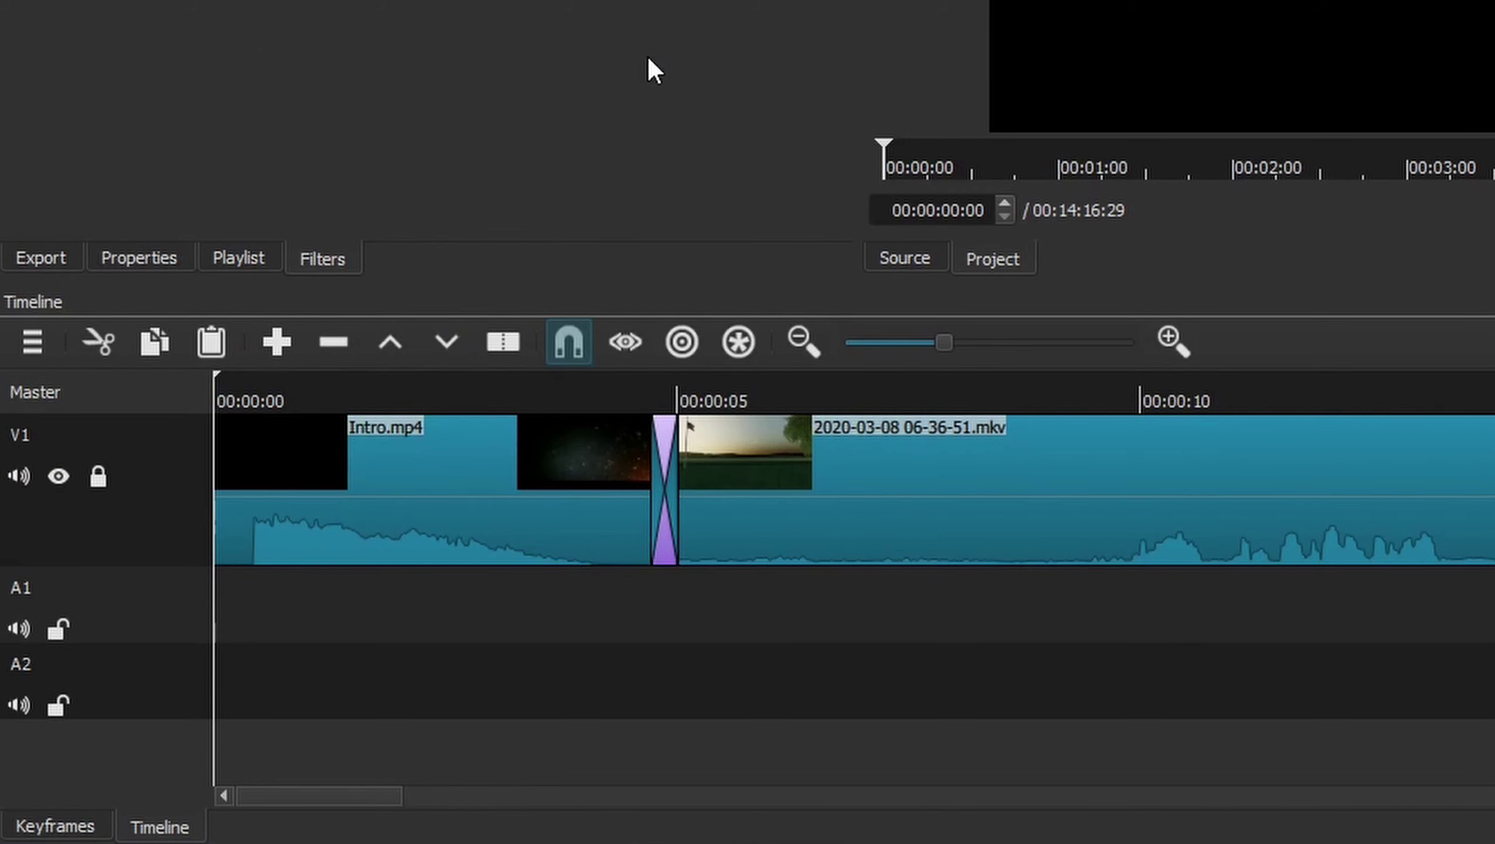
{"action": "left_click", "coordinate": [754, 146]}
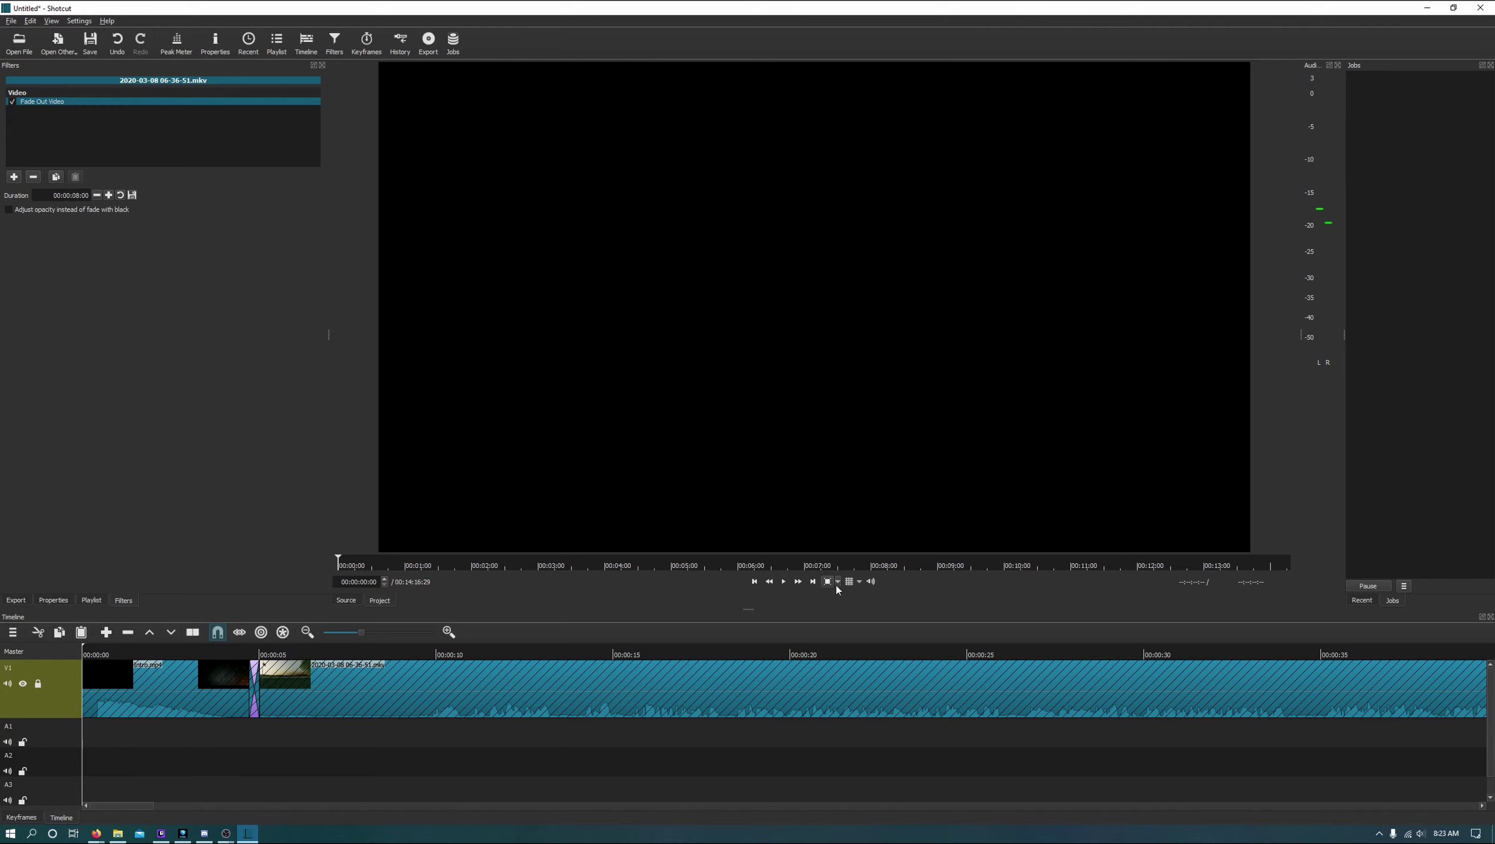
Move the playhead to the next edit point and rename audio track A1 as "TL 1"
{"action": "left_click", "coordinate": [813, 584]}
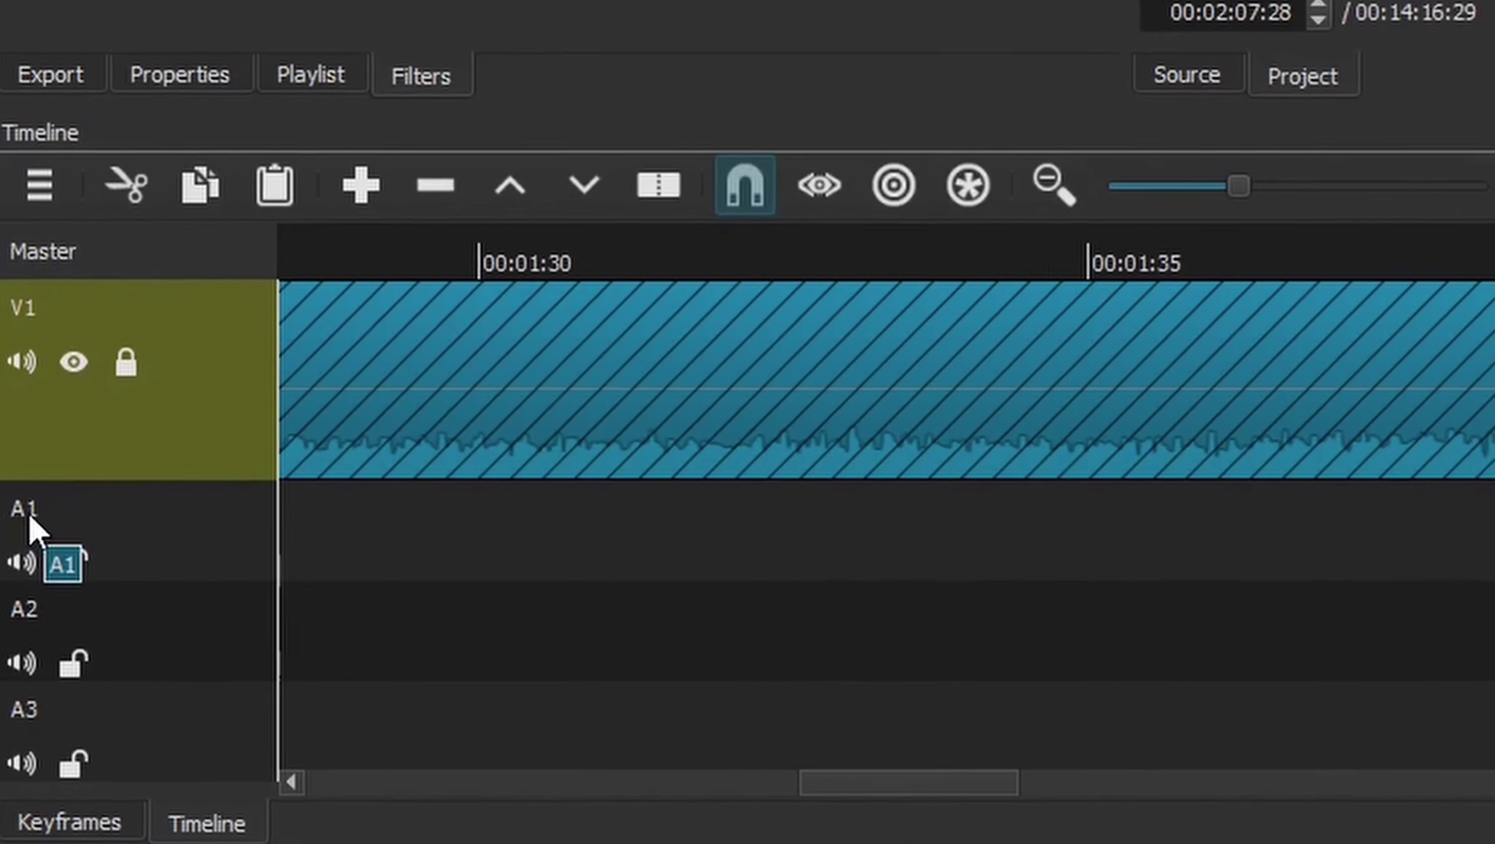
{"action": "double_click", "coordinate": [24, 510]}
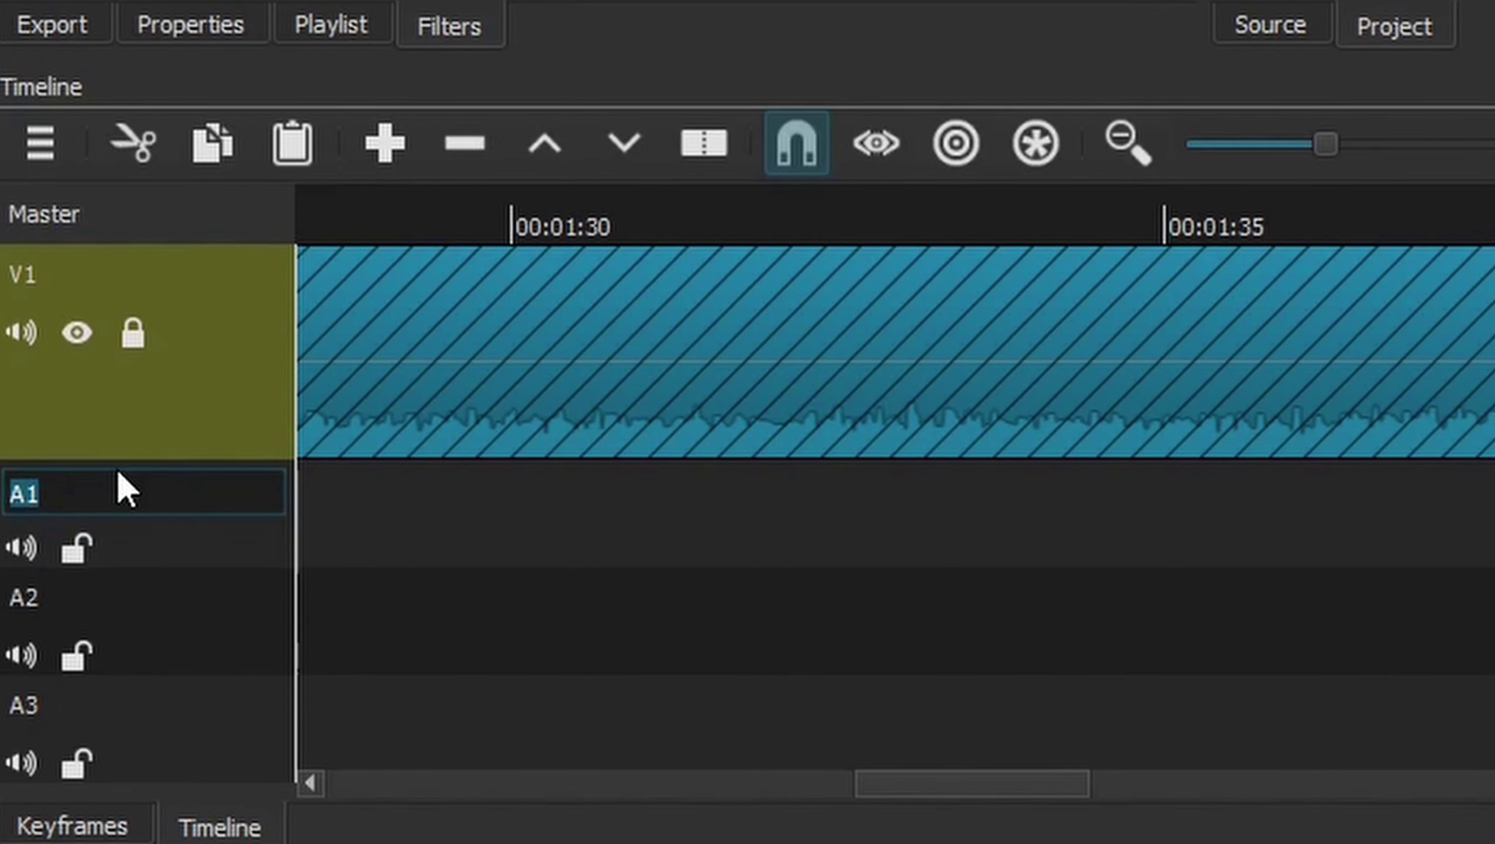
{"action": "key", "text": "BackSpace"}
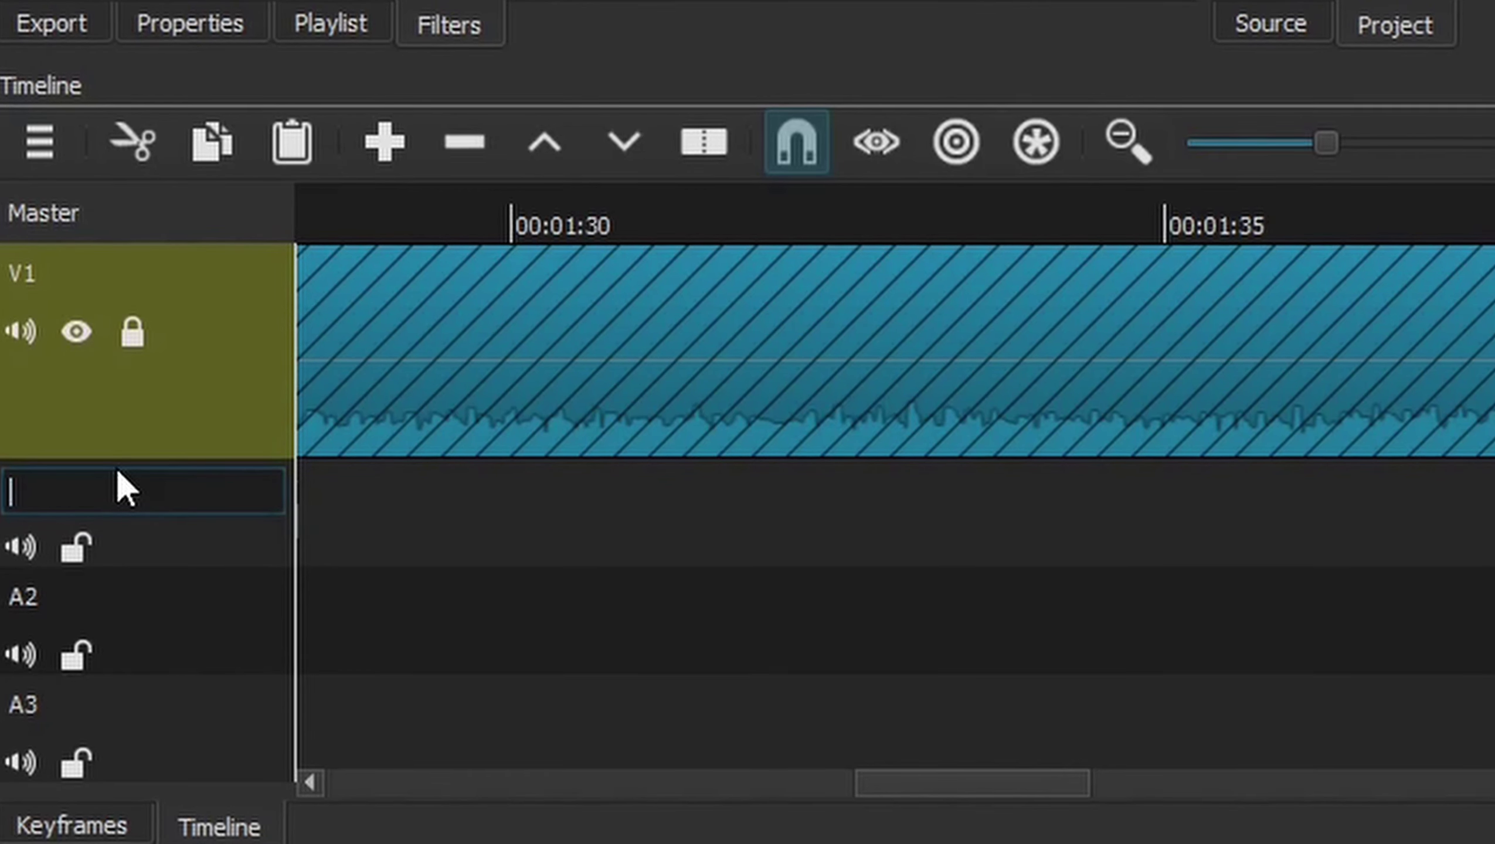
{"action": "type", "text": "TL"}
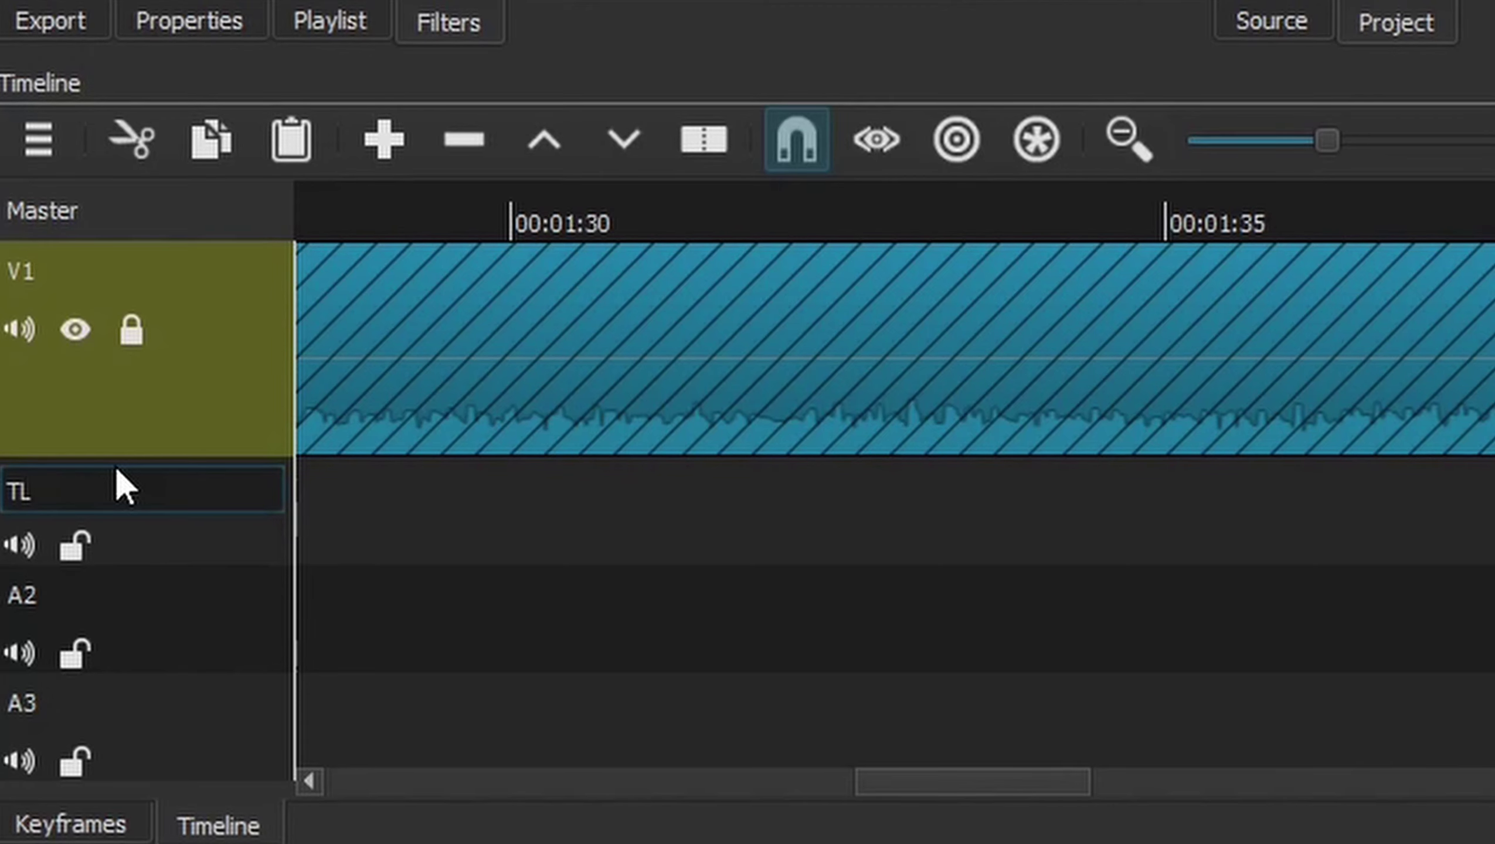
{"action": "type", "text": " 1"}
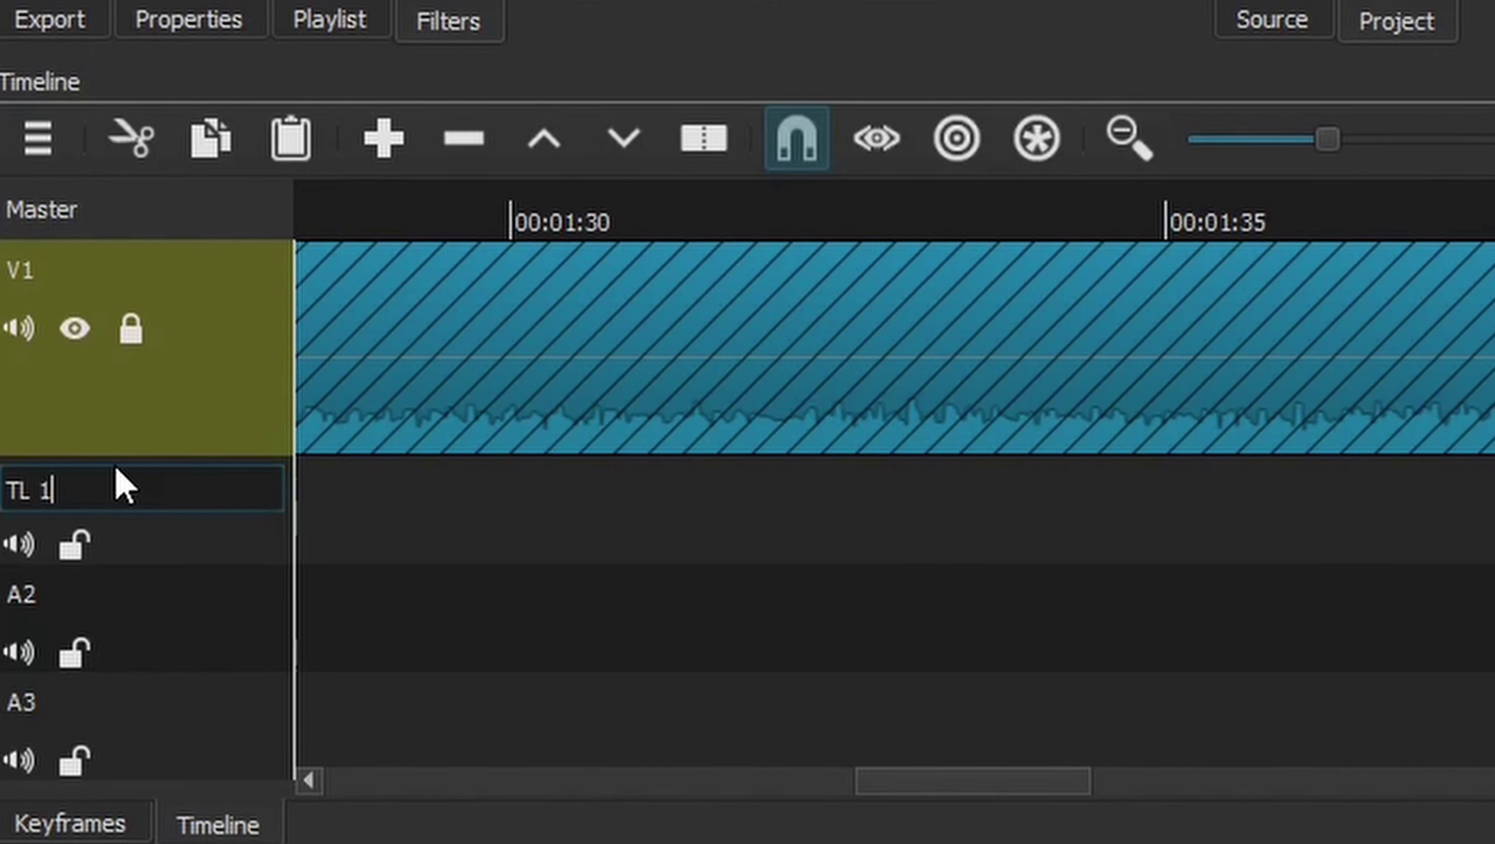
{"action": "key", "text": "Return"}
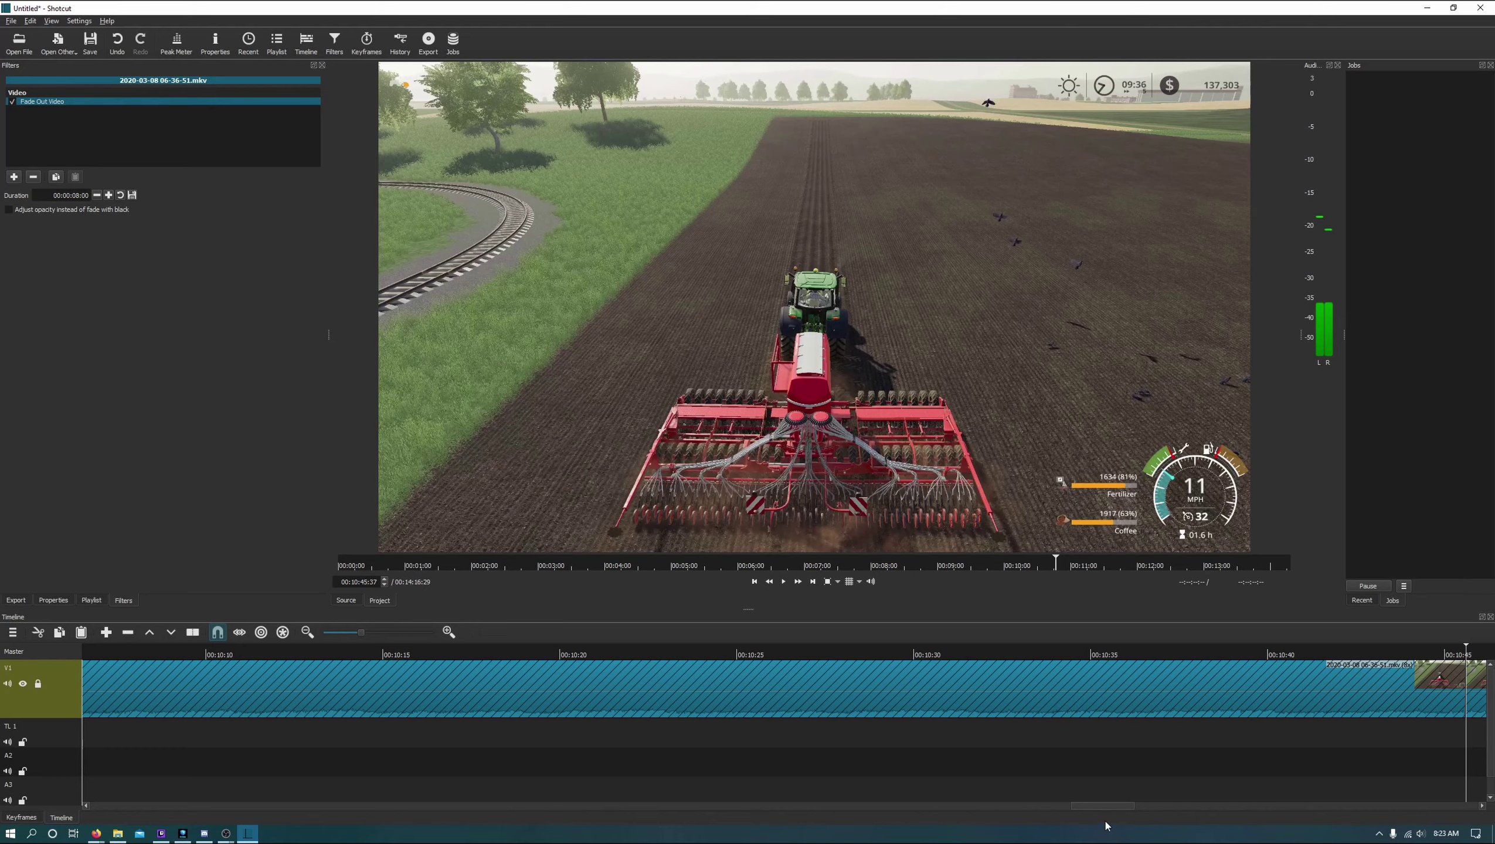
Rename audio track A2 as "TL 2"
{"action": "left_click", "coordinate": [695, 681]}
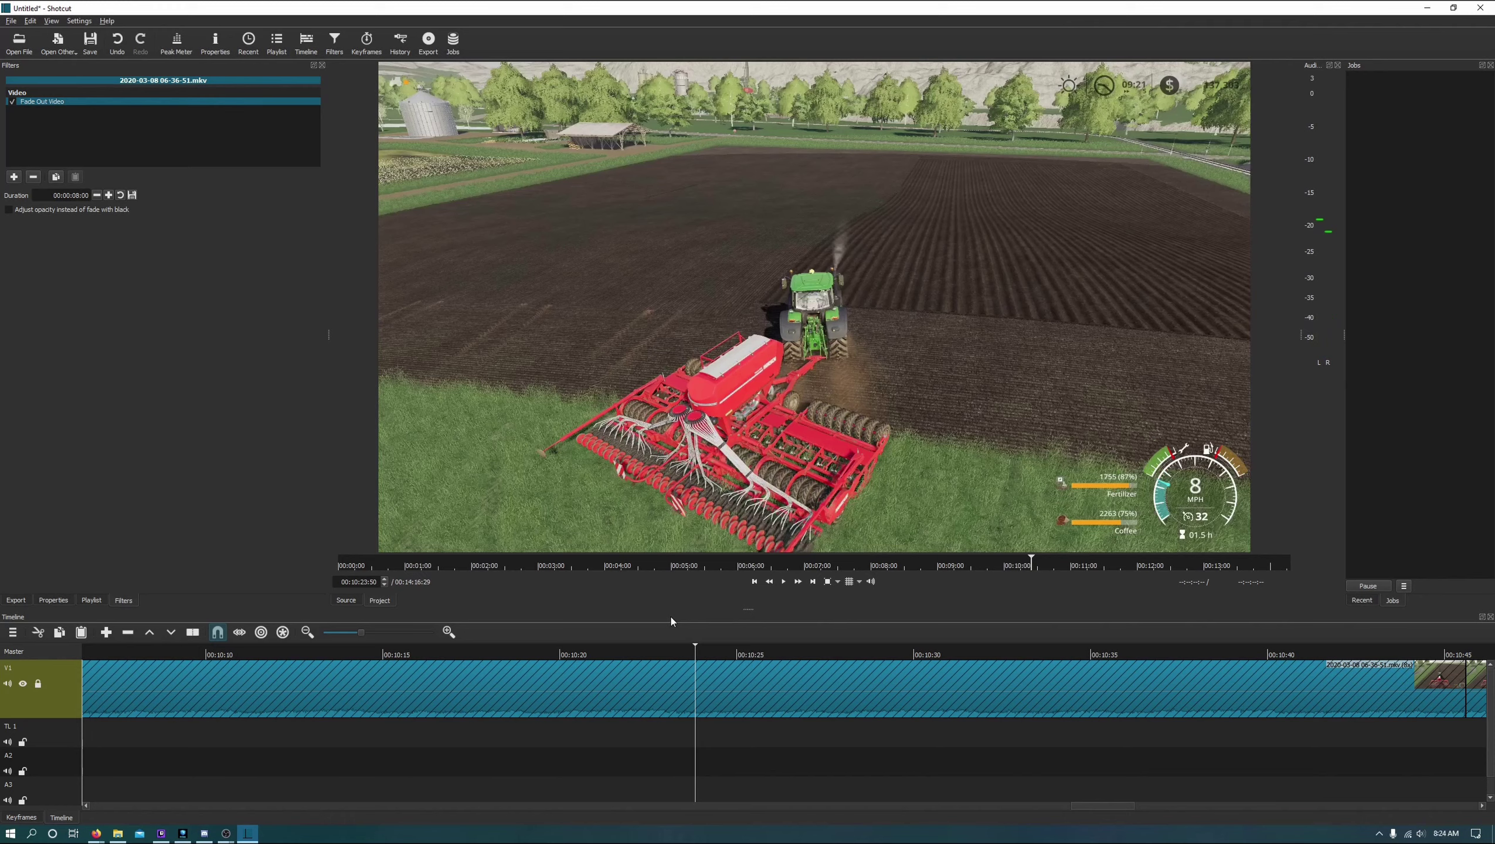
{"action": "double_click", "coordinate": [12, 758]}
{"action": "type", "text": "TL"}
{"action": "key", "text": "Return"}
Rename audio track A3 as "Phone" and lock both the TL 2 and Phone tracks
{"action": "left_click", "coordinate": [814, 583]}
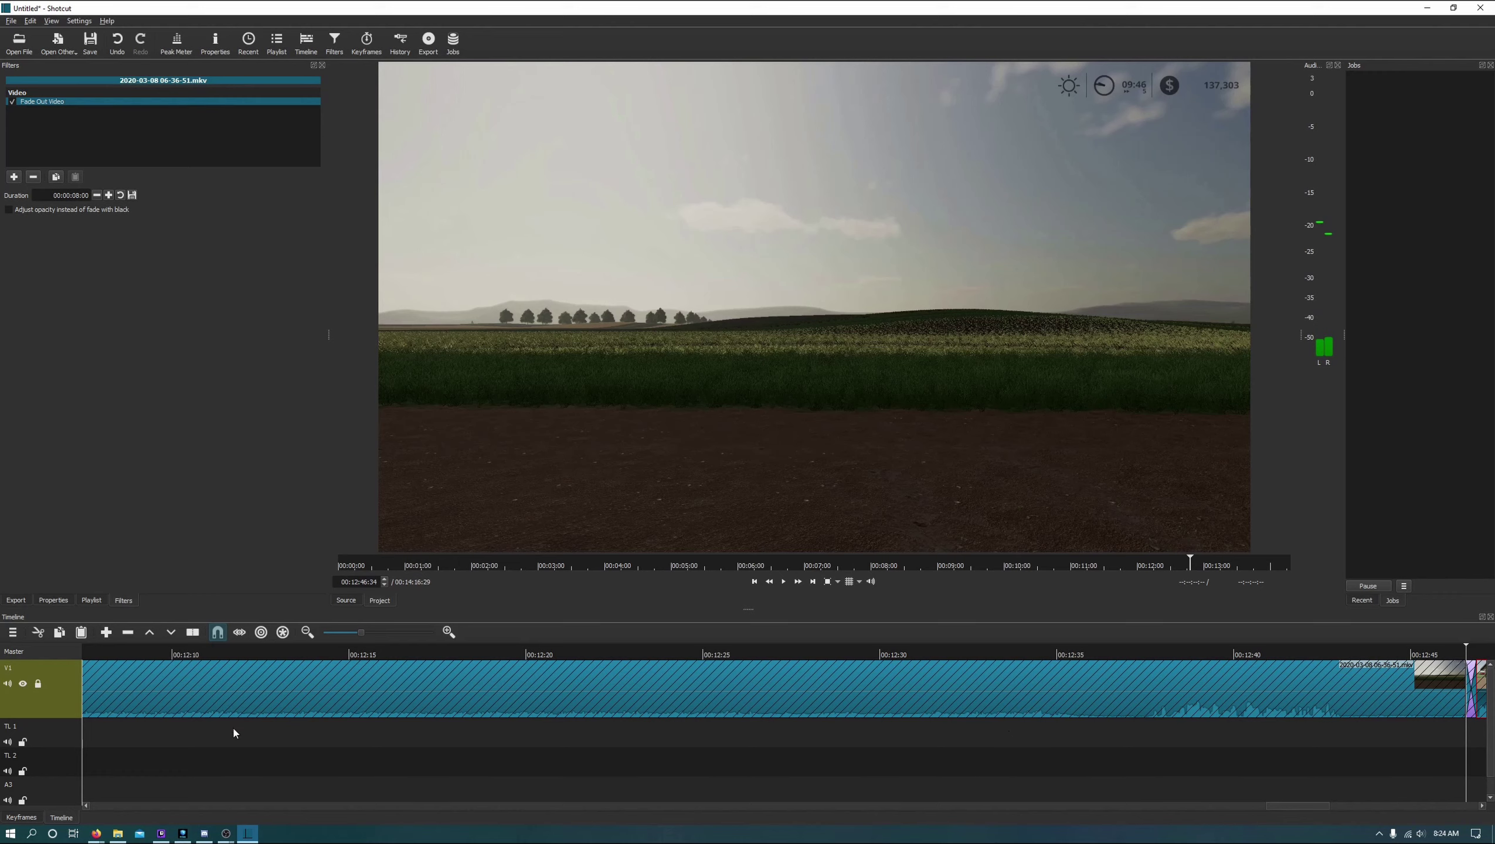
{"action": "double_click", "coordinate": [7, 786]}
{"action": "key", "text": "Return"}
{"action": "left_click", "coordinate": [23, 771]}
{"action": "left_click", "coordinate": [23, 801]}
Step the playhead back through the clip boundaries to the cut at 00:02:07:28
{"action": "left_click", "coordinate": [754, 582]}
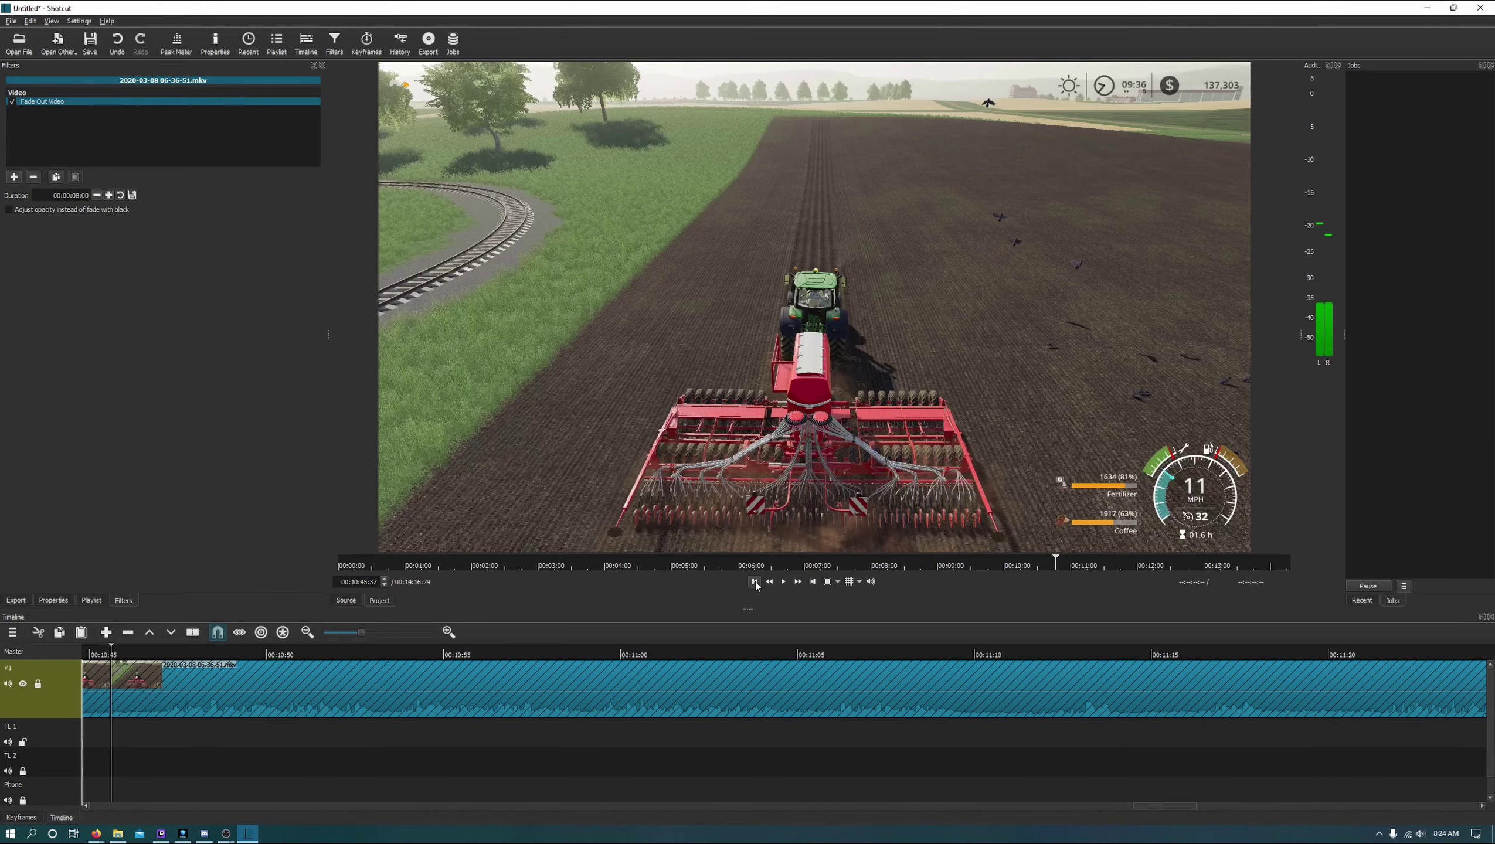
{"action": "left_click", "coordinate": [754, 582]}
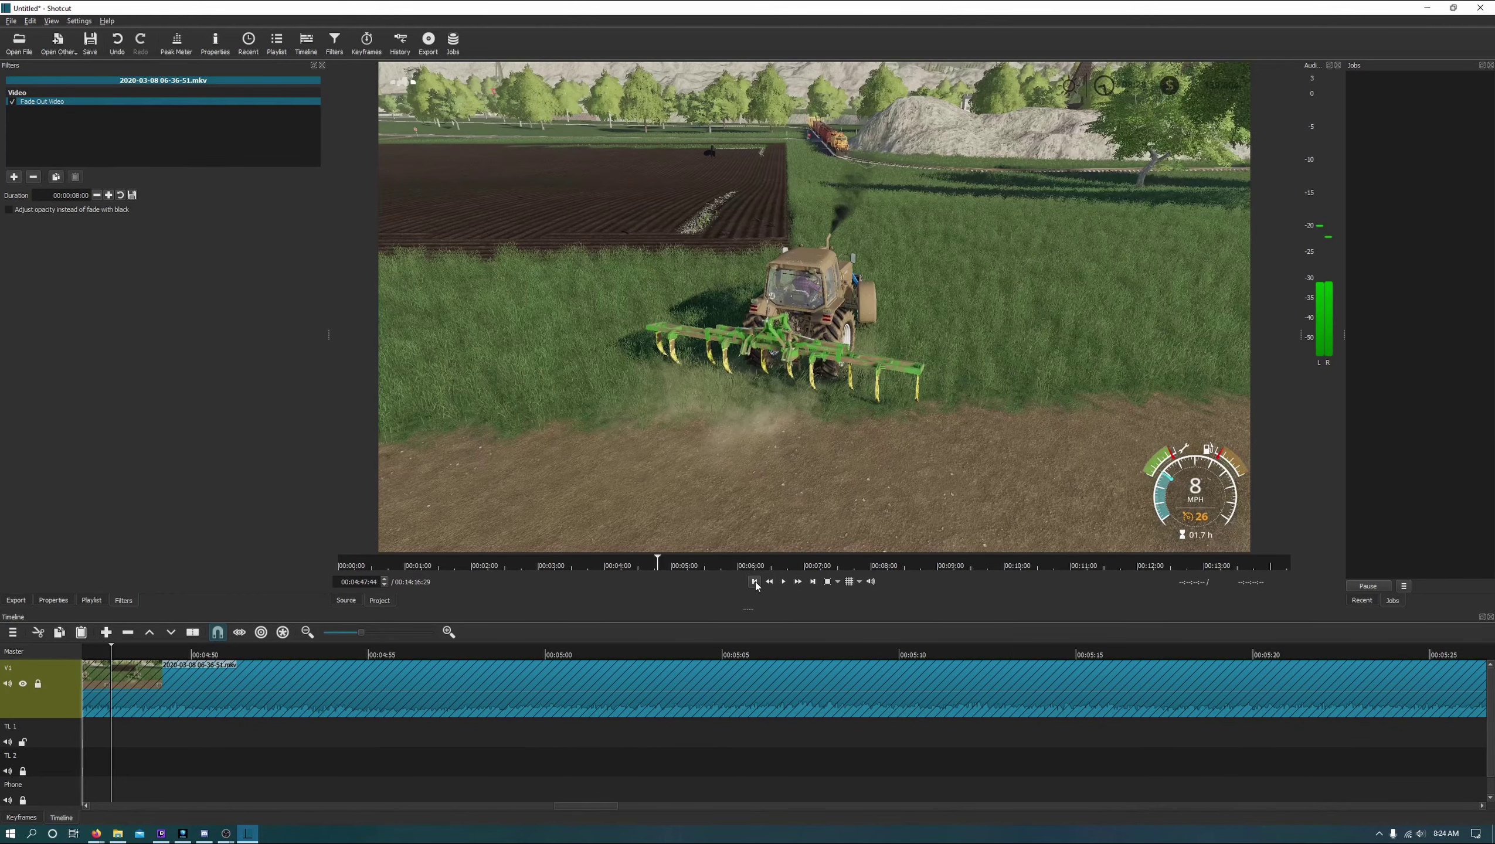
{"action": "left_click", "coordinate": [754, 583]}
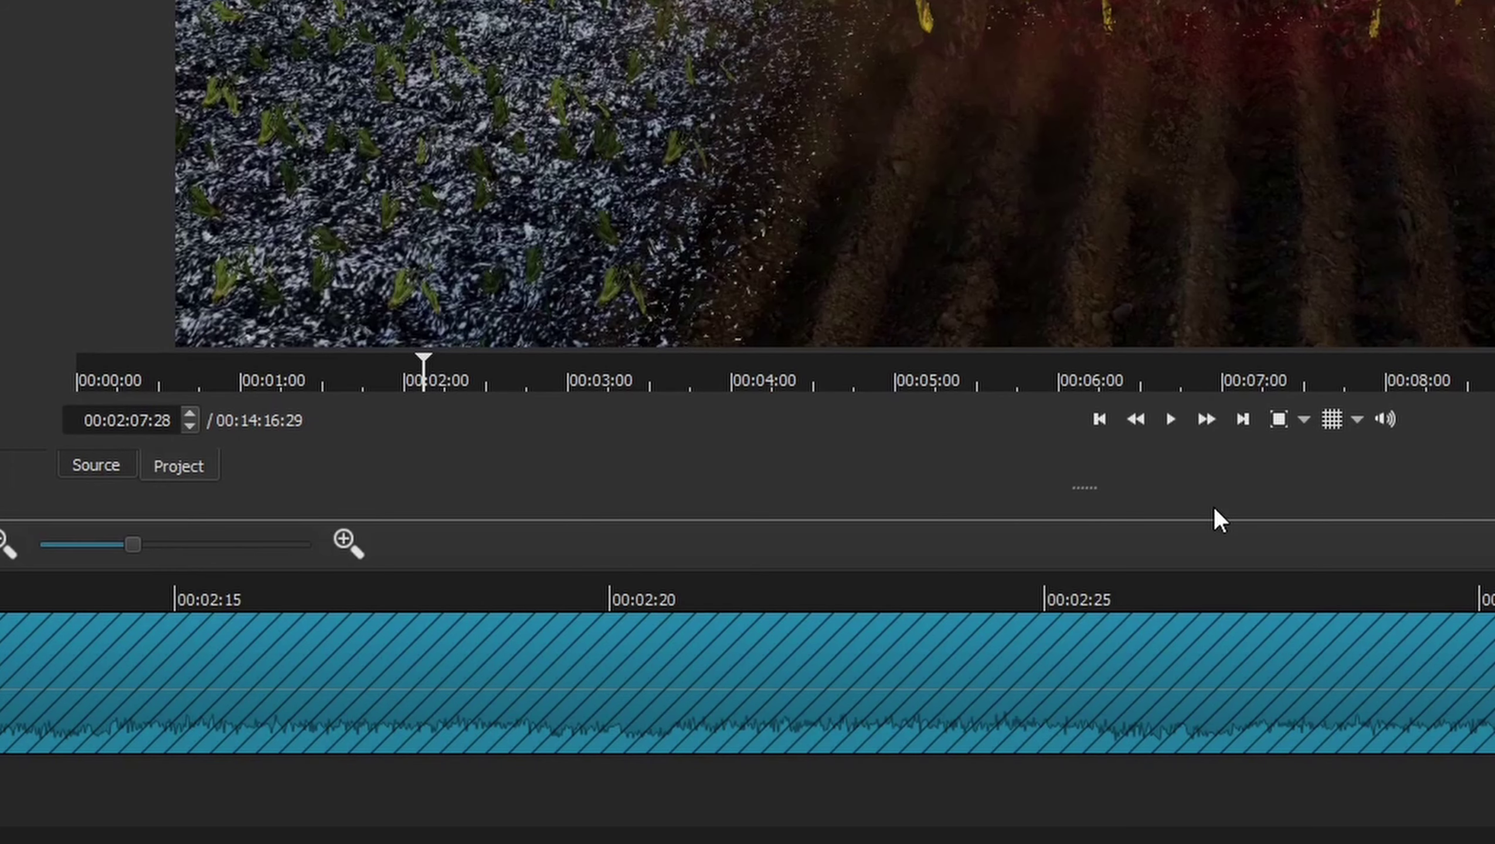
{"action": "left_click", "coordinate": [1241, 423]}
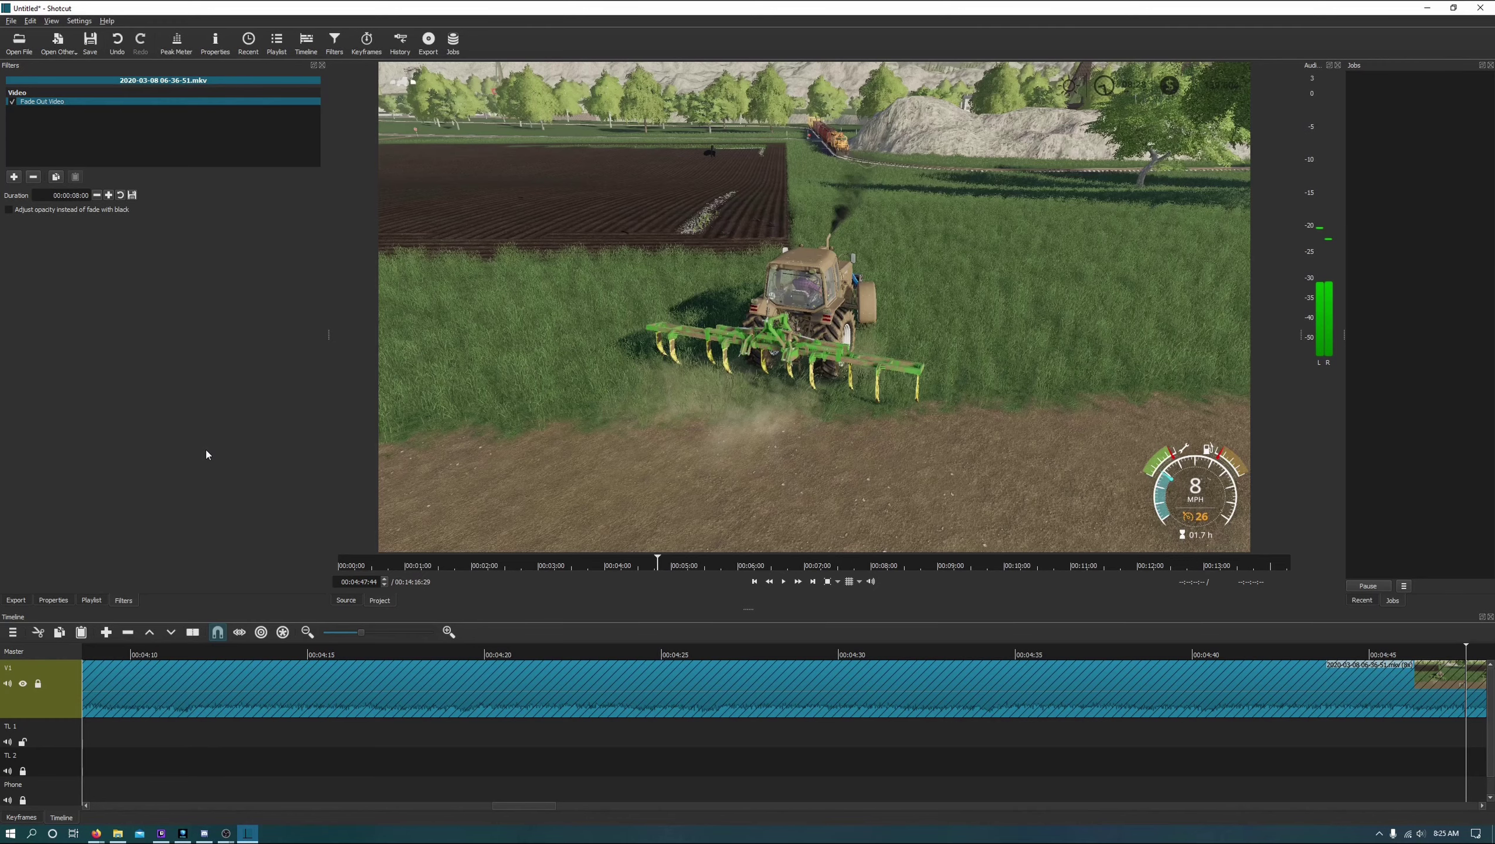
{"action": "left_click", "coordinate": [756, 582]}
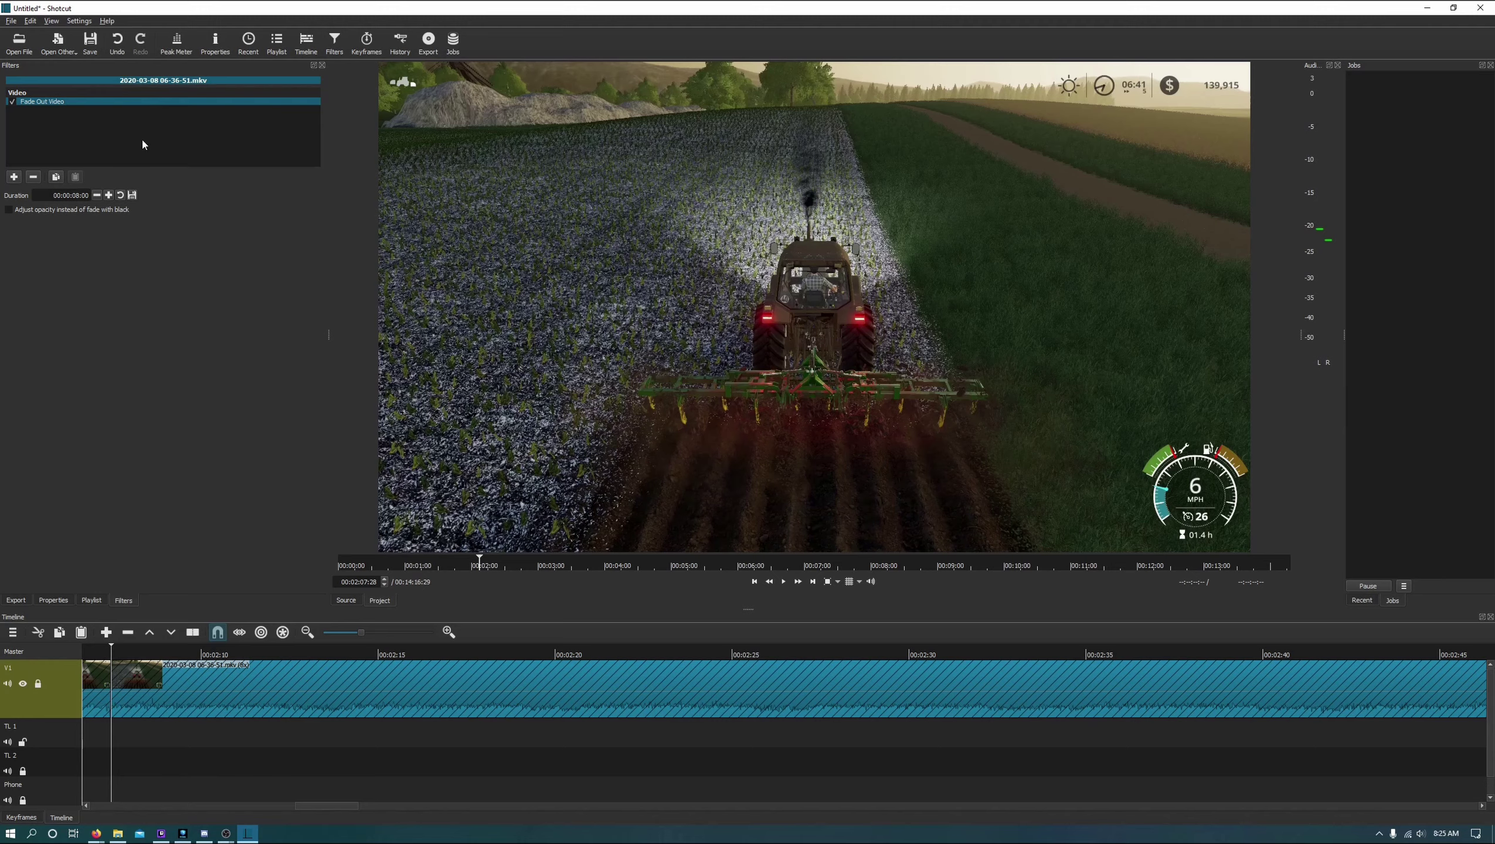
Save the project as HowTo_2 in MLT XML format in the Projects folder
{"action": "left_click", "coordinate": [90, 43]}
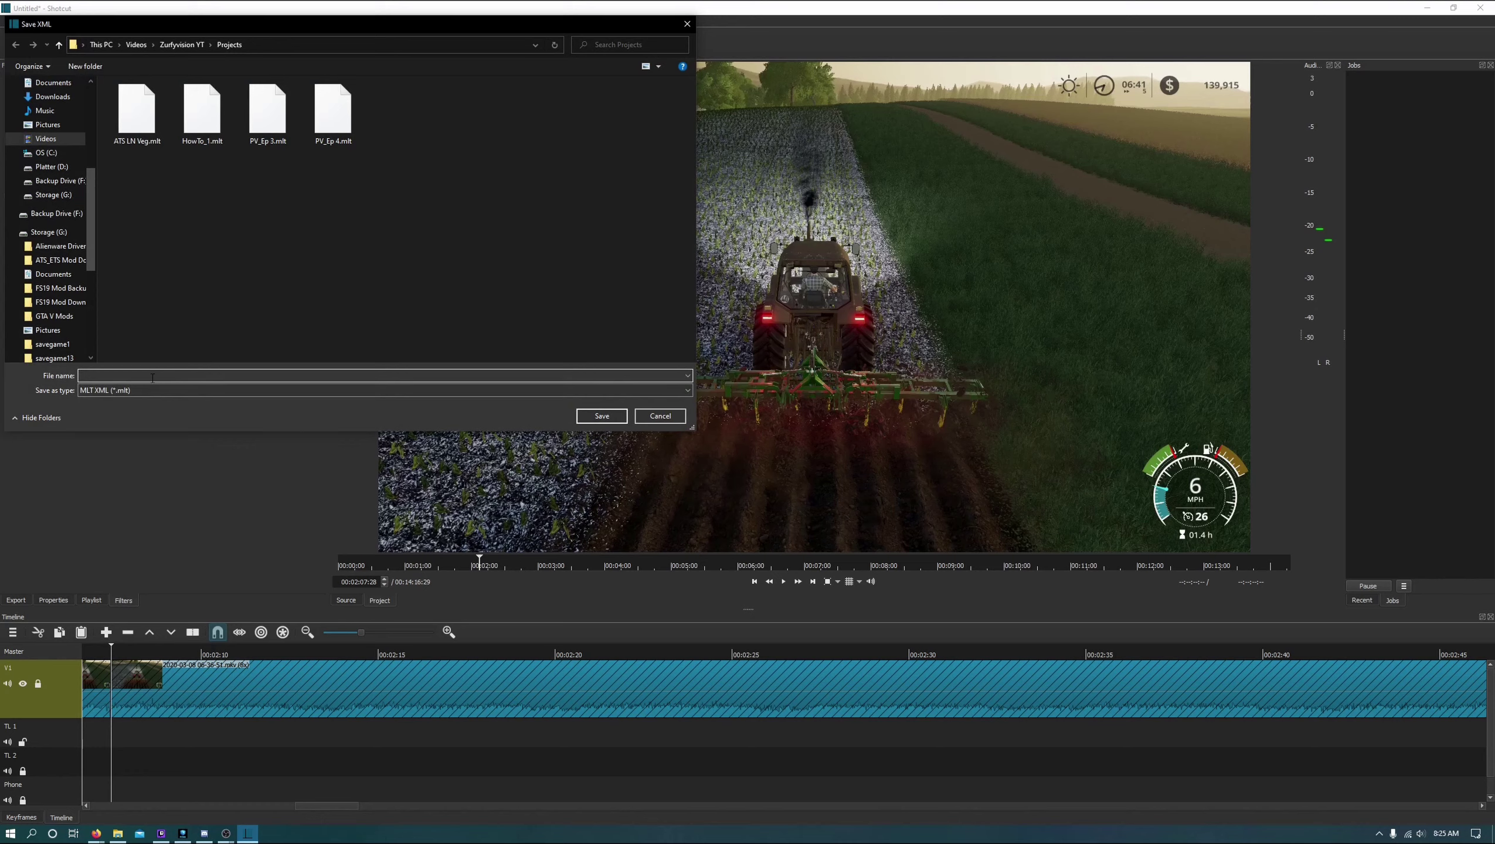
{"action": "type", "text": "HowTo"}
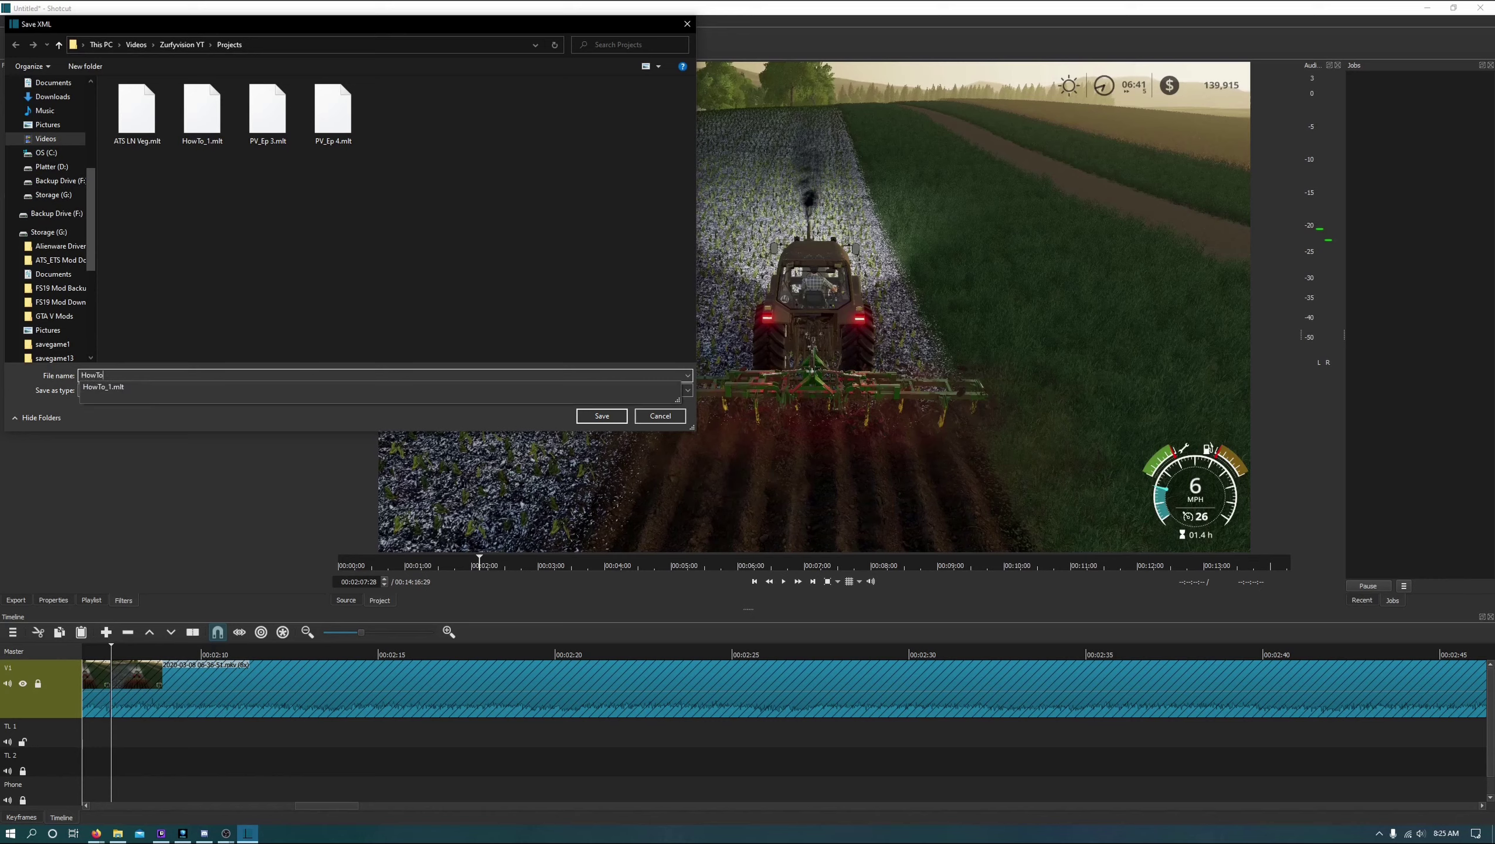
{"action": "type", "text": "_2"}
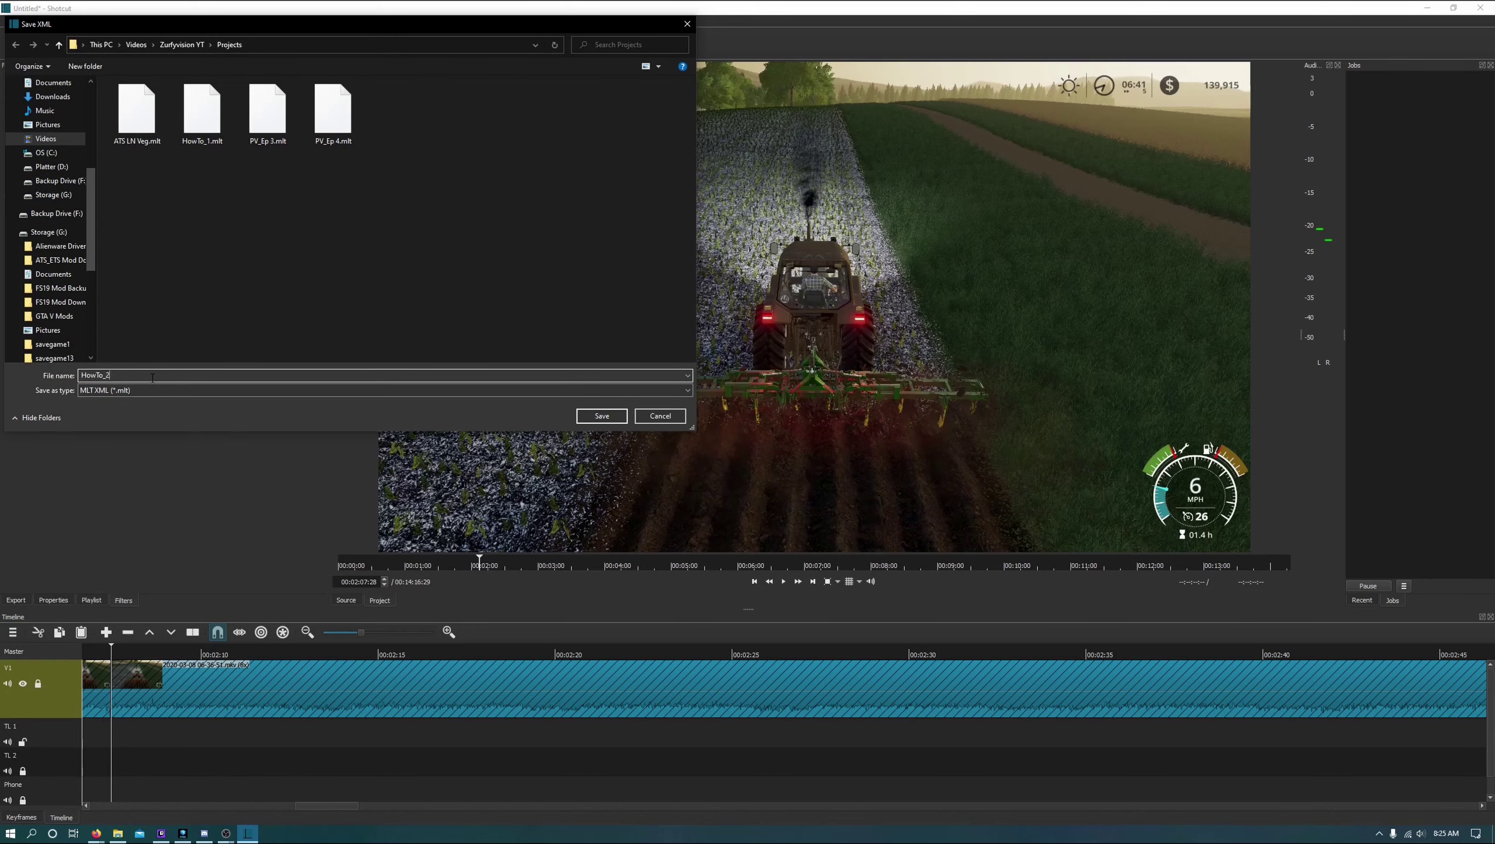
{"action": "key", "text": "Return"}
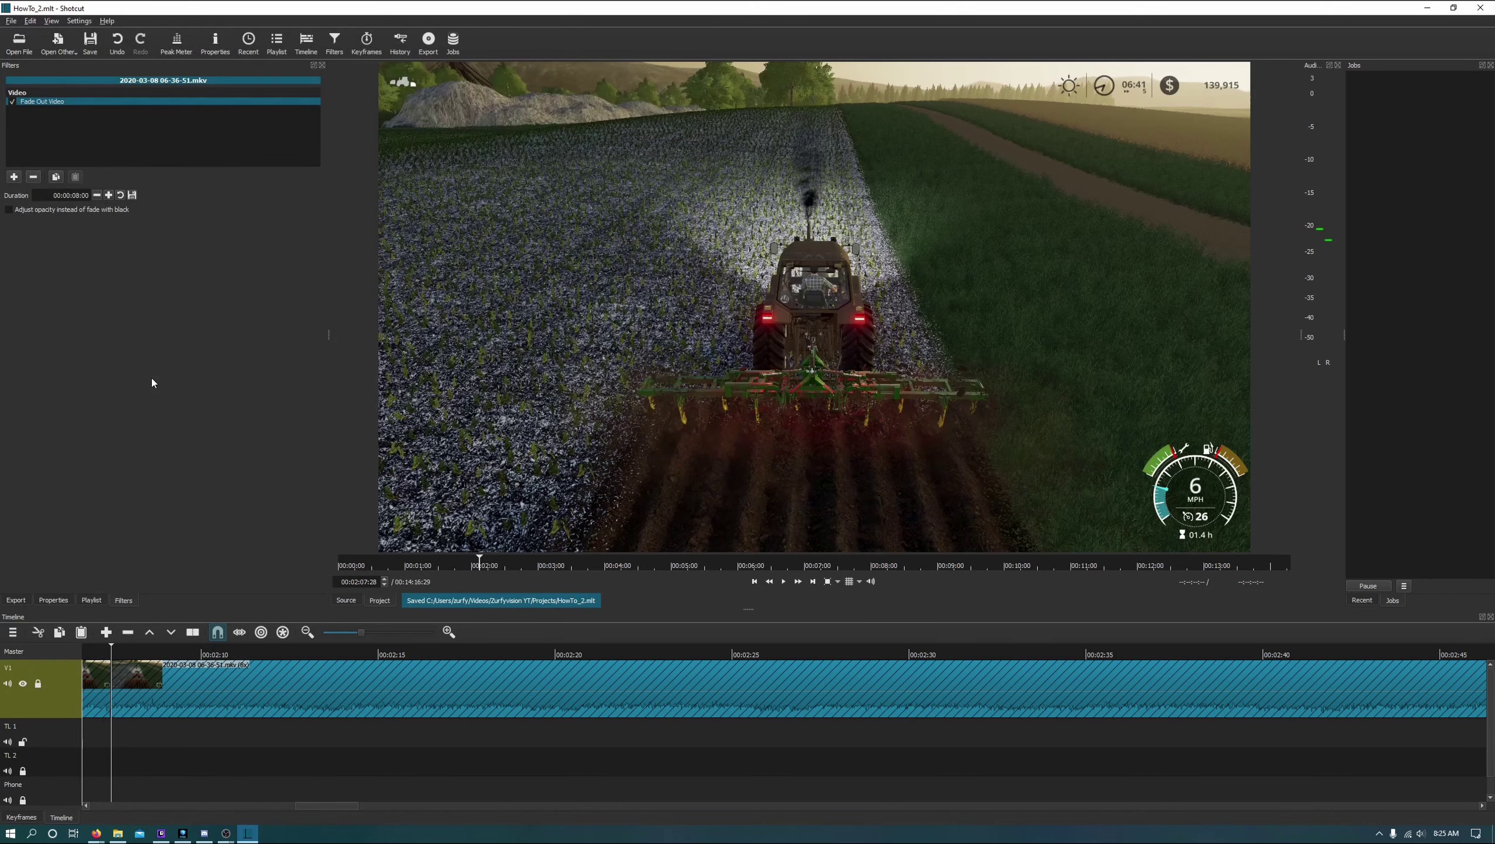
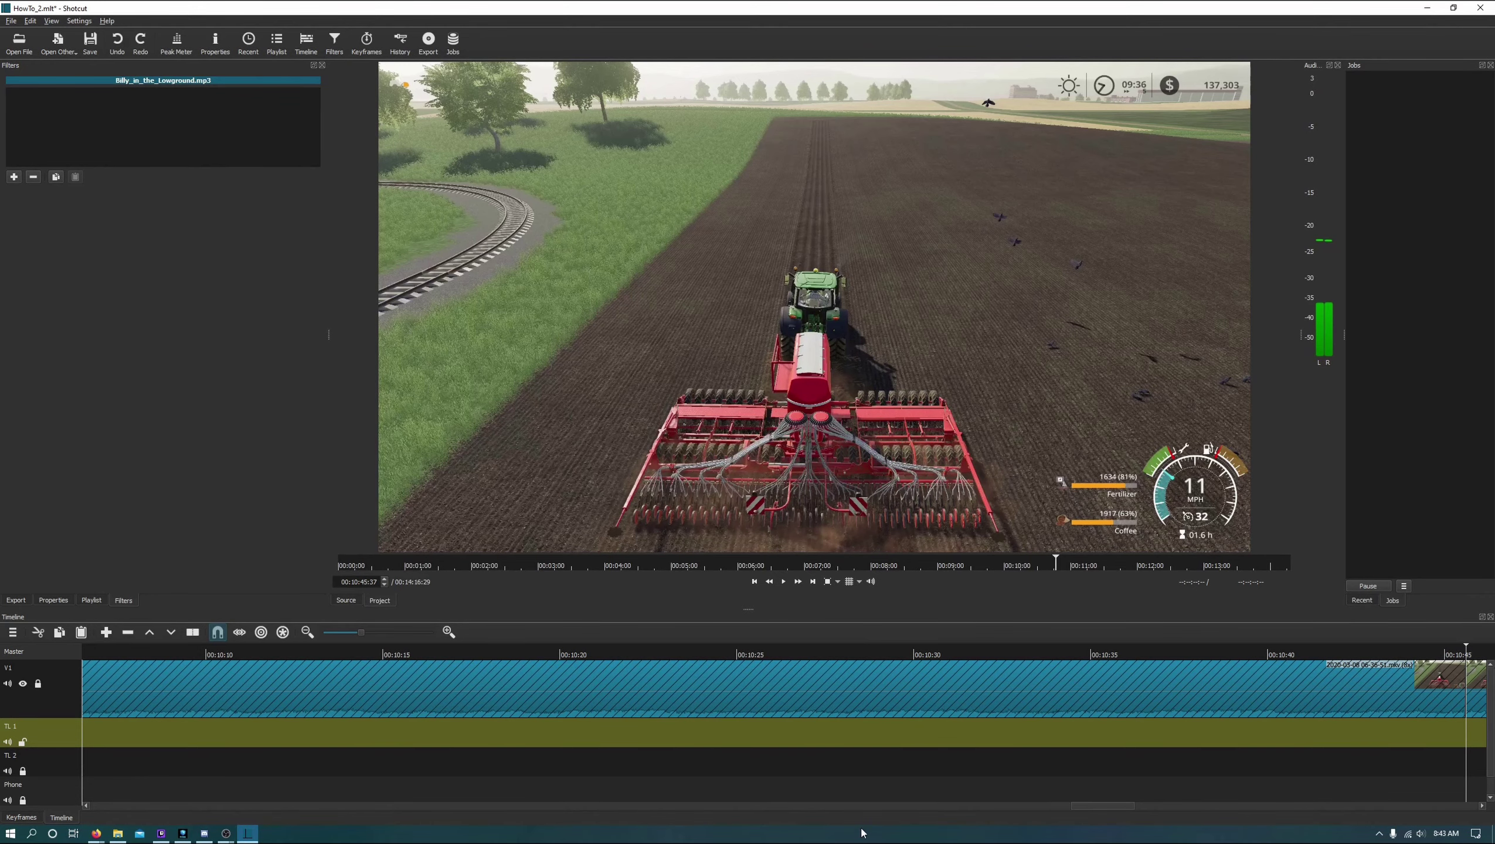
Return the playhead to the cut at 00:02:07:28, open Billy_in_the_Lowground.mp3 as the source, and pause its playback
{"action": "left_click", "coordinate": [758, 583]}
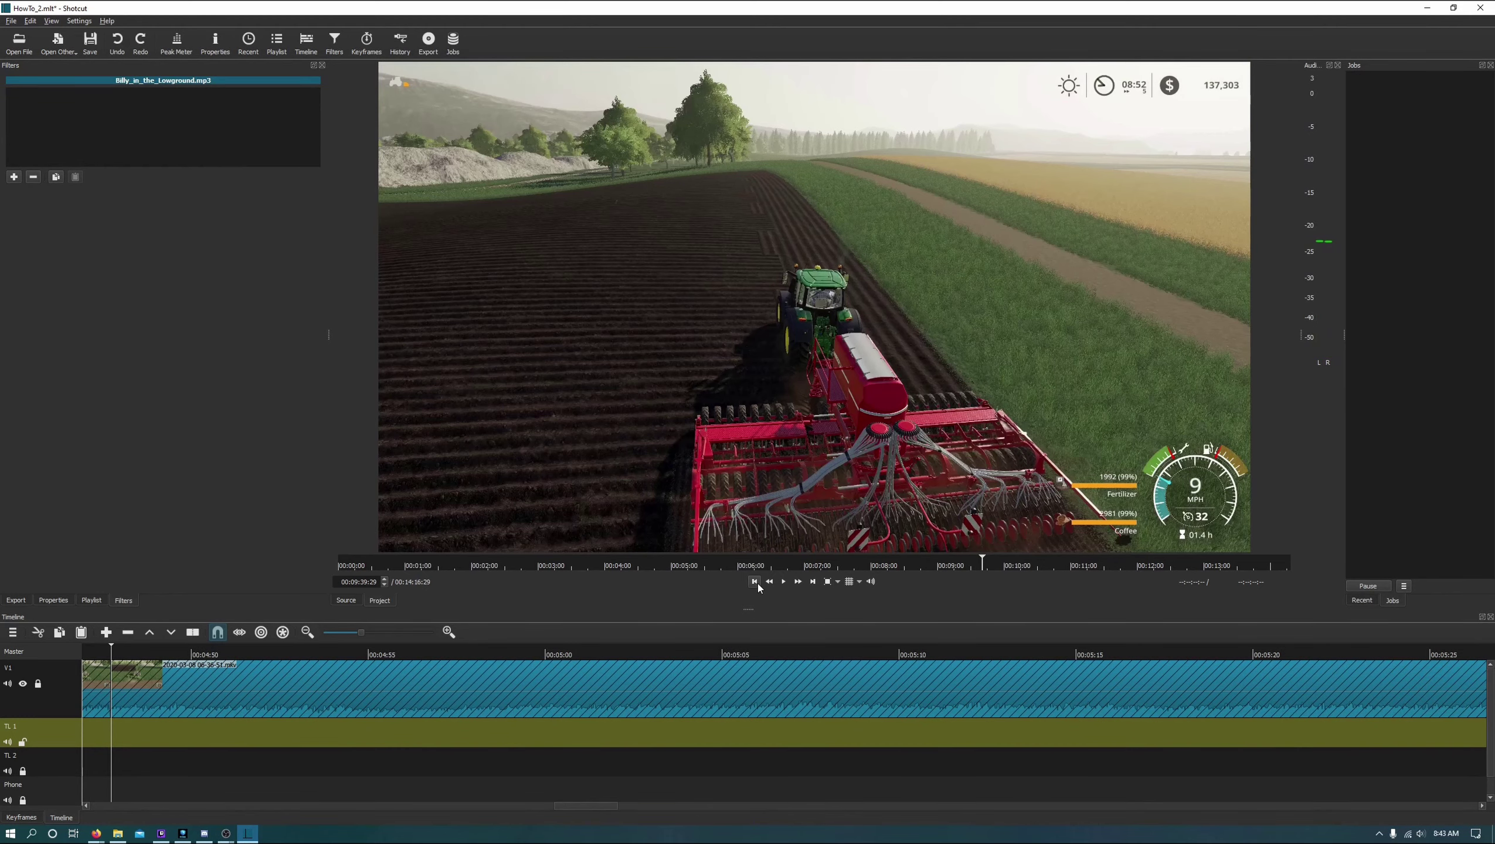
{"action": "left_click", "coordinate": [754, 582]}
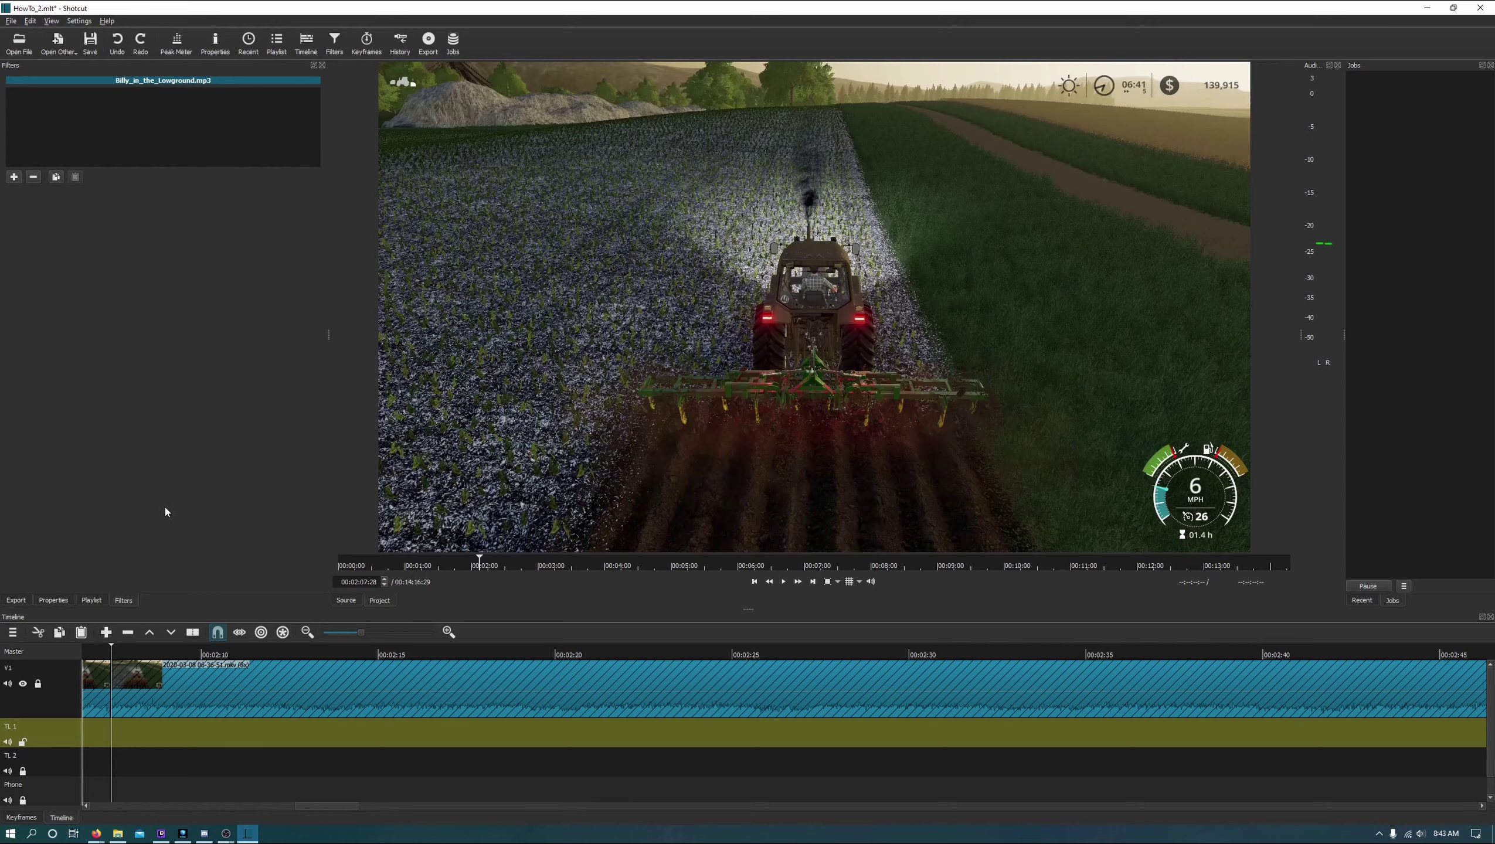
{"action": "left_click", "coordinate": [34, 55]}
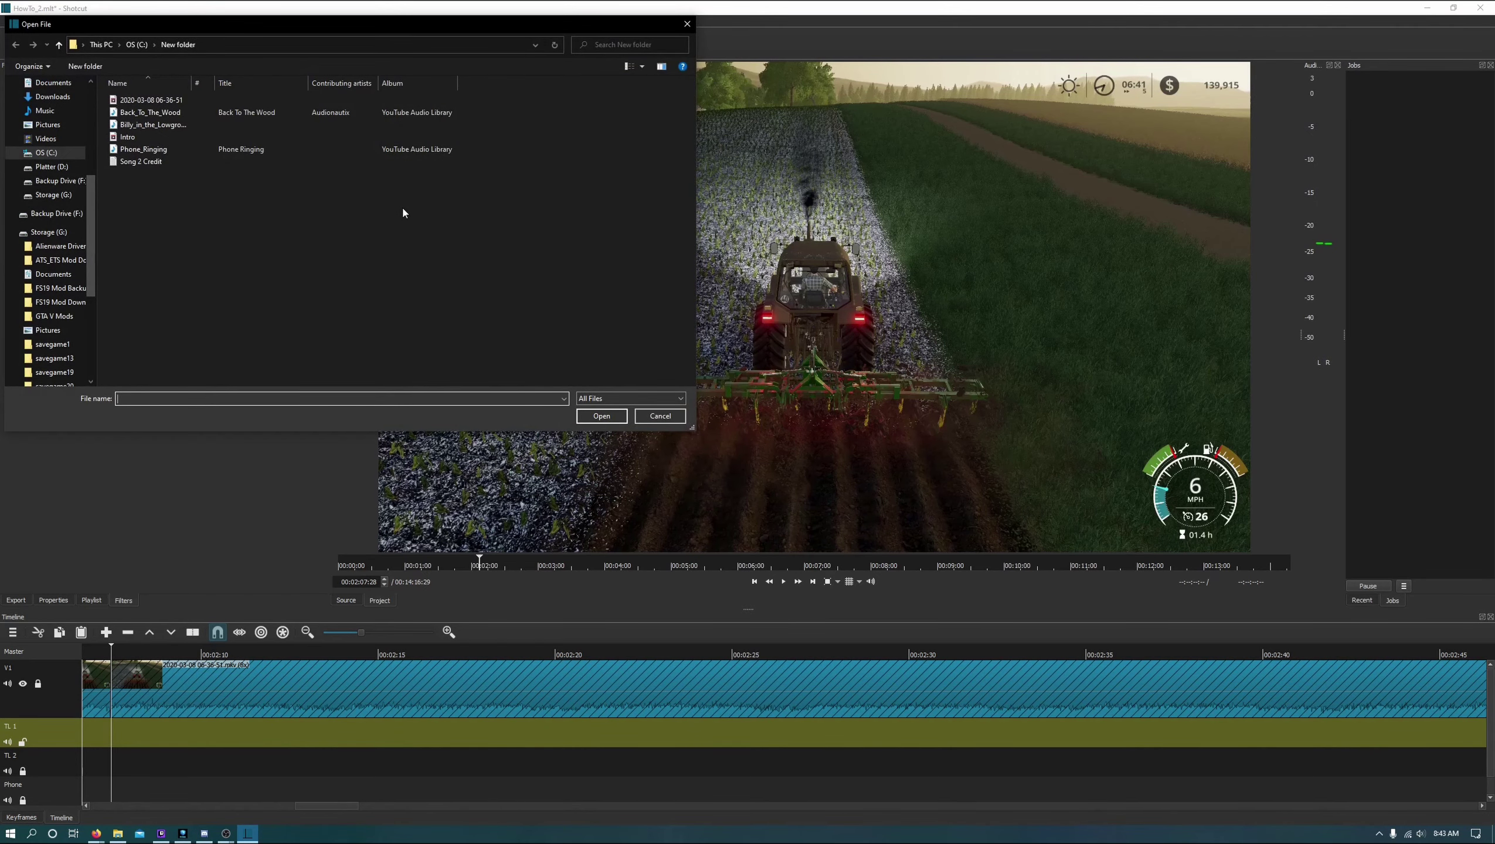
{"action": "double_click", "coordinate": [149, 125]}
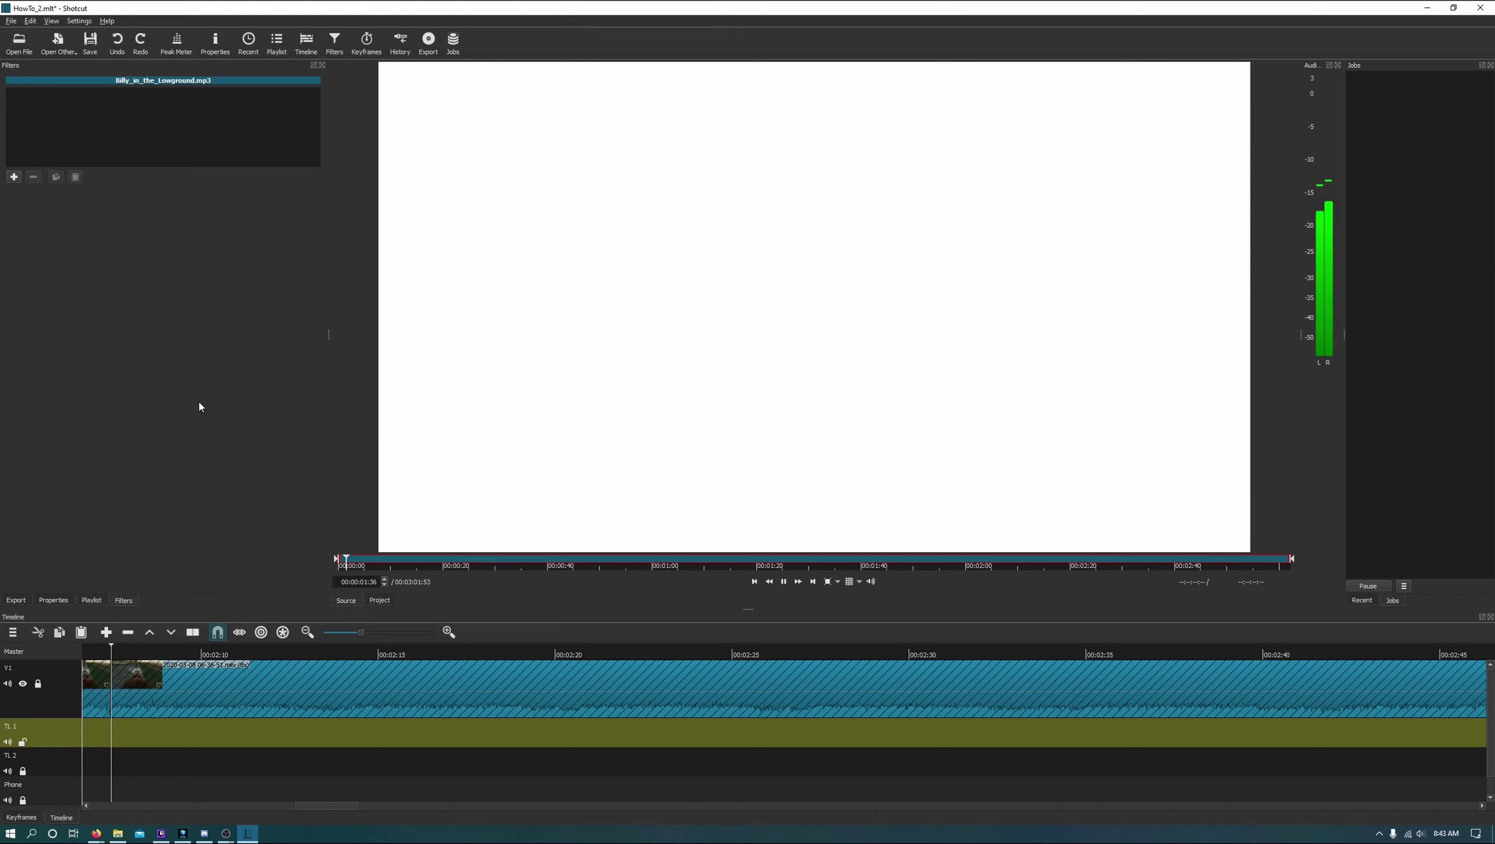
{"action": "left_click", "coordinate": [786, 584]}
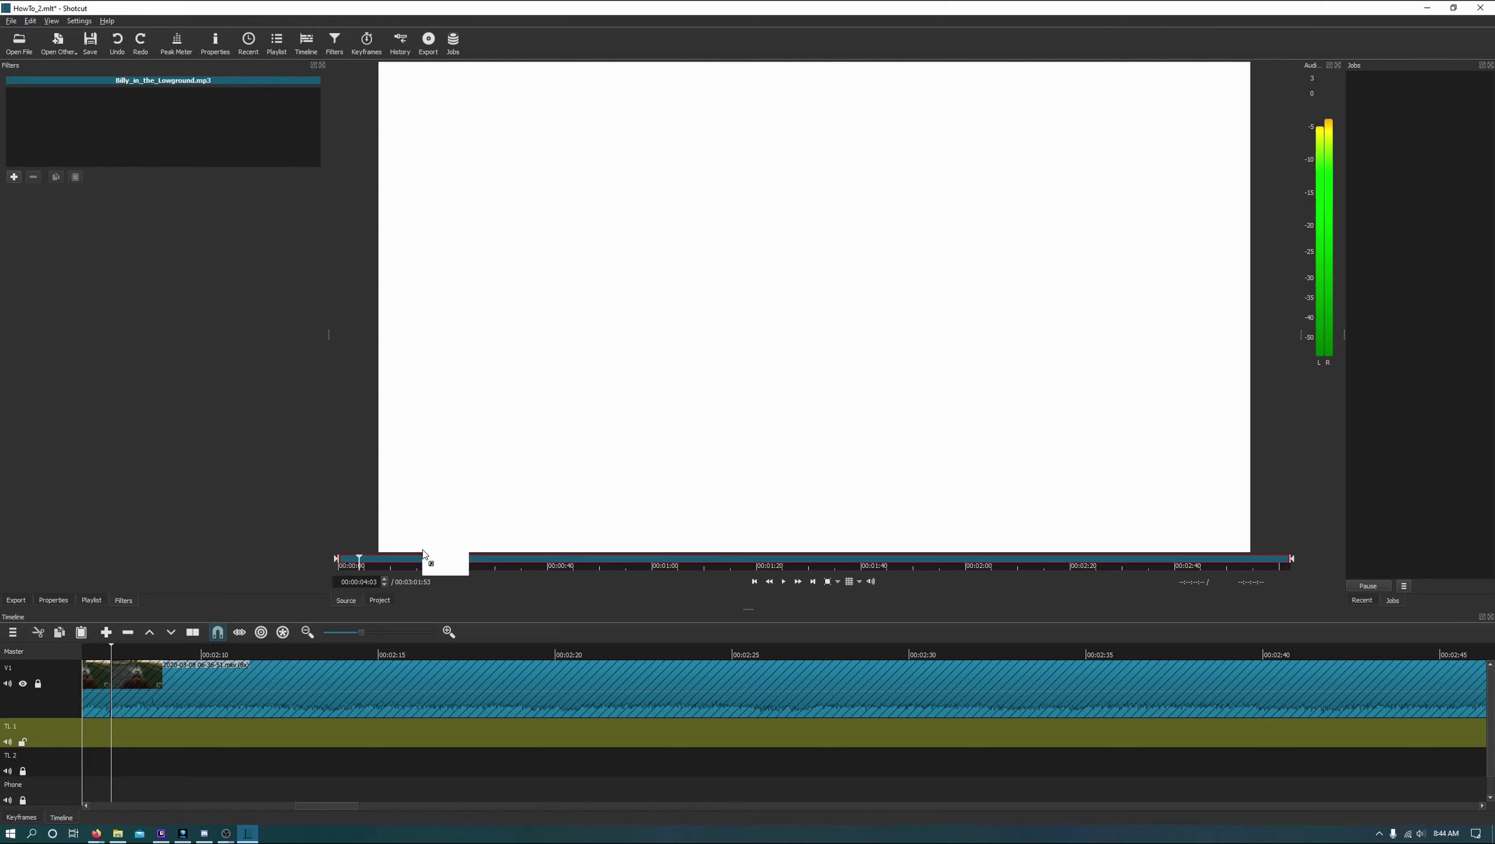
Place the song on the TL 1 track at the playhead, and shift it earlier to start at about 00:02:06:01
{"action": "left_click_drag", "start_coordinate": [424, 555], "coordinate": [150, 729]}
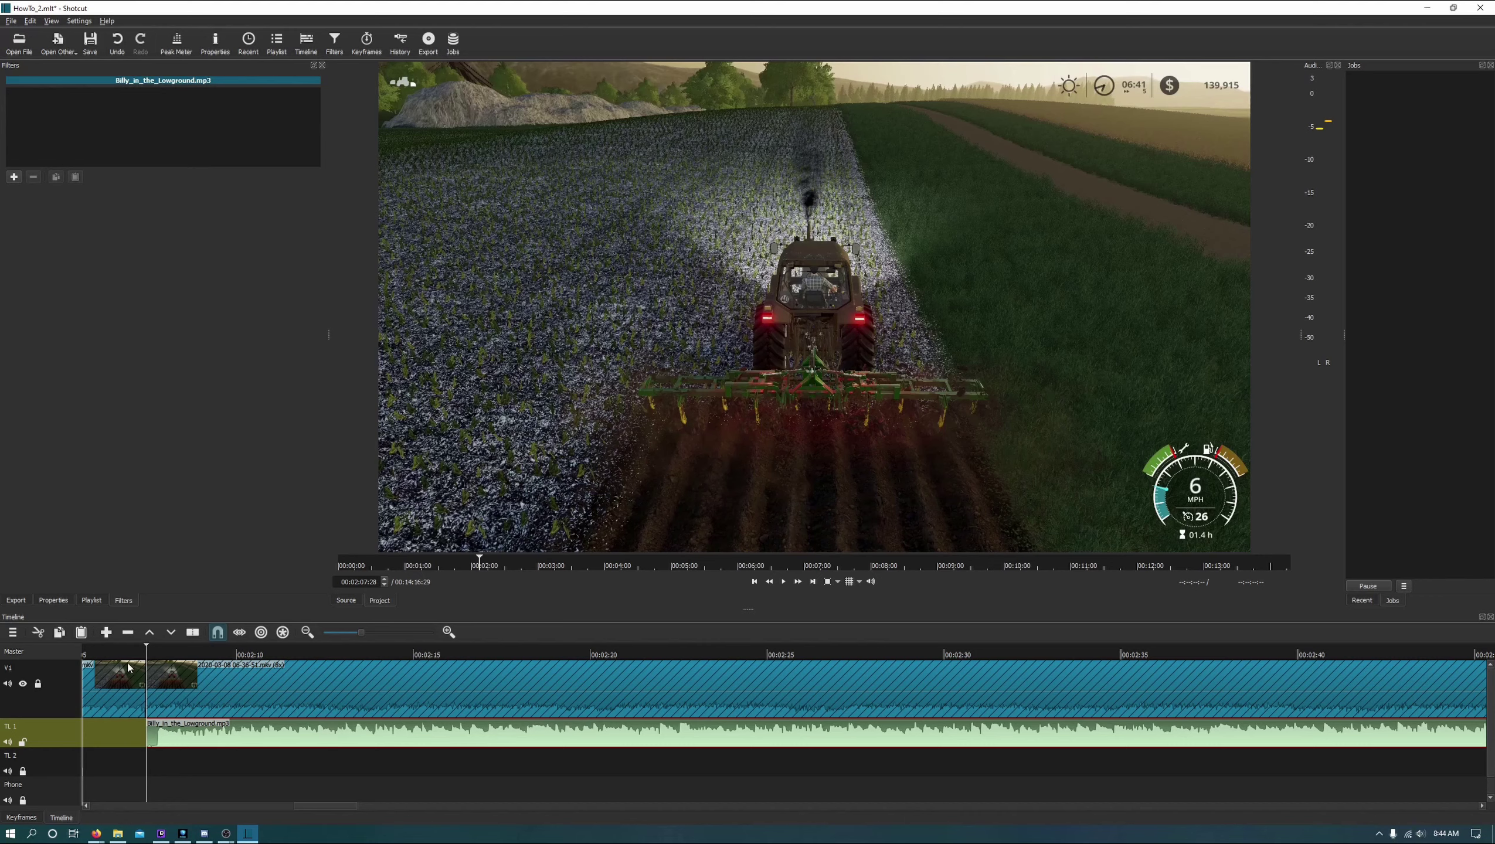
{"action": "left_click_drag", "start_coordinate": [354, 809], "coordinate": [347, 810]}
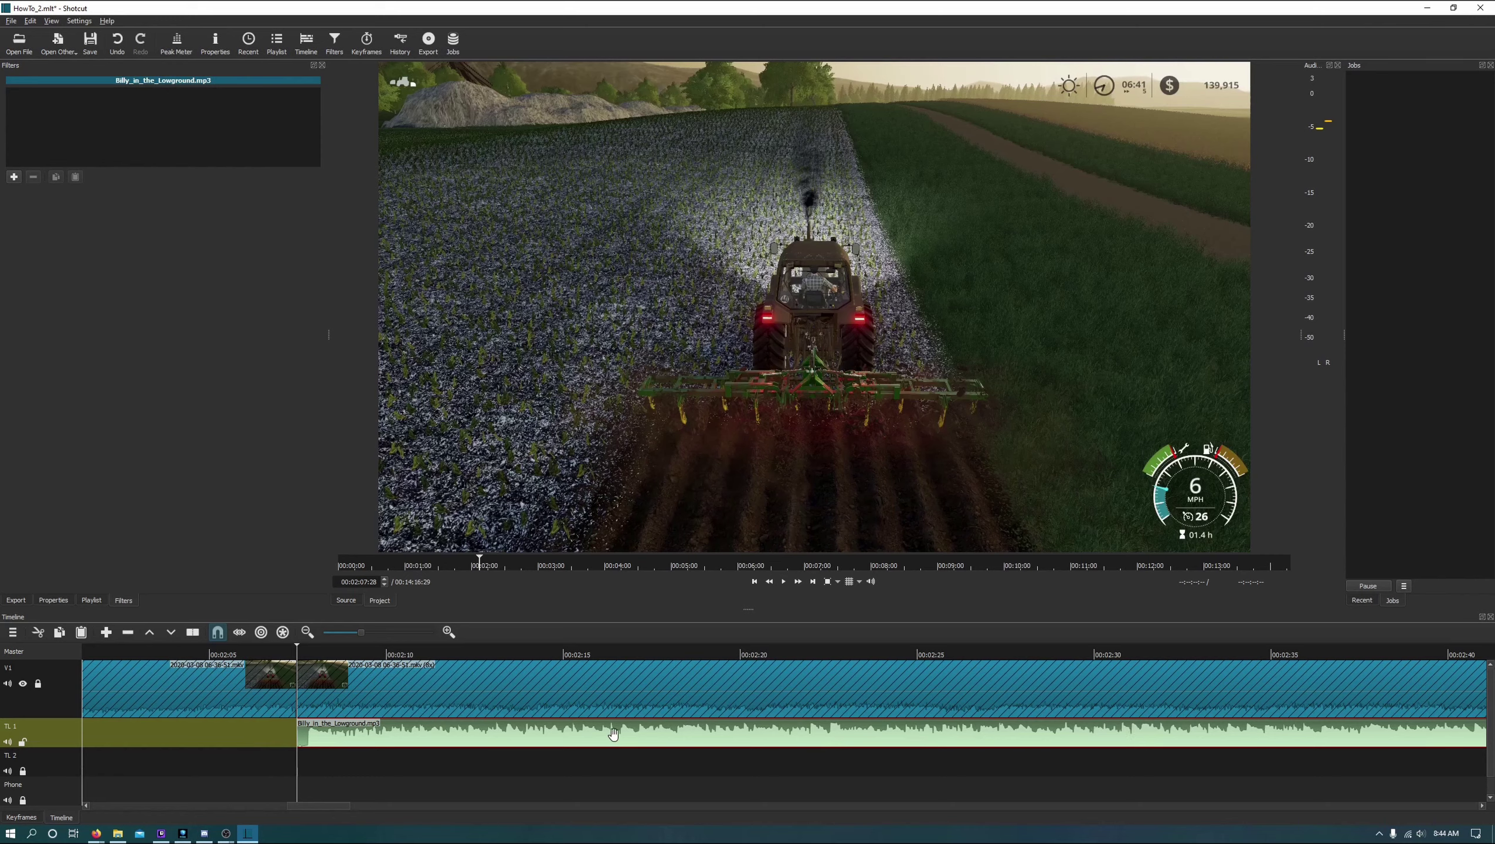
{"action": "left_click_drag", "start_coordinate": [611, 733], "coordinate": [555, 726]}
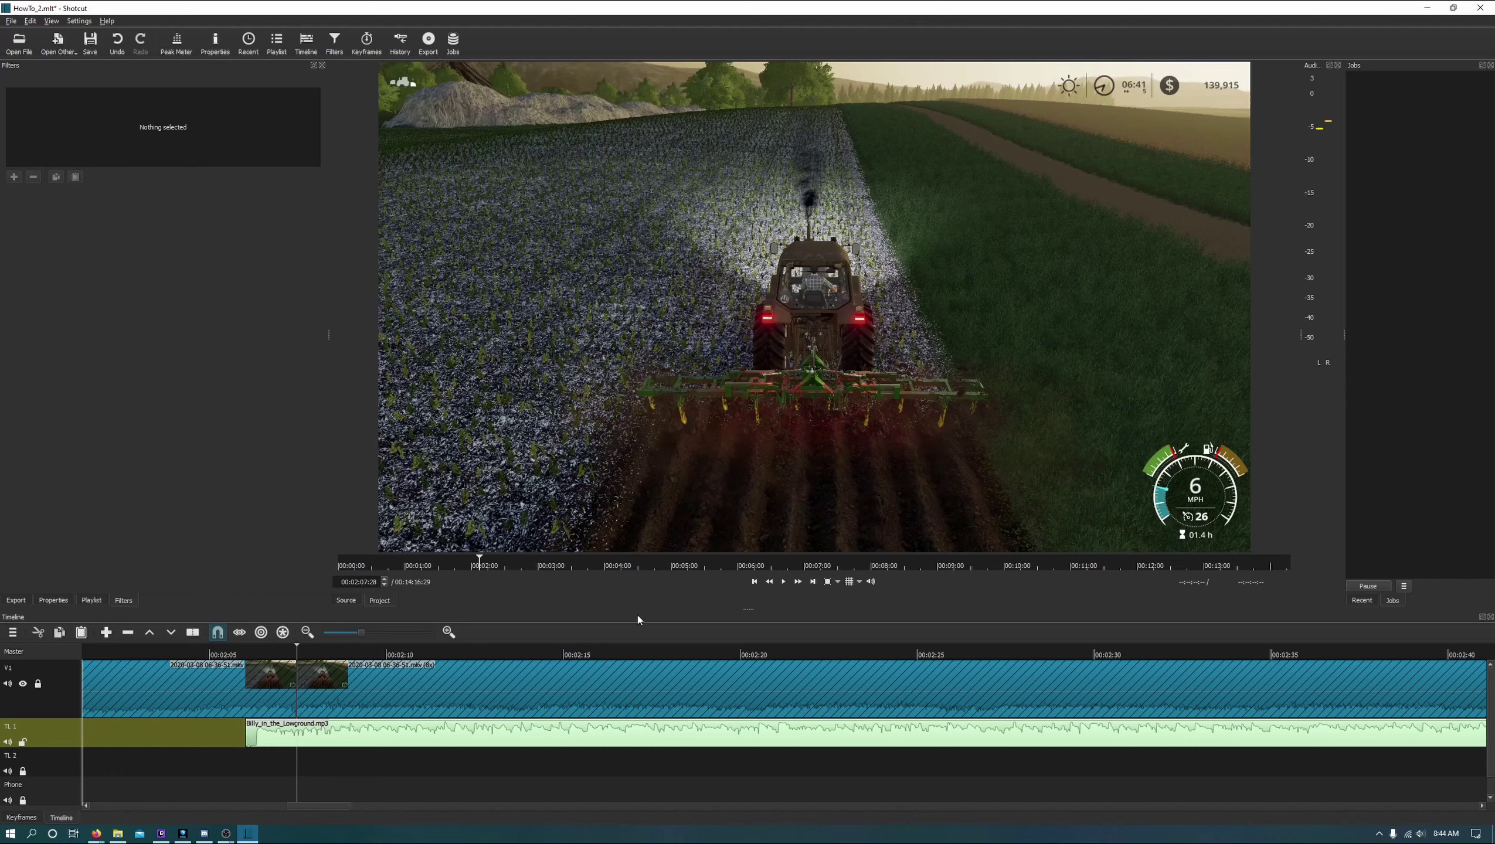
Play the project from the song's start at 00:02:06:01 for a couple of seconds and pause
{"action": "left_click", "coordinate": [753, 585]}
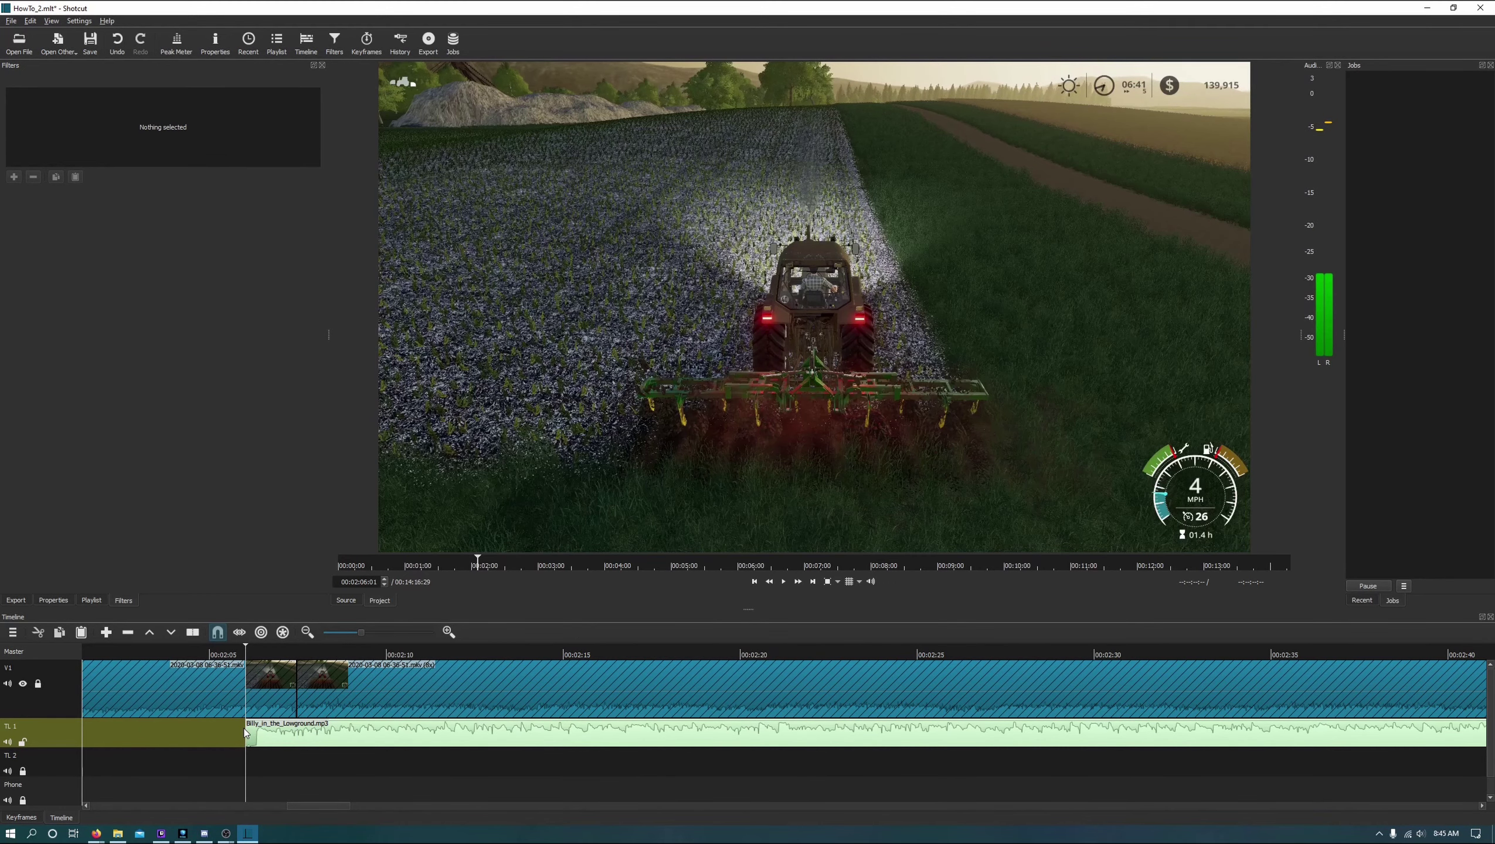
{"action": "left_click", "coordinate": [784, 582]}
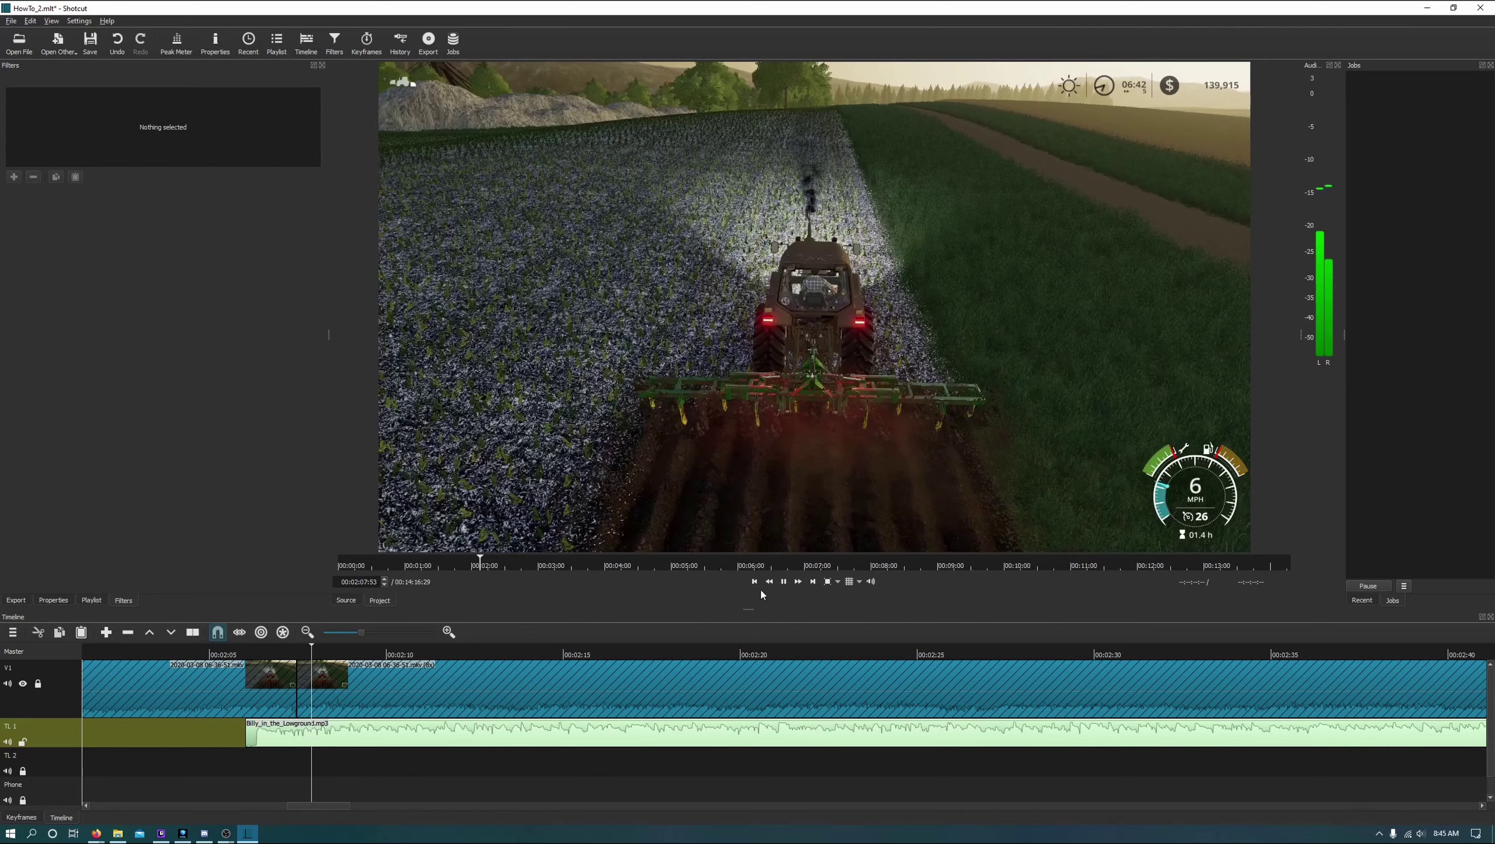
{"action": "left_click", "coordinate": [783, 582]}
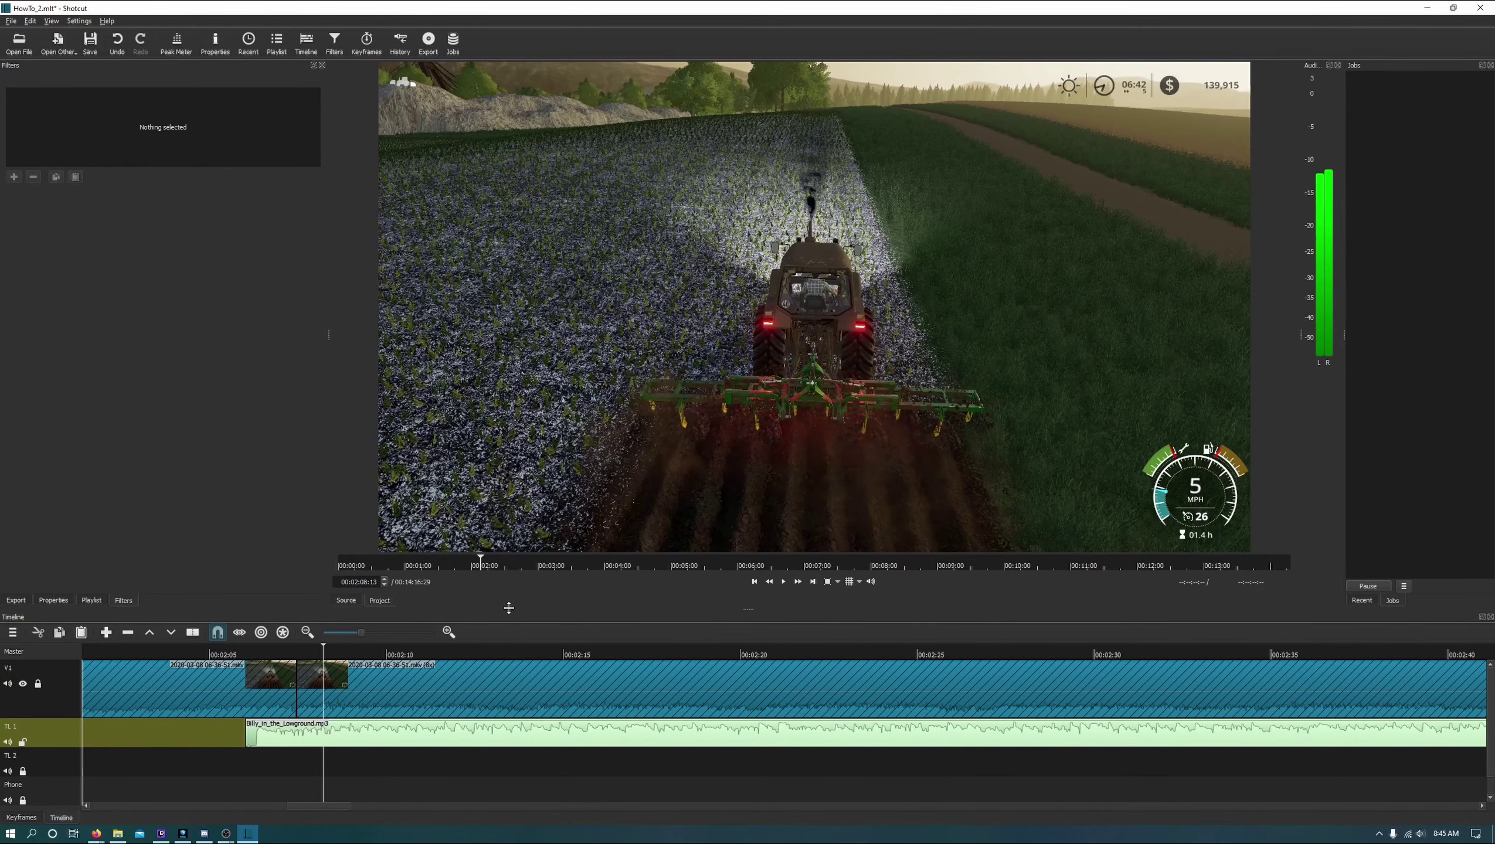
Move the playhead to the cut at 00:04:47:44 and play the end of the selected song on TL 1, pausing at 00:05:06:16
{"action": "key", "text": "Right"}
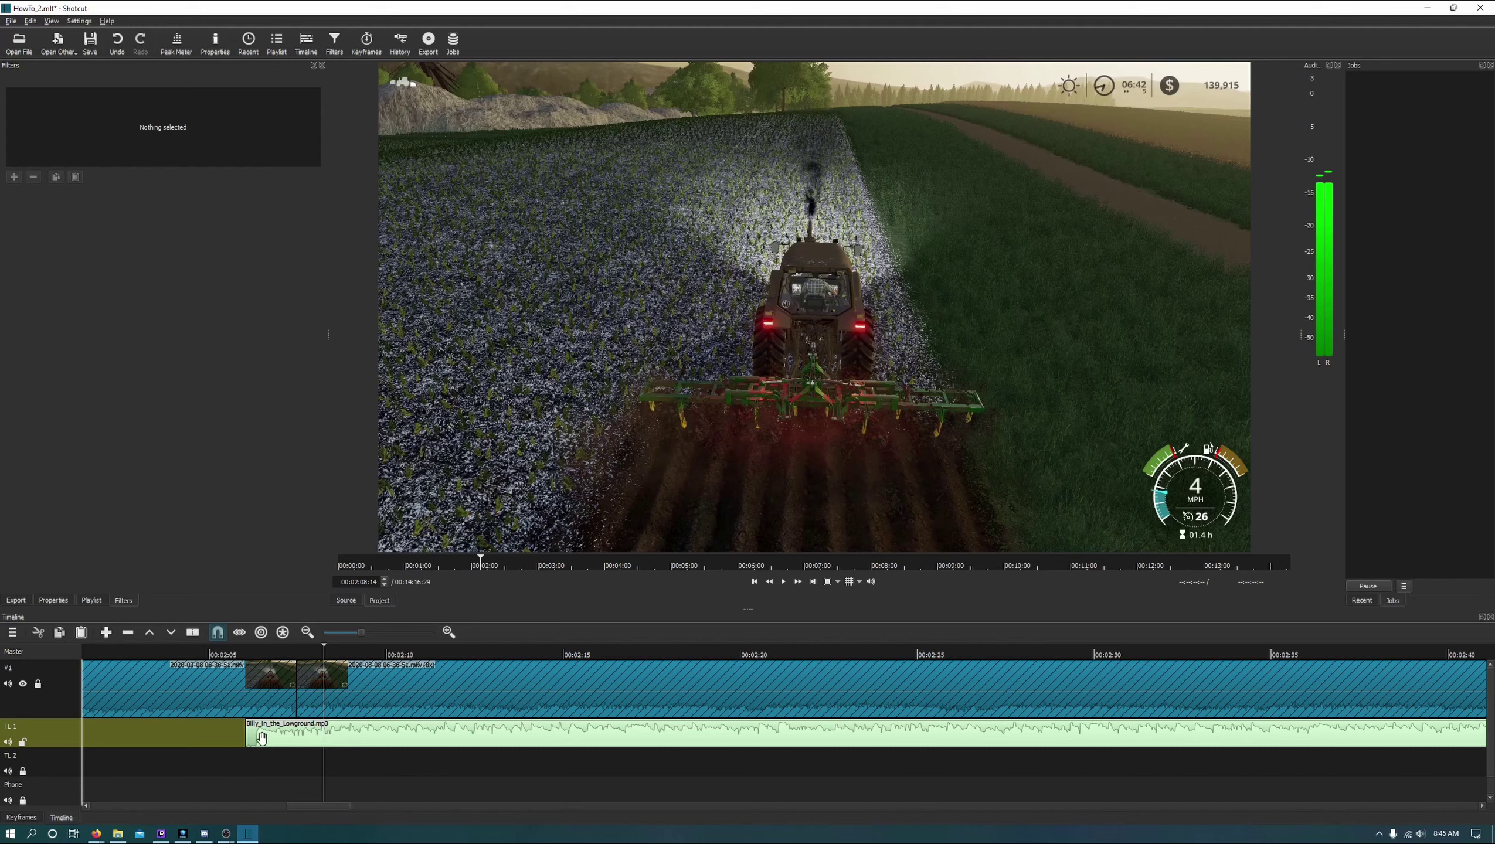
{"action": "left_click", "coordinate": [463, 735]}
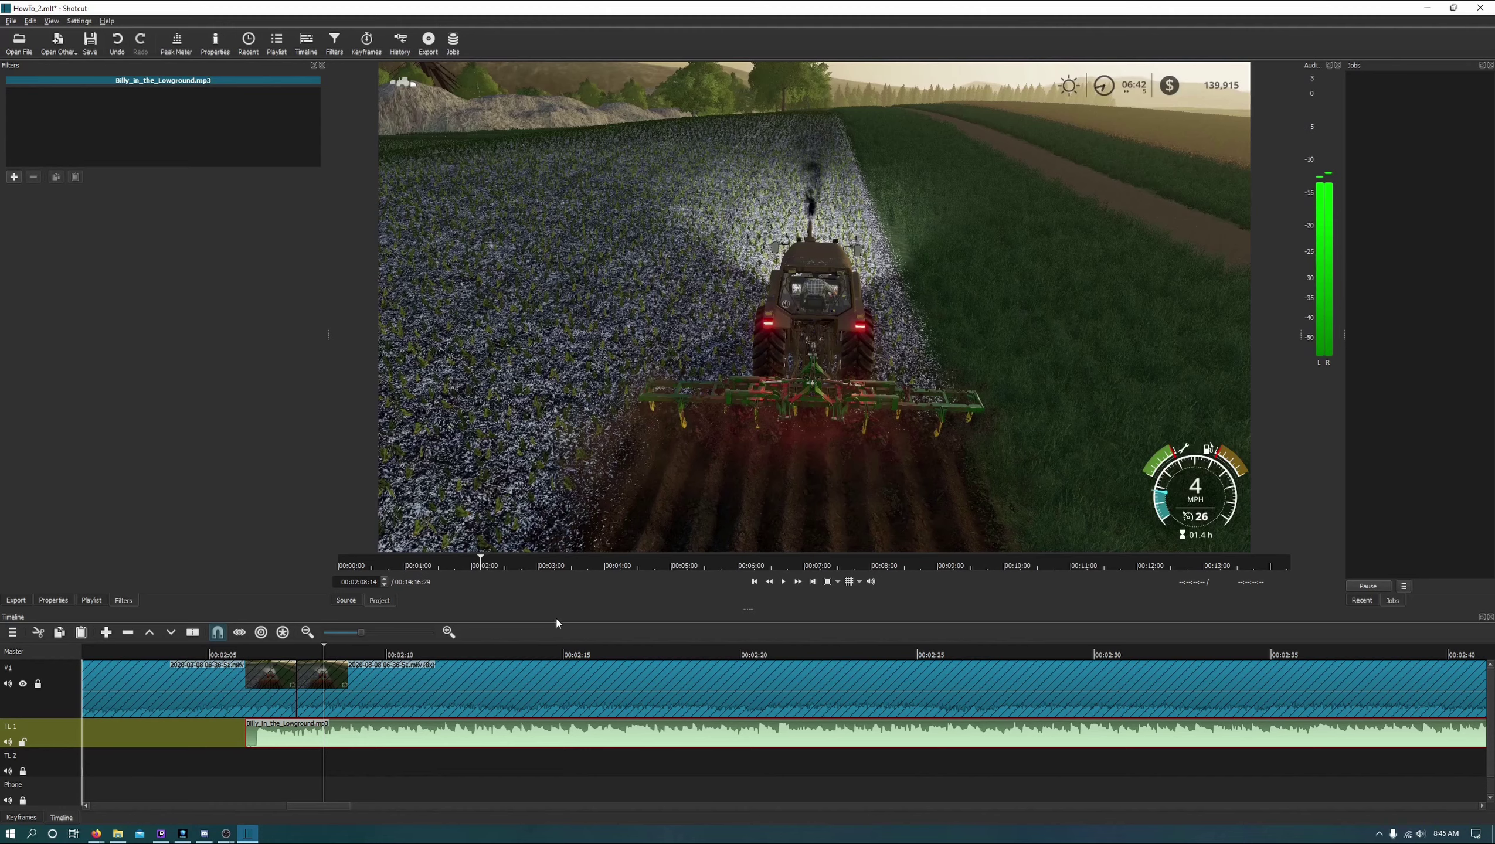
{"action": "left_click", "coordinate": [812, 584]}
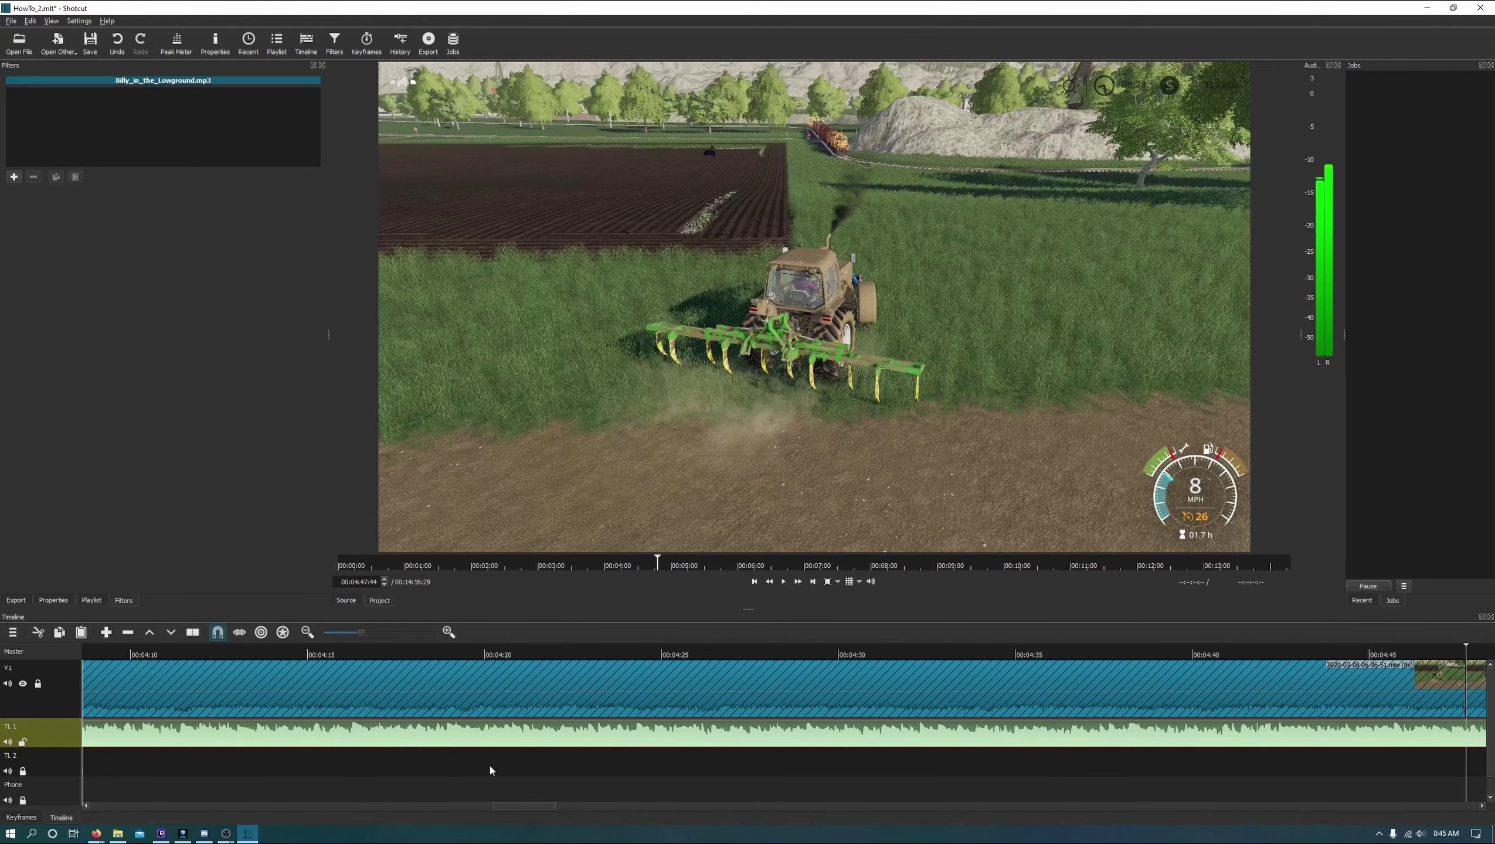
{"action": "left_click_drag", "start_coordinate": [514, 807], "coordinate": [562, 802]}
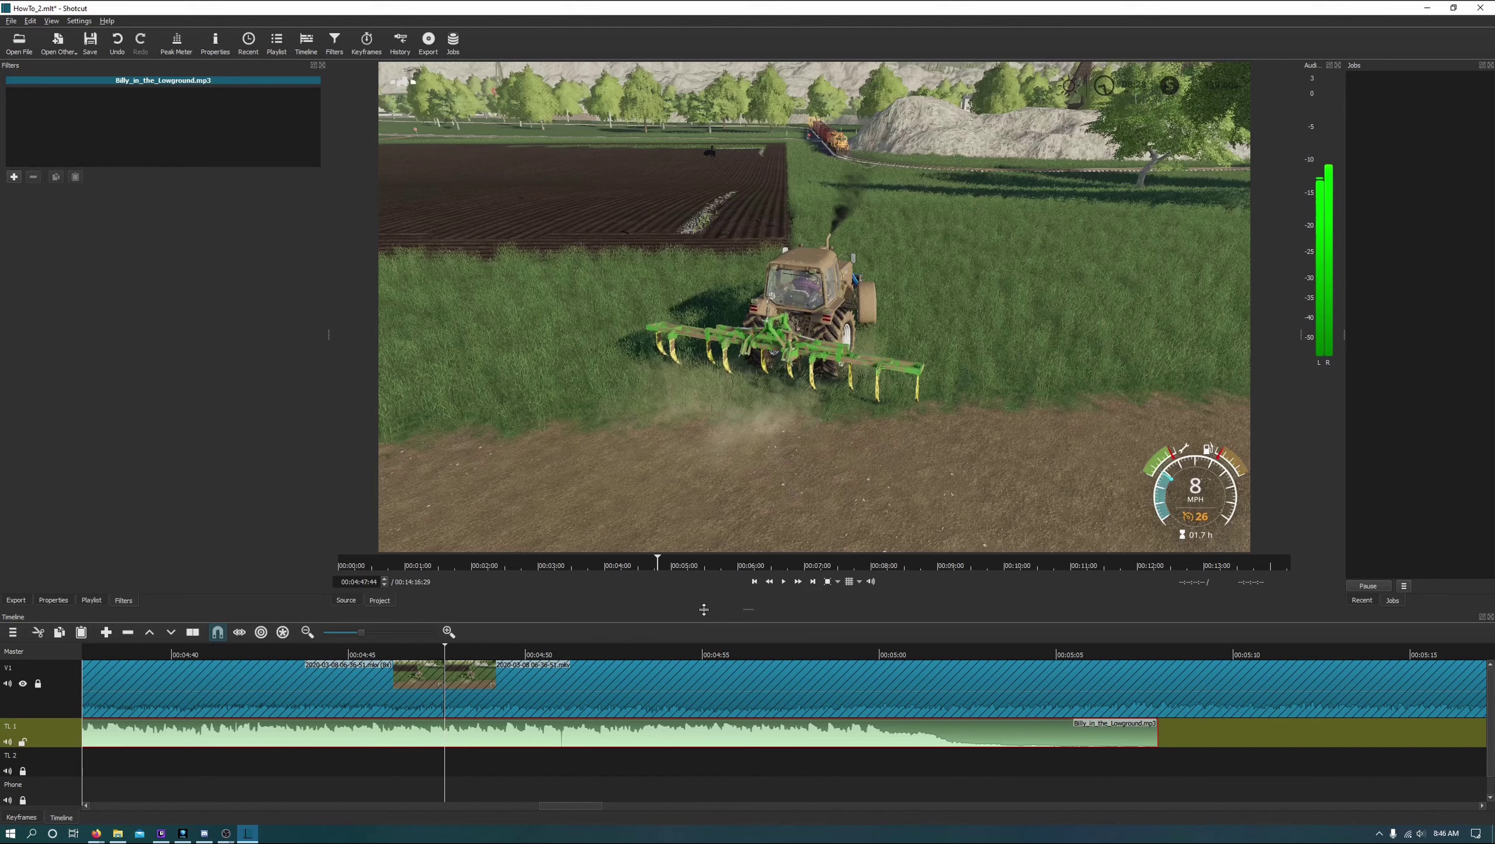
{"action": "left_click", "coordinate": [784, 583]}
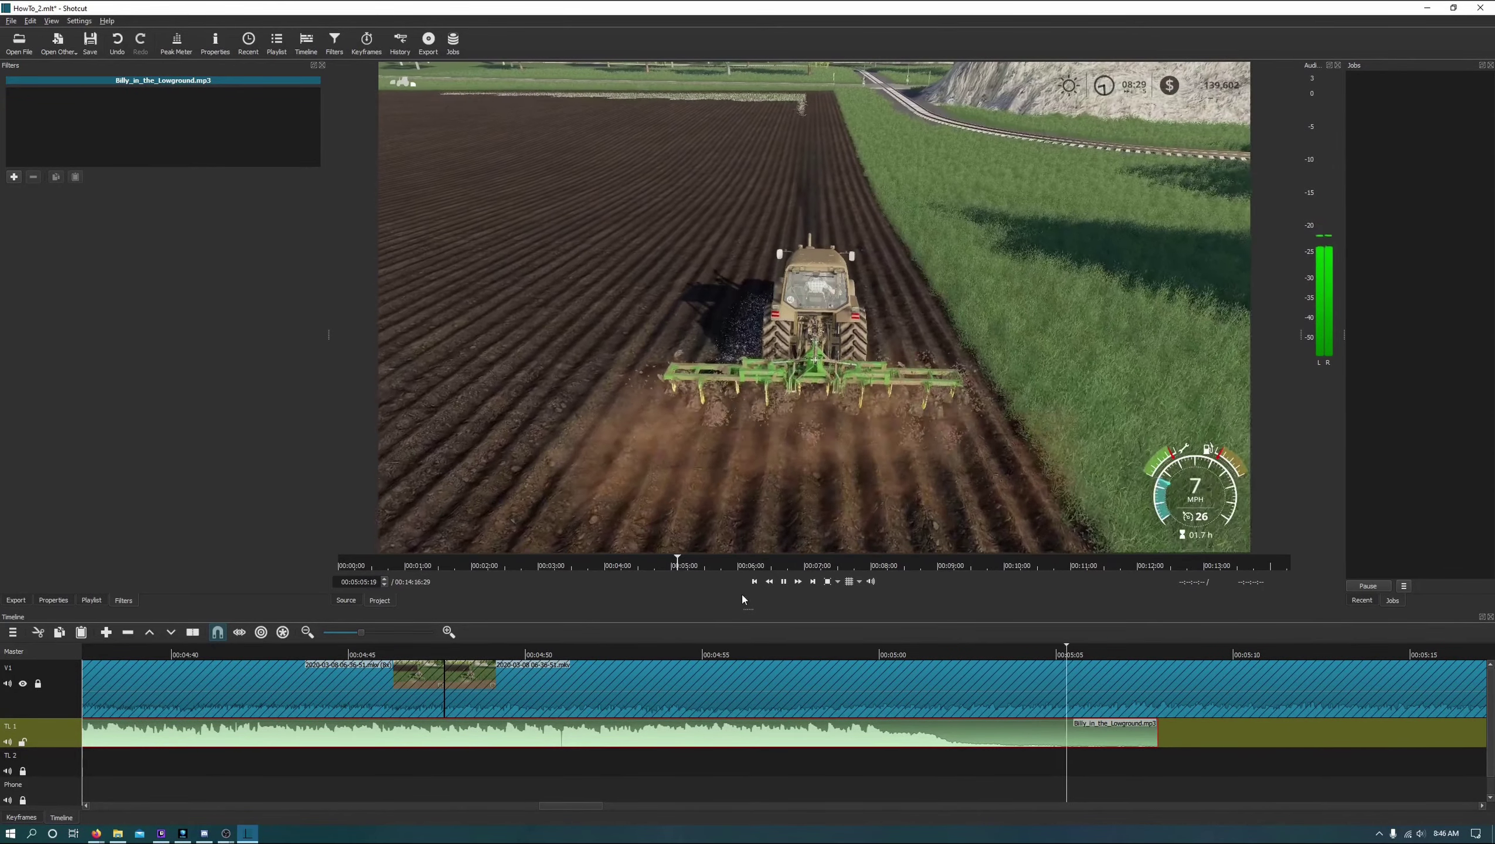
{"action": "left_click", "coordinate": [784, 582]}
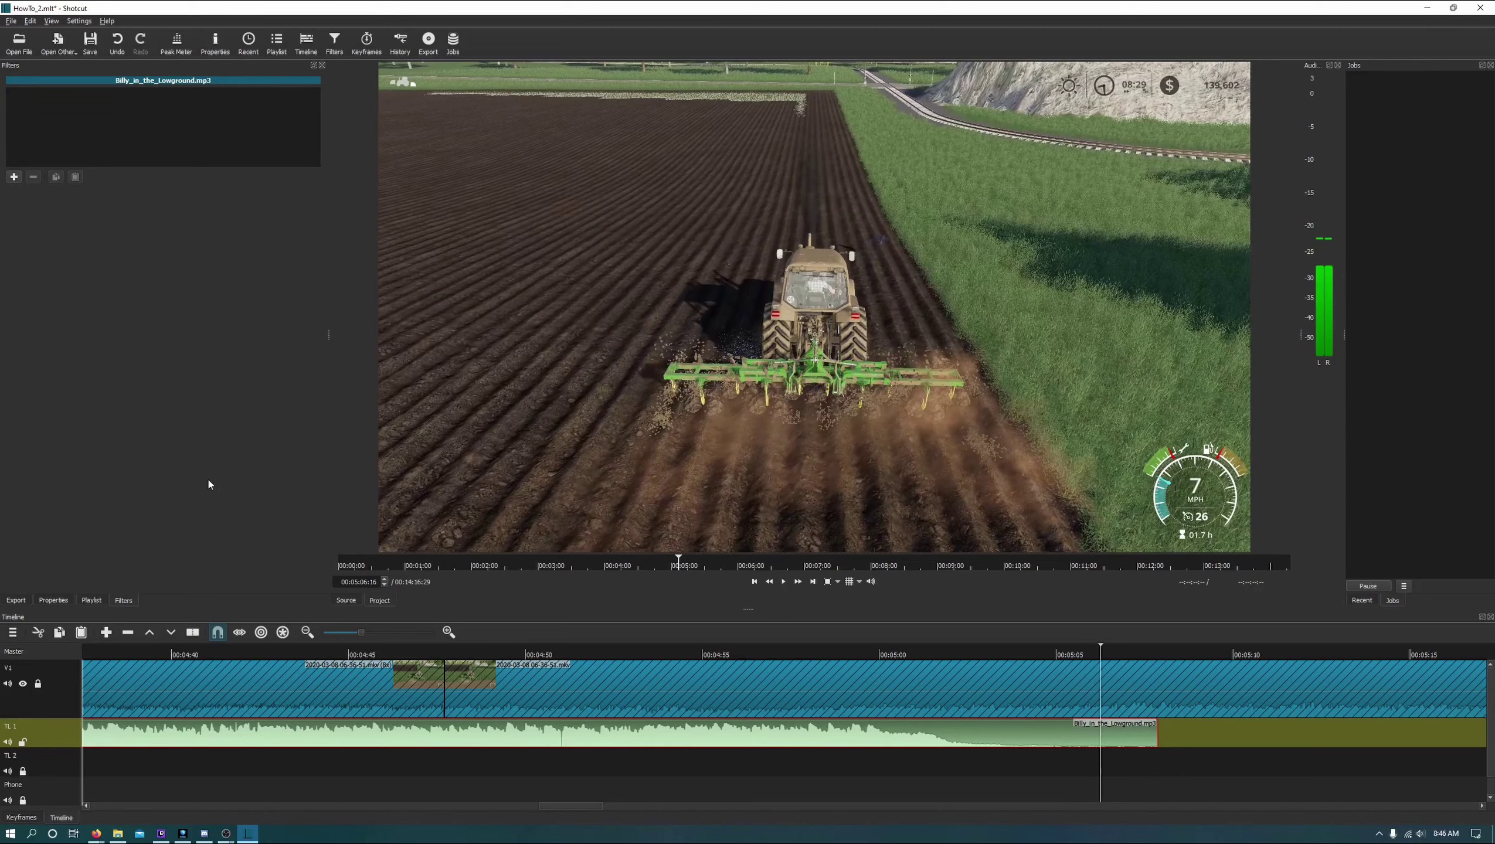
Lock the TL 1 track, unlock TL 2, and move the playhead to the cut at 00:09:39:29
{"action": "left_click", "coordinate": [23, 744]}
{"action": "left_click", "coordinate": [22, 772]}
{"action": "key", "text": "Down"}
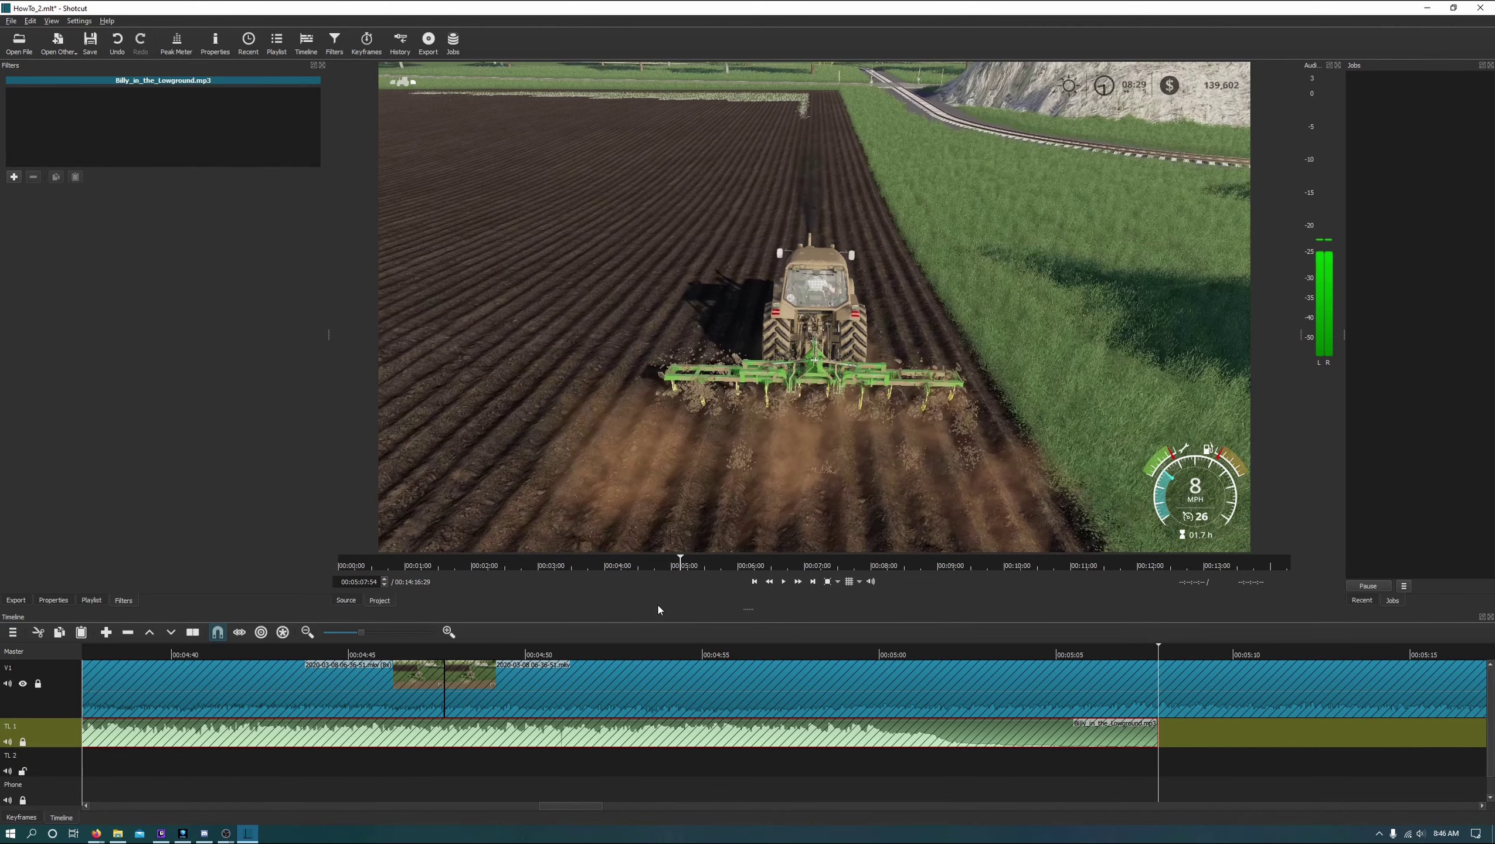
{"action": "left_click", "coordinate": [810, 584]}
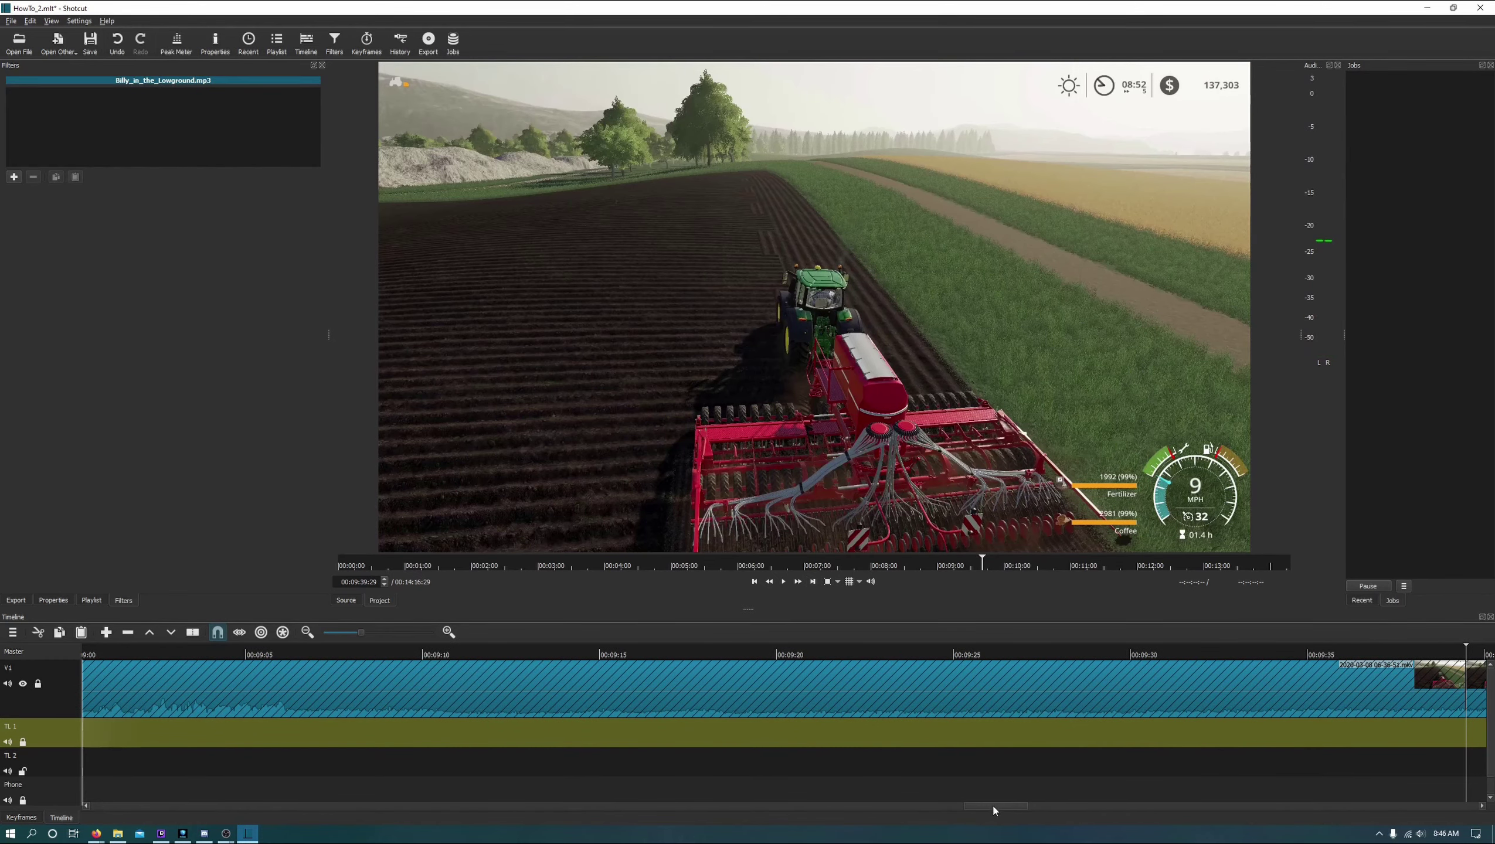
{"action": "left_click_drag", "start_coordinate": [994, 809], "coordinate": [1040, 805]}
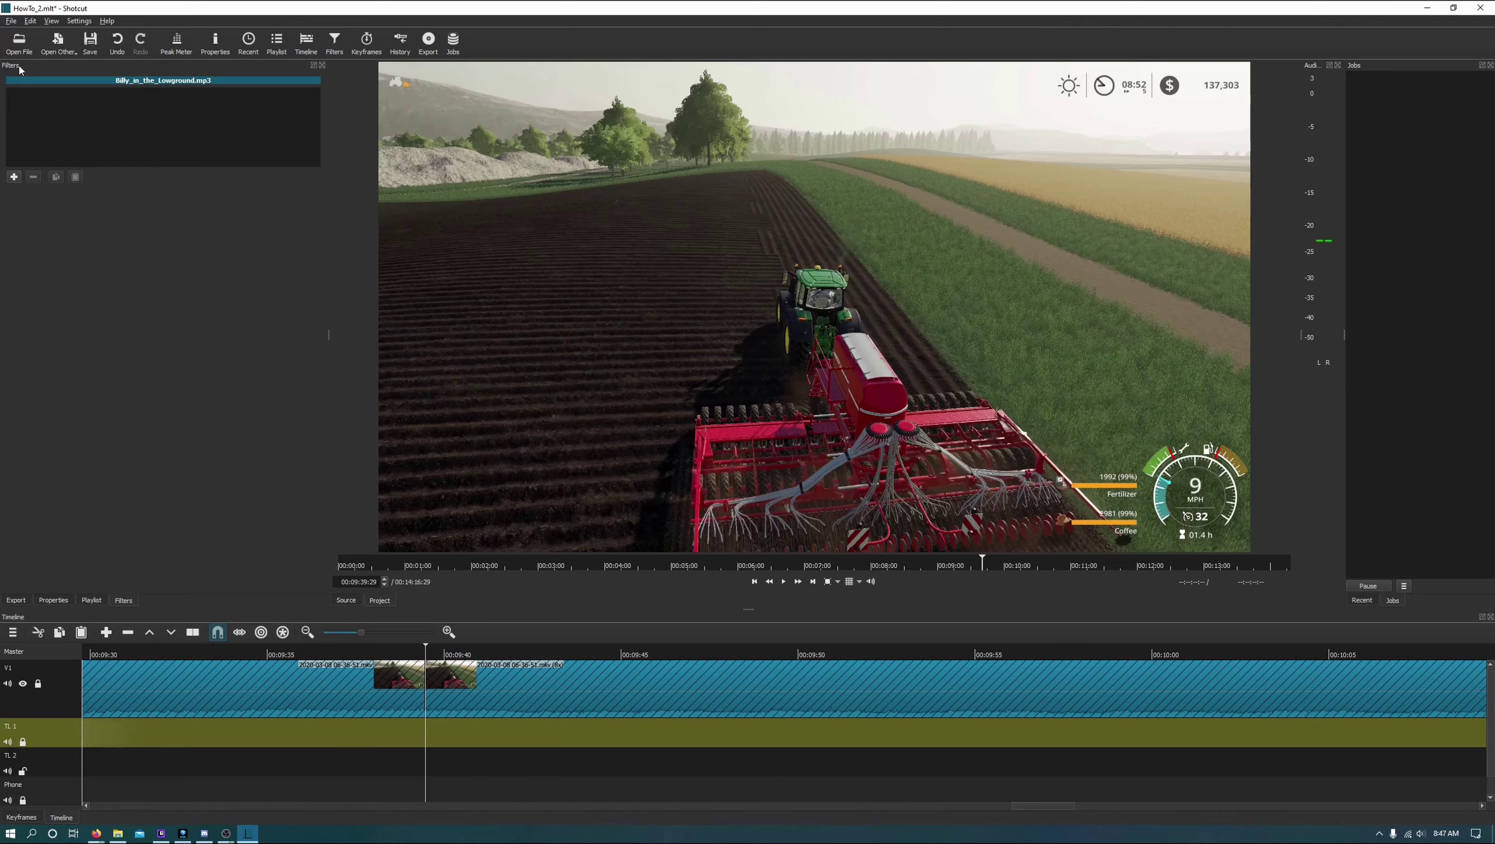
Open Back_To_The_Wood.mp3 as the source, pause its playback, and place it on the TL 2 track at the playhead
{"action": "left_click", "coordinate": [19, 41]}
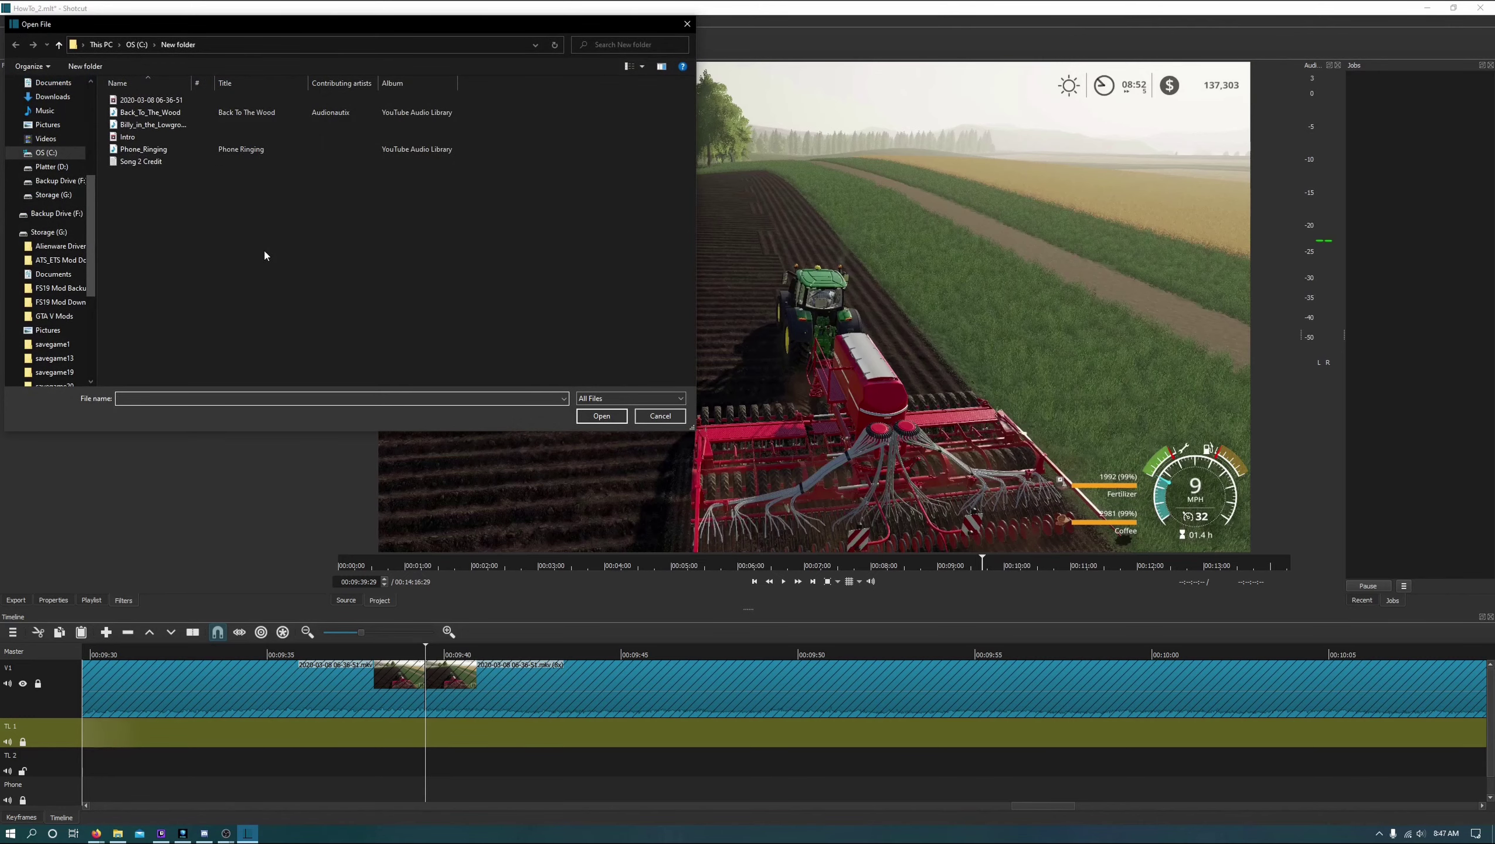
{"action": "double_click", "coordinate": [150, 113]}
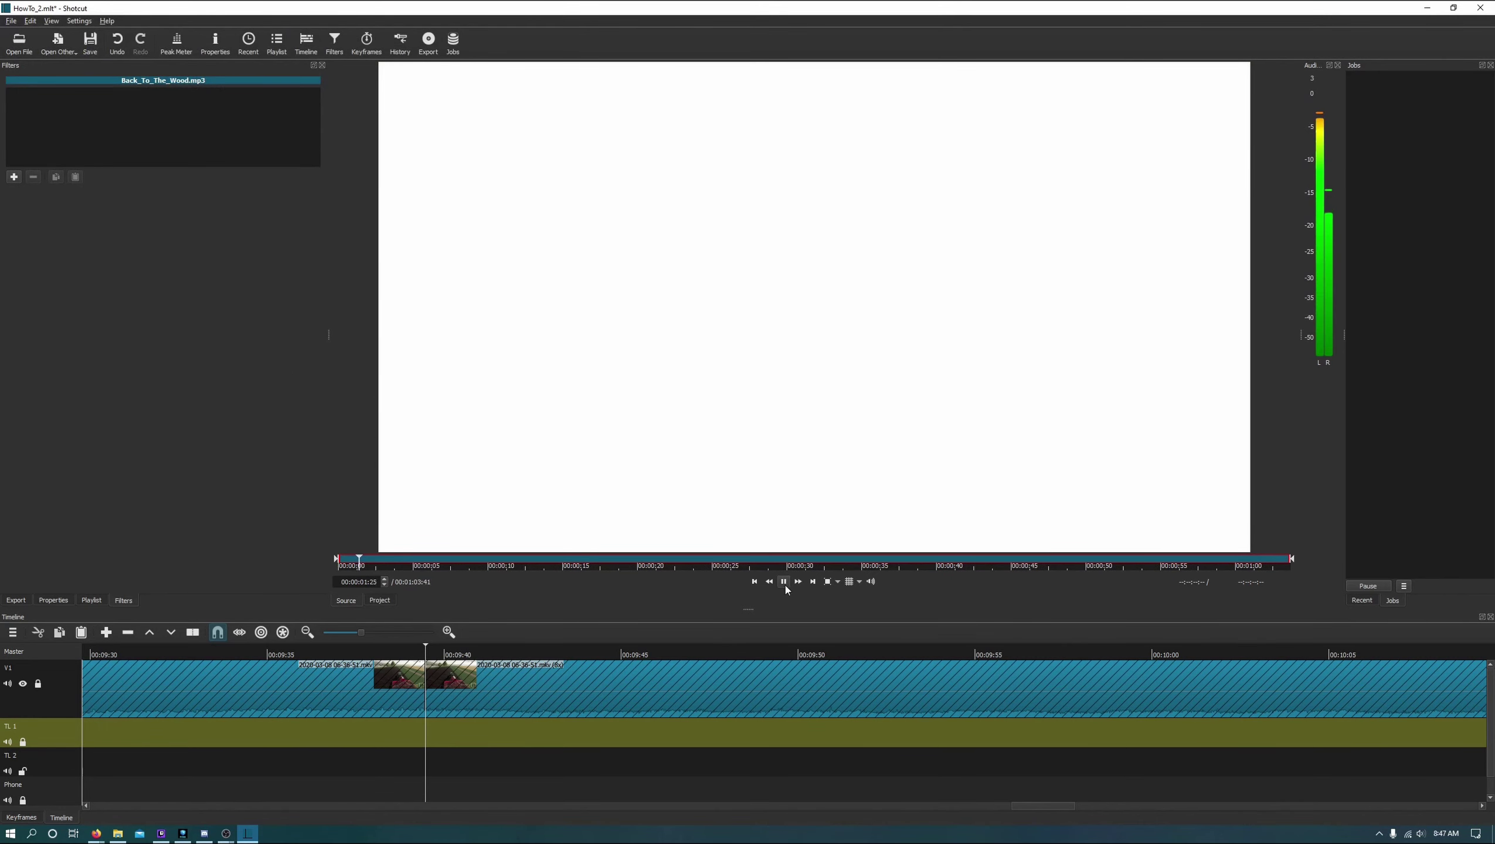
{"action": "left_click", "coordinate": [783, 581]}
{"action": "left_click_drag", "start_coordinate": [721, 241], "coordinate": [504, 778]}
{"action": "left_click_drag", "start_coordinate": [764, 303], "coordinate": [428, 759]}
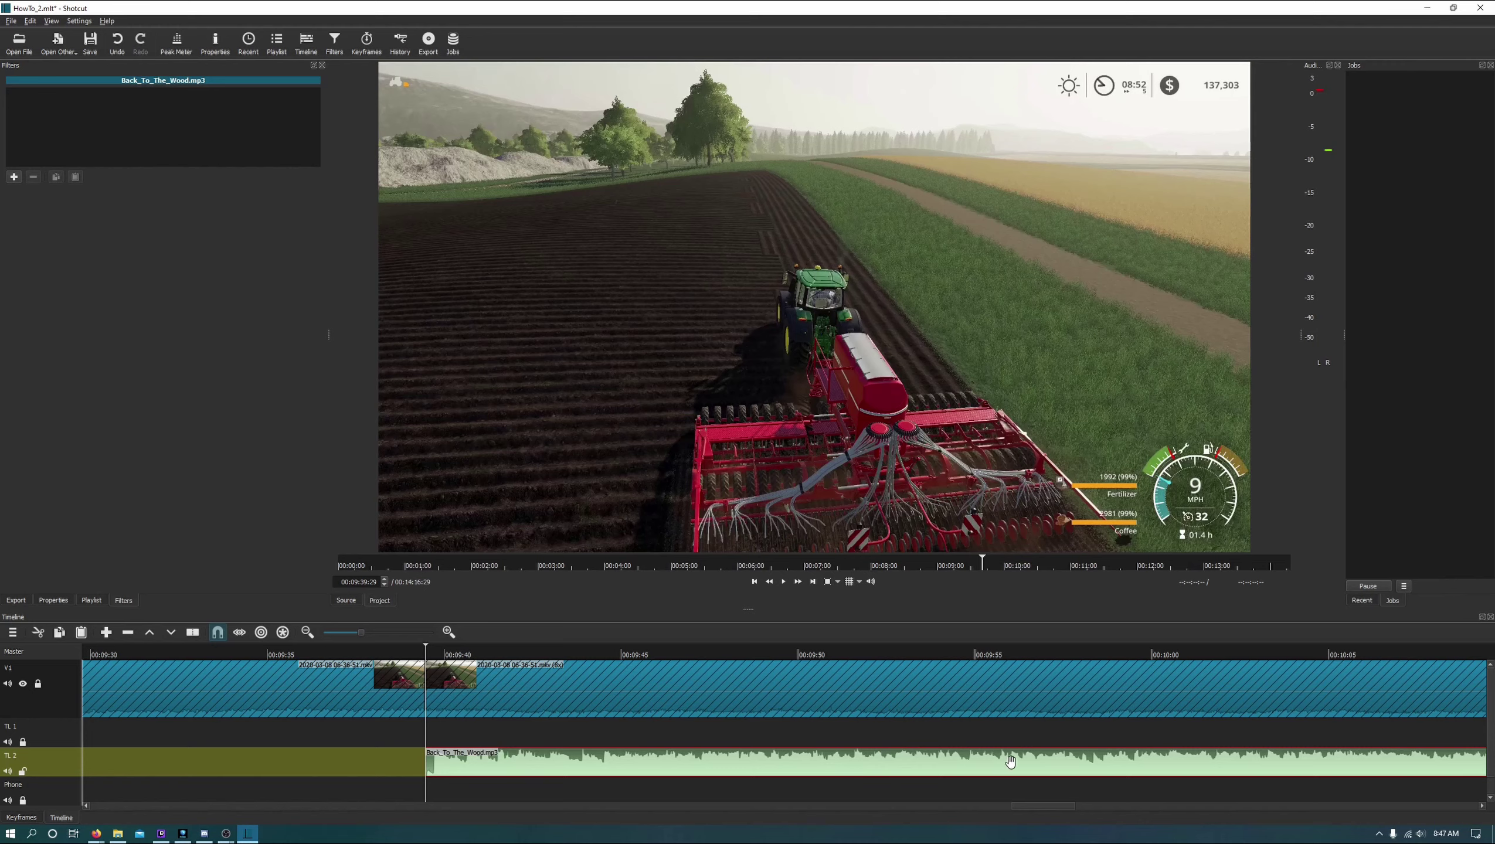
Shift the song on TL 2 earlier to start at about 00:09:38 and briefly play the project from the cut
{"action": "left_click_drag", "start_coordinate": [1012, 764], "coordinate": [956, 776]}
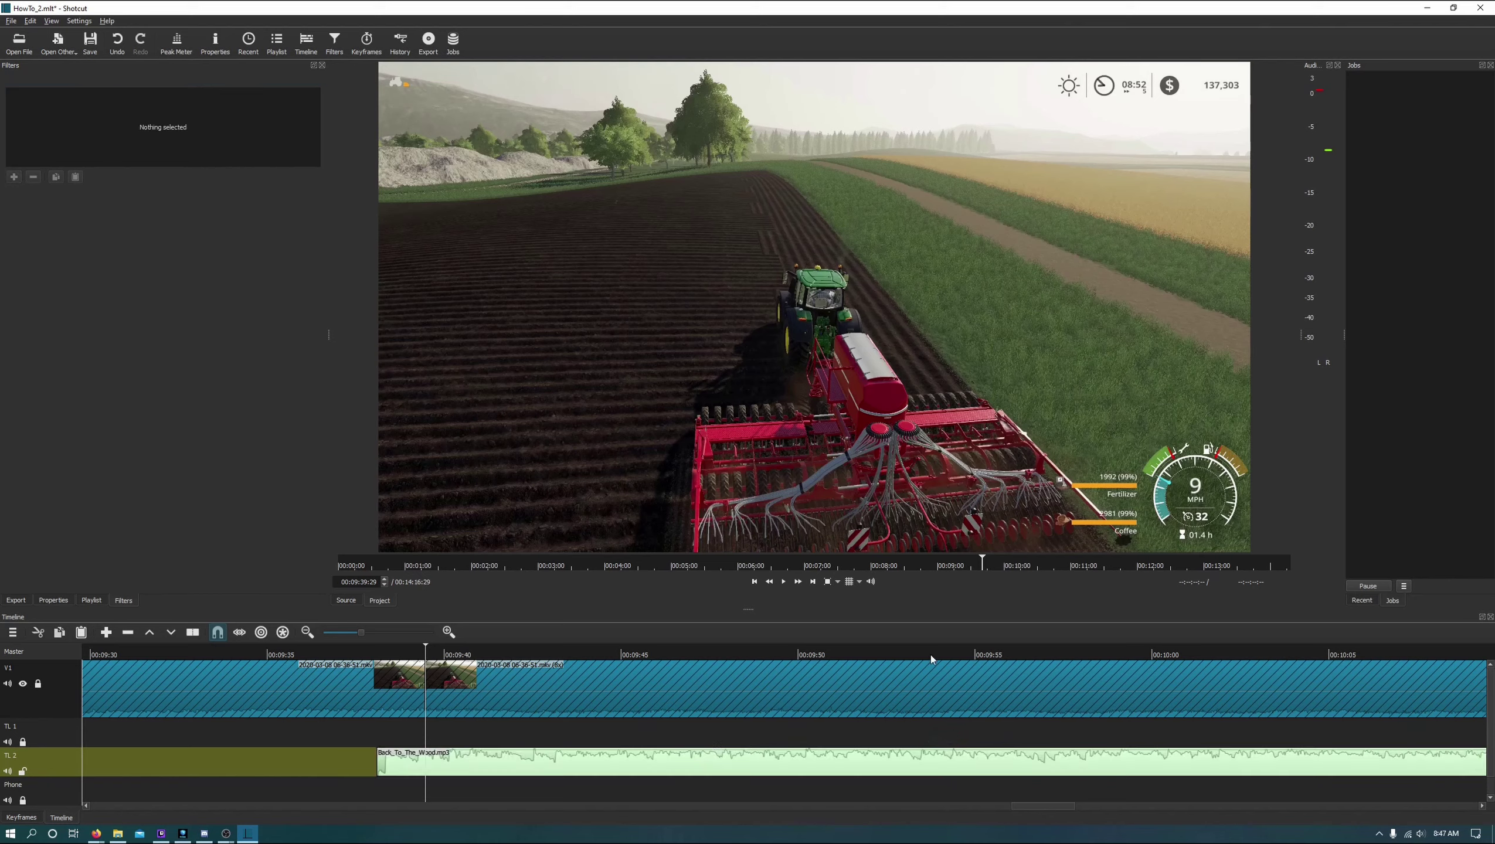
{"action": "left_click", "coordinate": [754, 583]}
{"action": "left_click", "coordinate": [781, 582]}
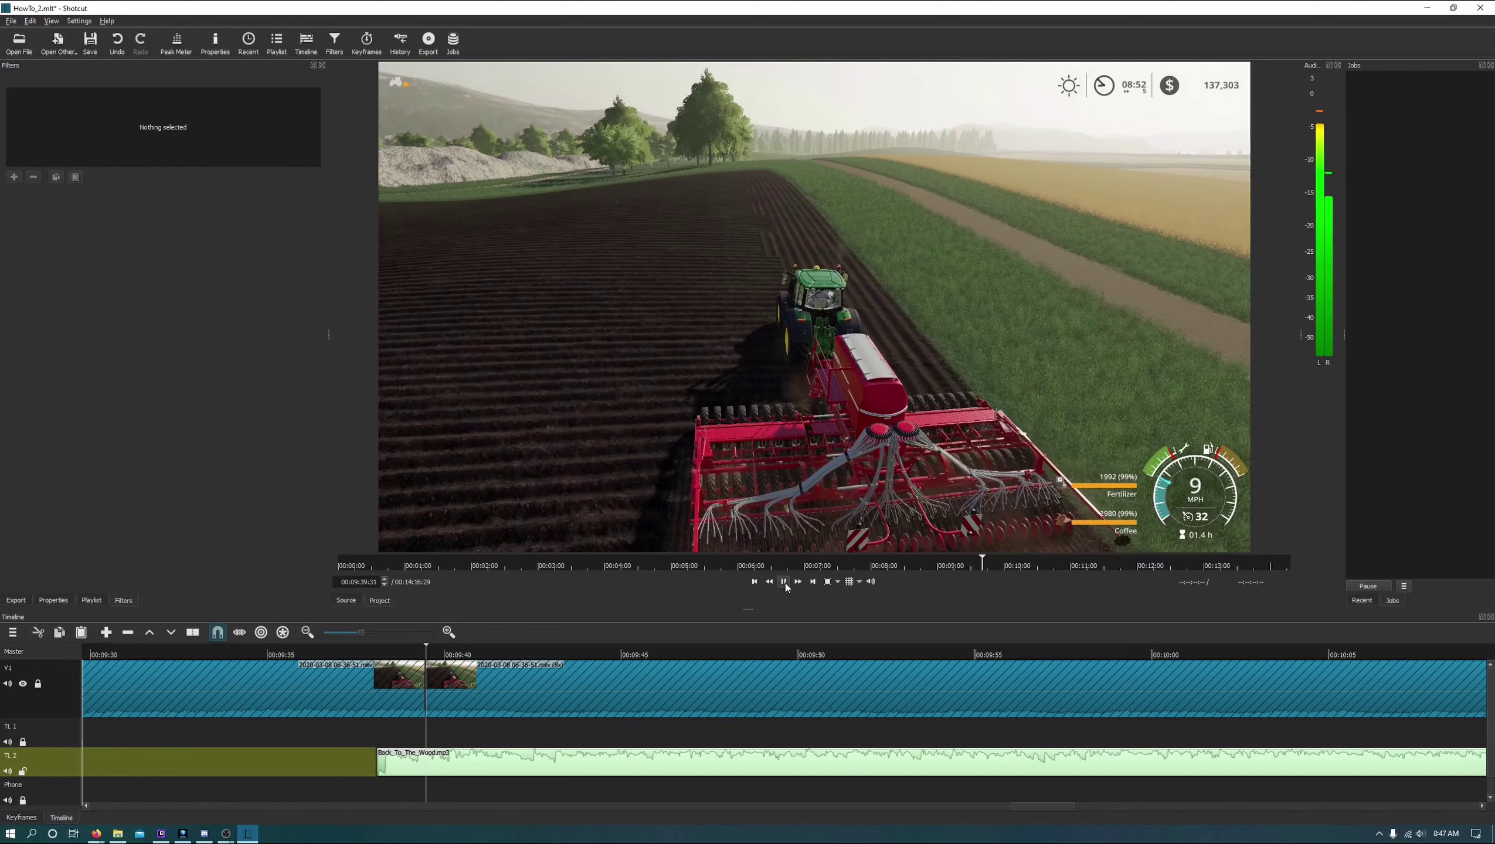
{"action": "left_click", "coordinate": [783, 583]}
Compare the song's end on TL 2 with the following cut, and move the song to start at the 00:09:39:29 cut
{"action": "left_click", "coordinate": [797, 582]}
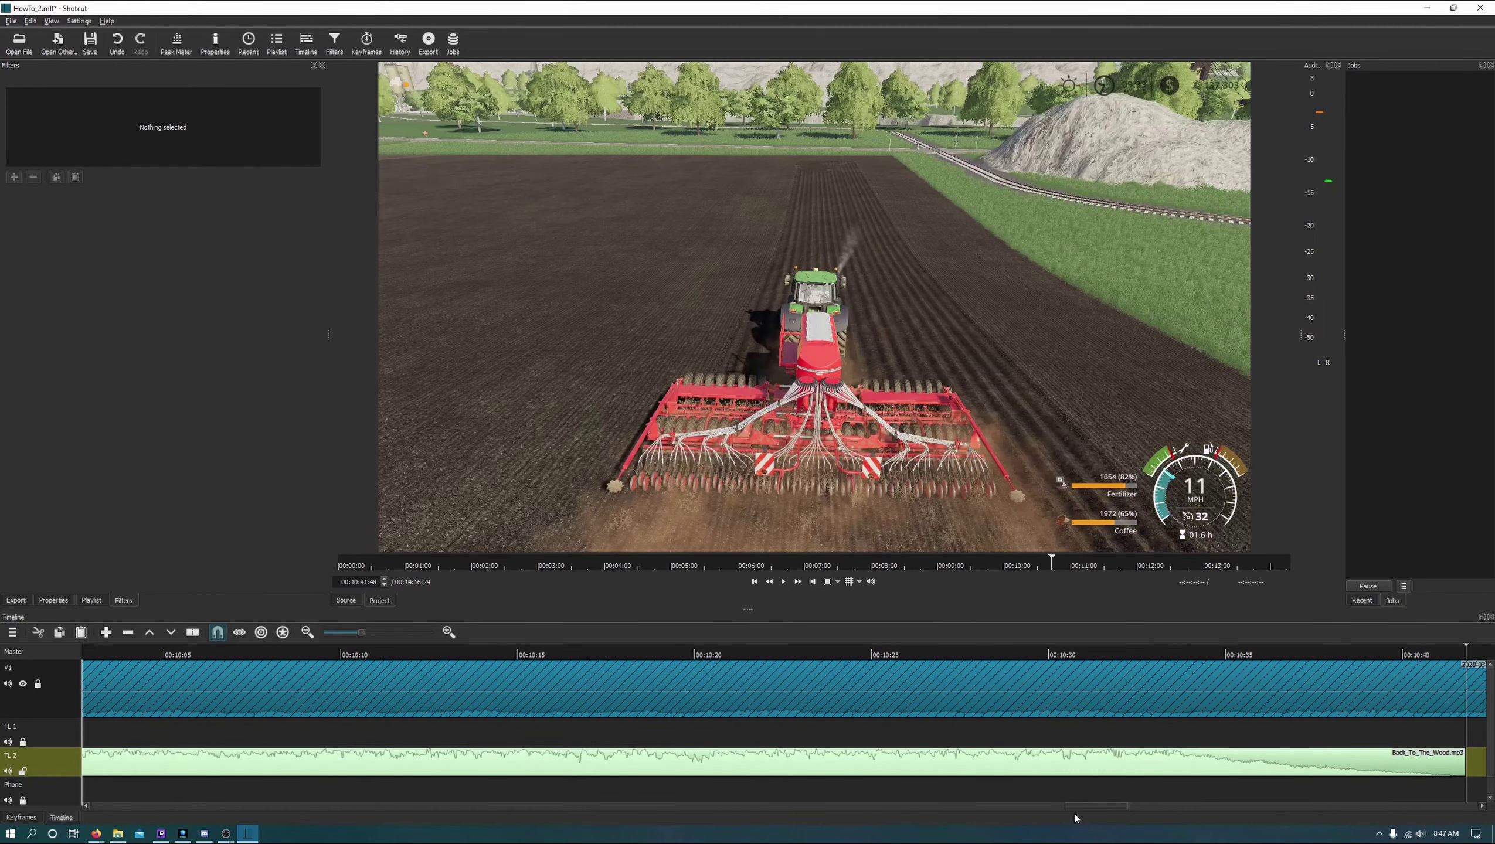
{"action": "left_click_drag", "start_coordinate": [1077, 804], "coordinate": [1112, 803]}
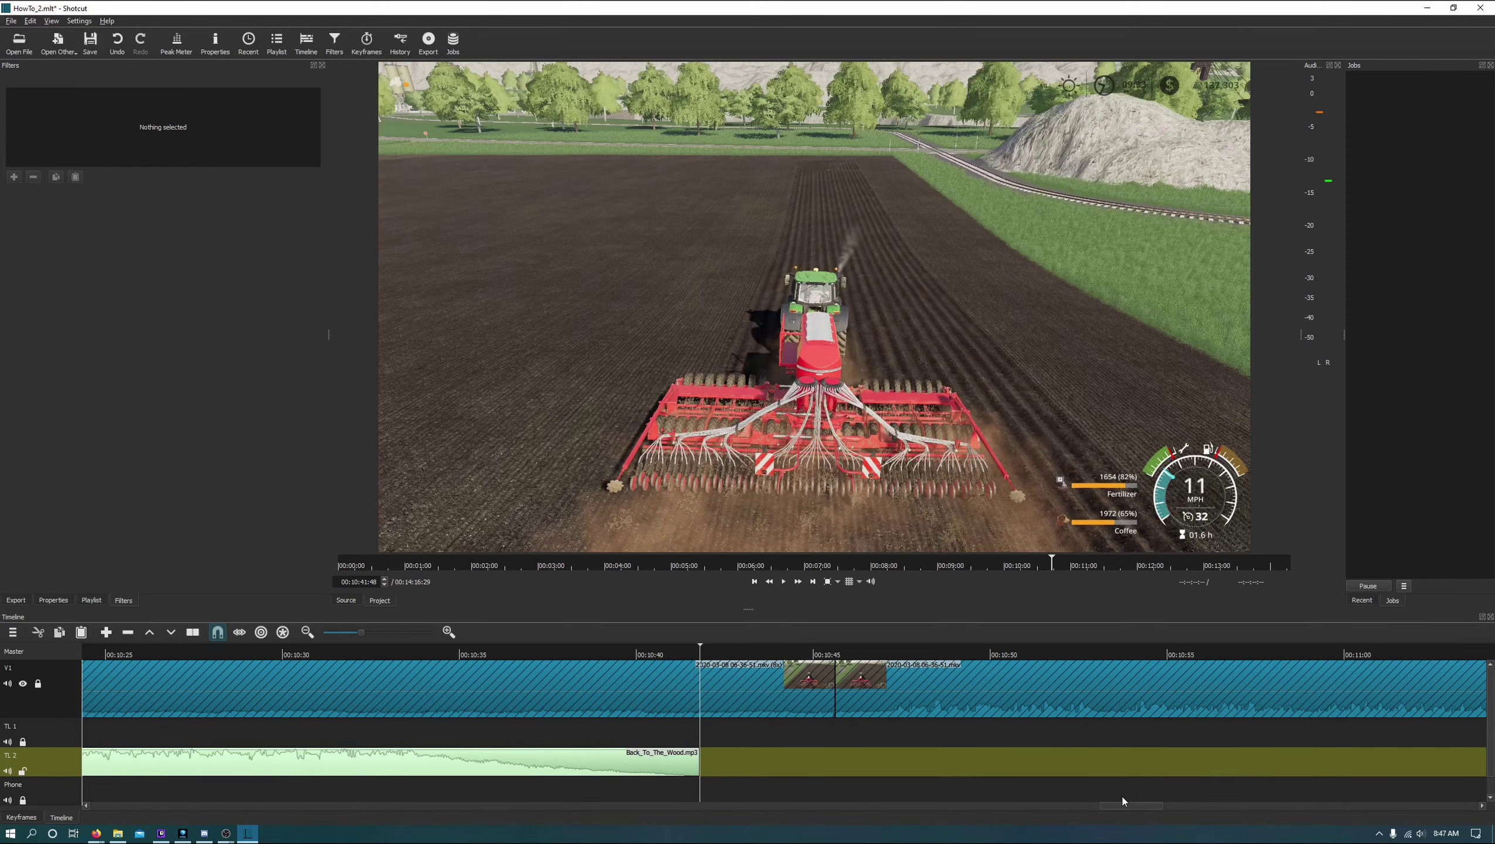
{"action": "left_click", "coordinate": [754, 581]}
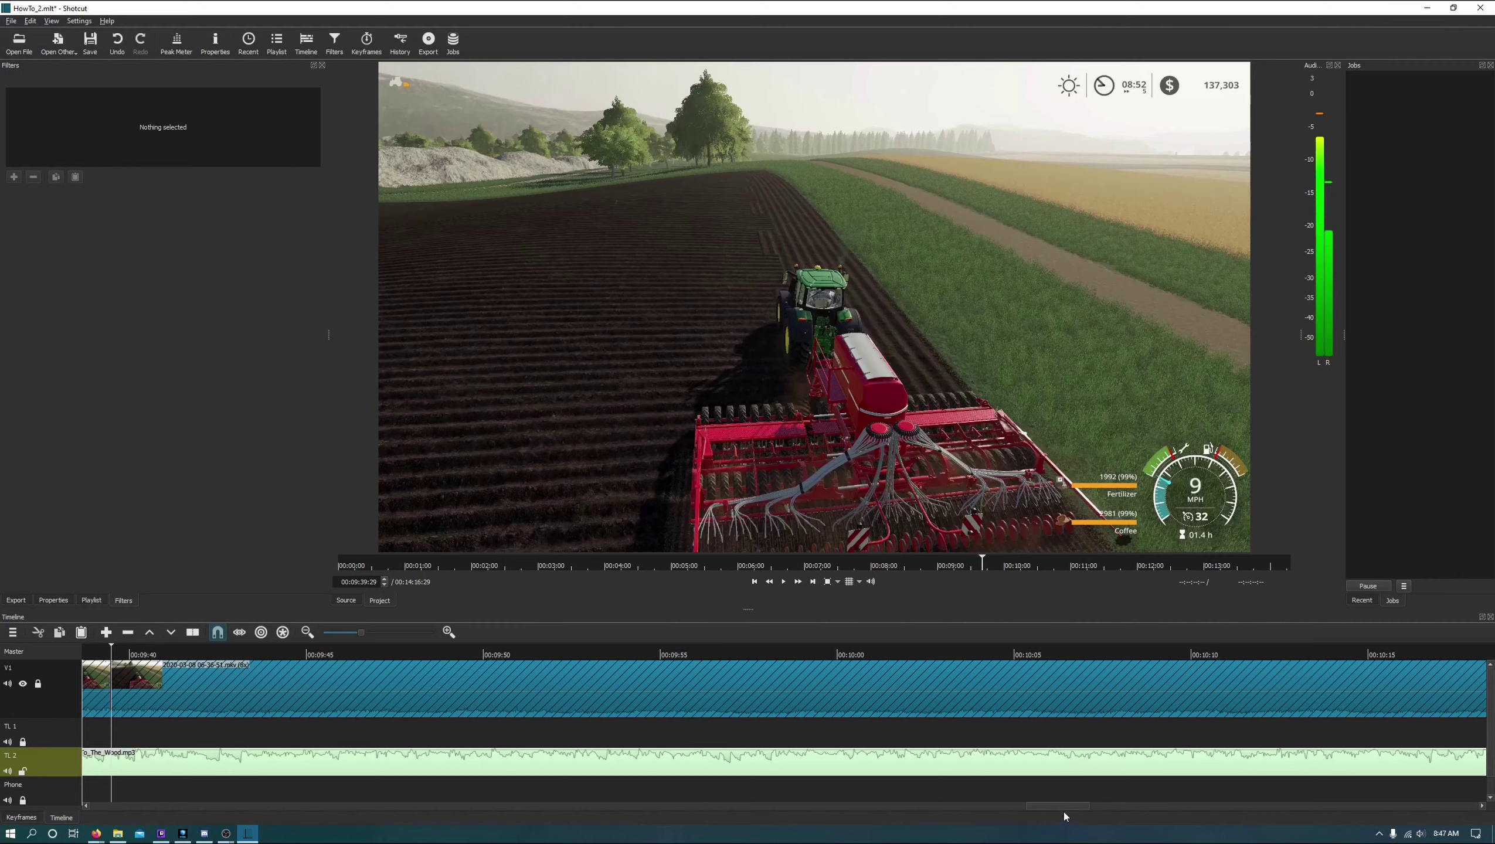
{"action": "left_click_drag", "start_coordinate": [1065, 809], "coordinate": [1055, 810]}
{"action": "left_click_drag", "start_coordinate": [630, 773], "coordinate": [681, 761]}
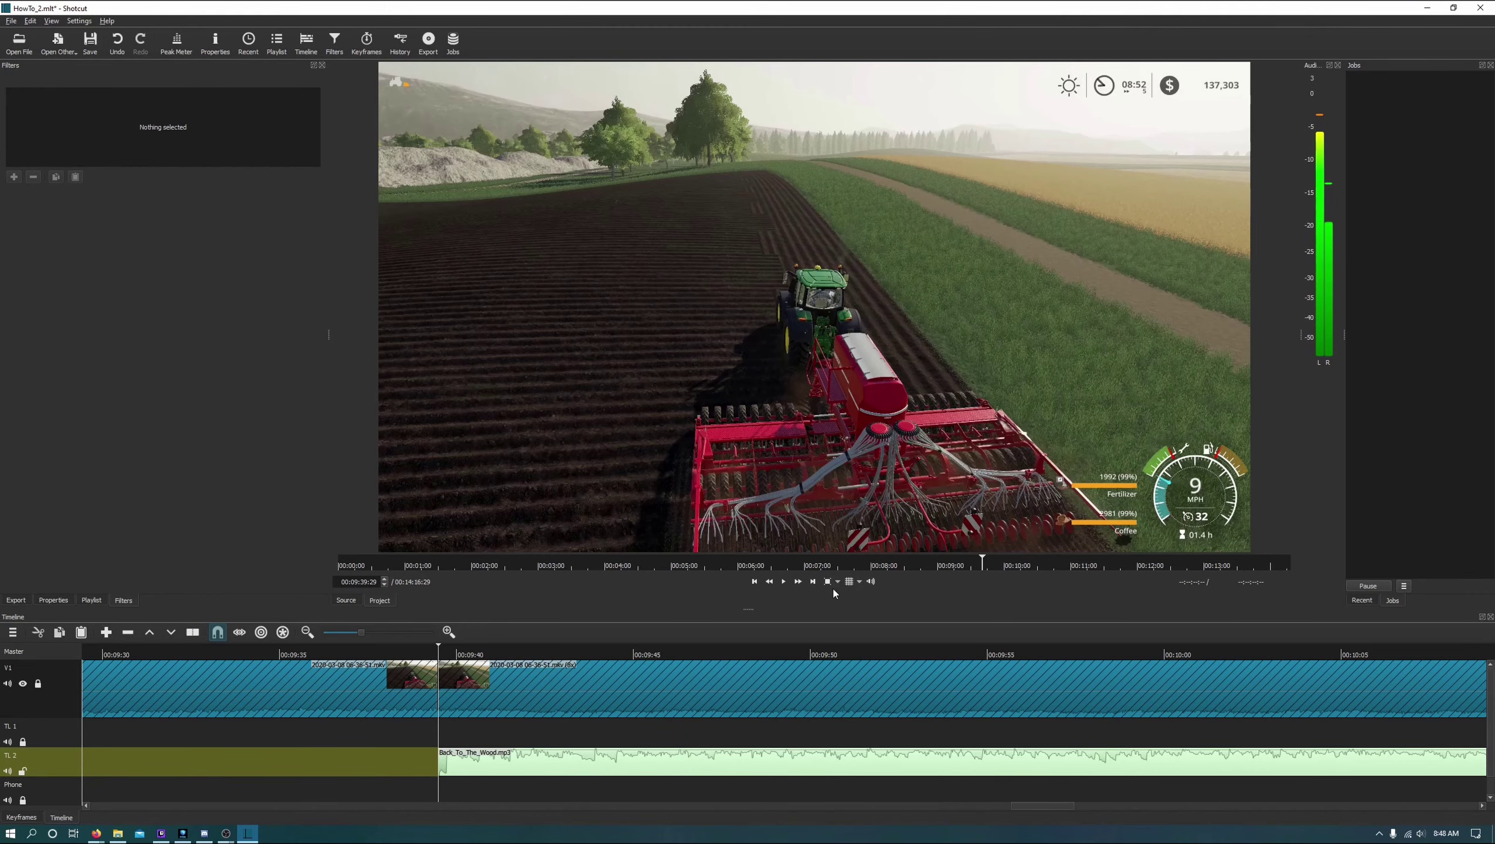
Play the project from the end of the song on TL 2 past the following cut and pause at 00:10:50:48
{"action": "left_click", "coordinate": [811, 584]}
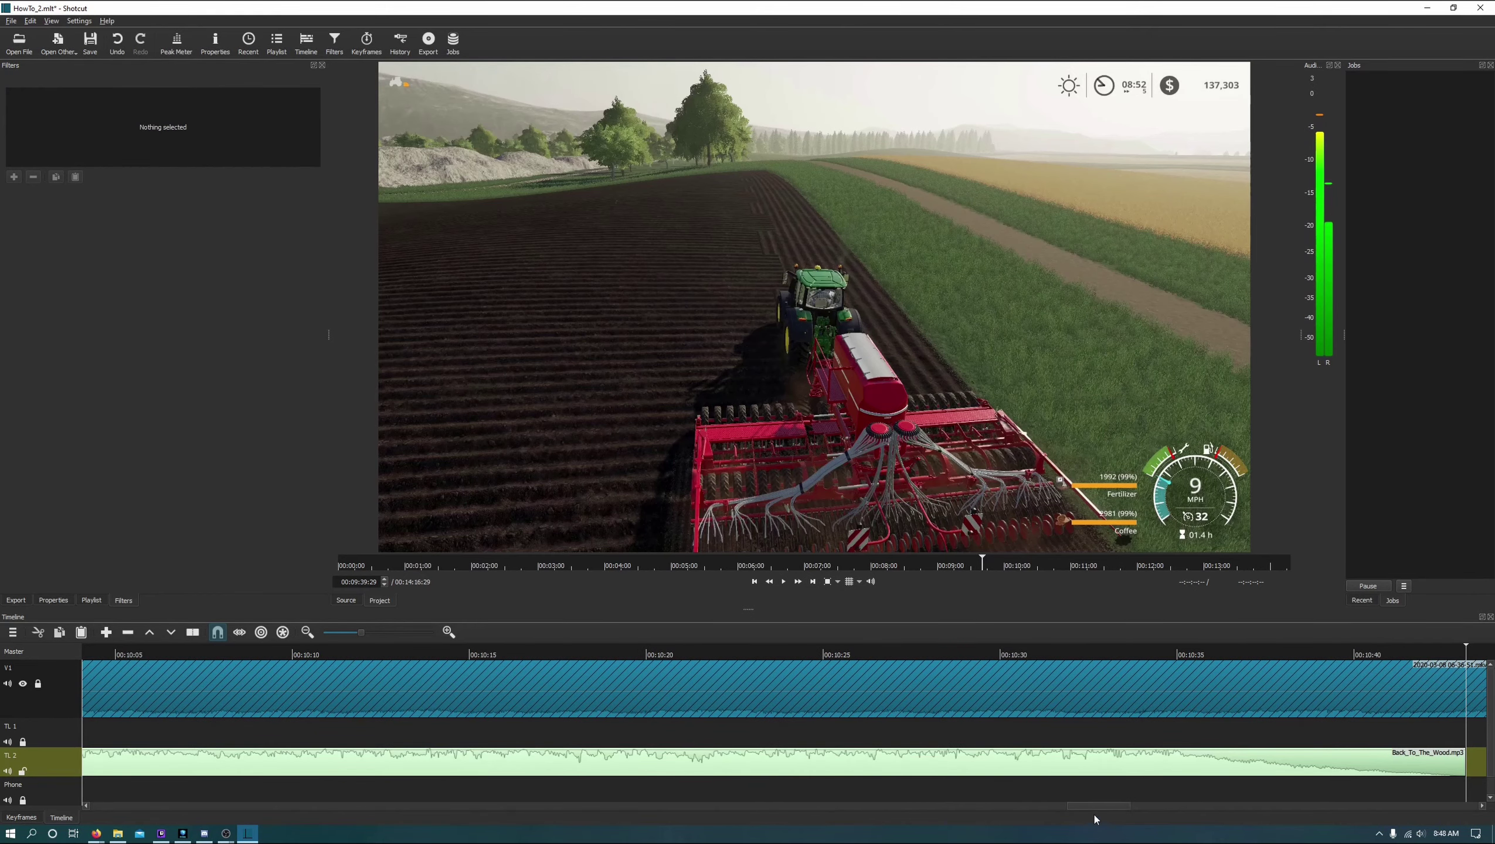
{"action": "left_click_drag", "start_coordinate": [1089, 808], "coordinate": [1112, 809]}
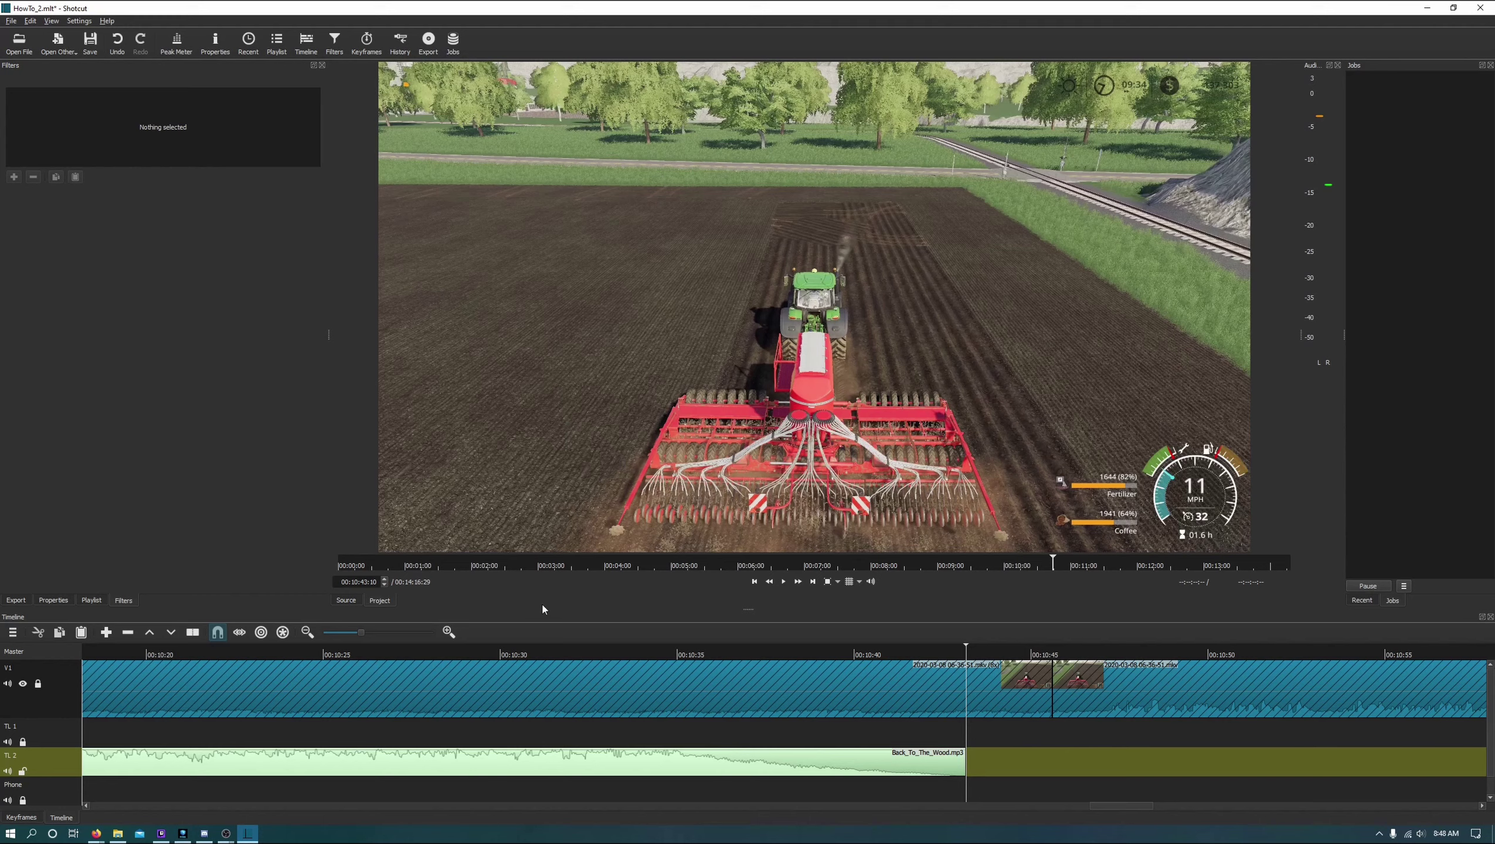
{"action": "left_click", "coordinate": [784, 582]}
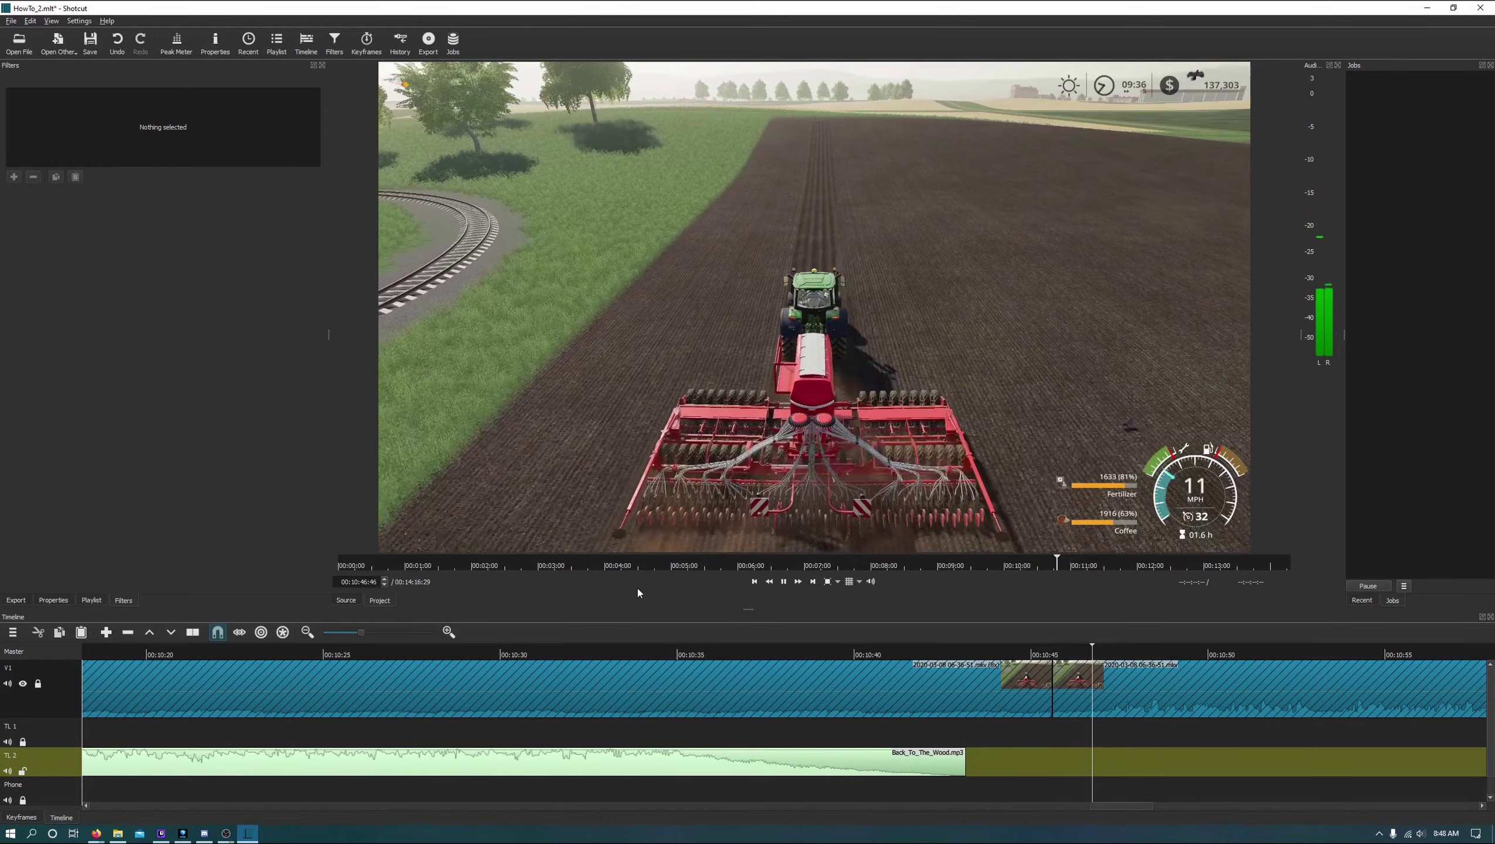
{"action": "left_click", "coordinate": [786, 581]}
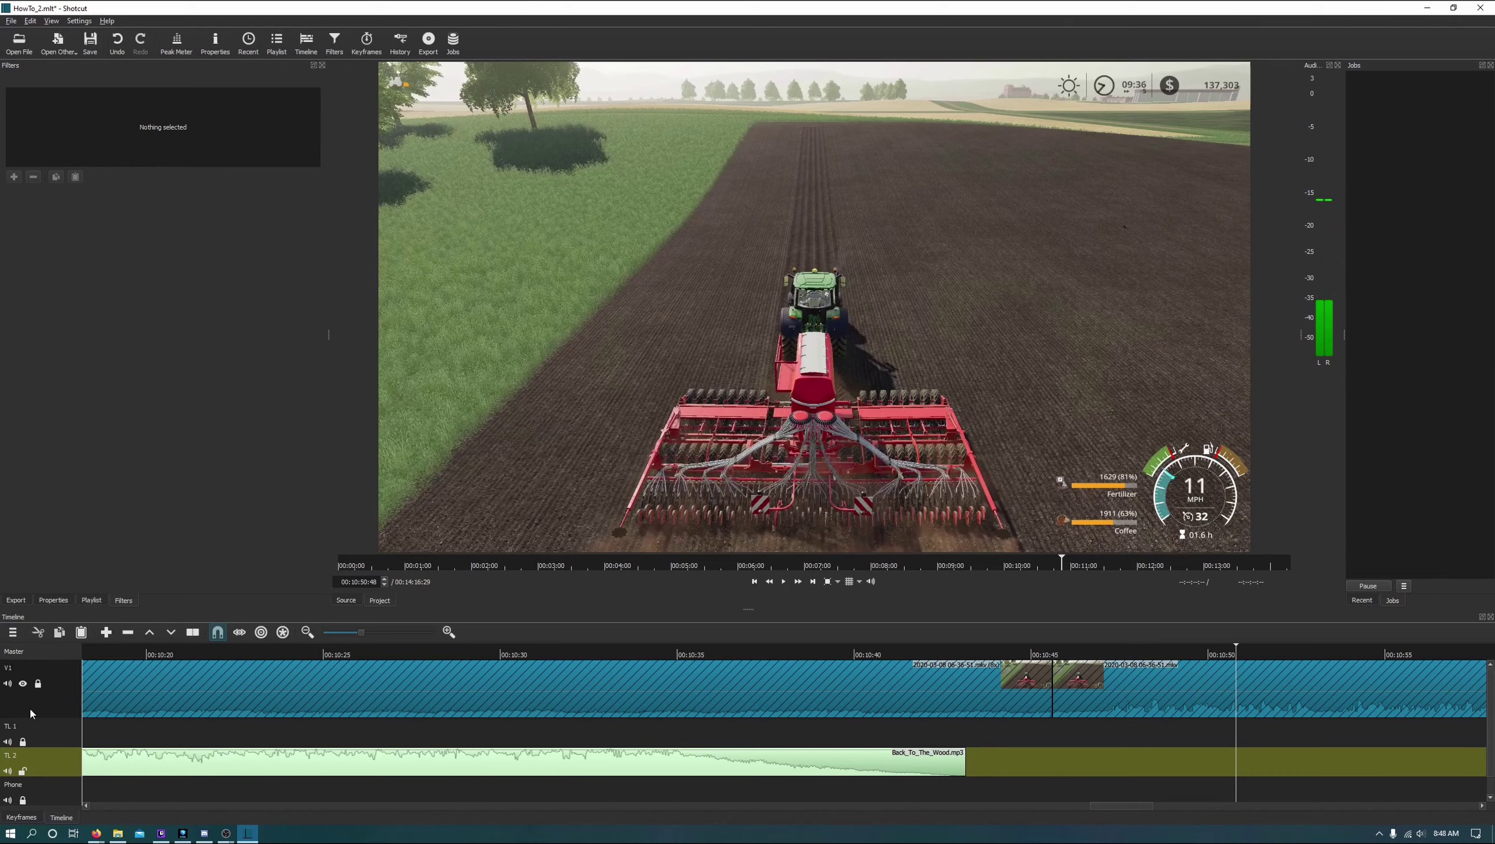
Lock the TL 2 track and unlock the Phone track
{"action": "left_click", "coordinate": [24, 772]}
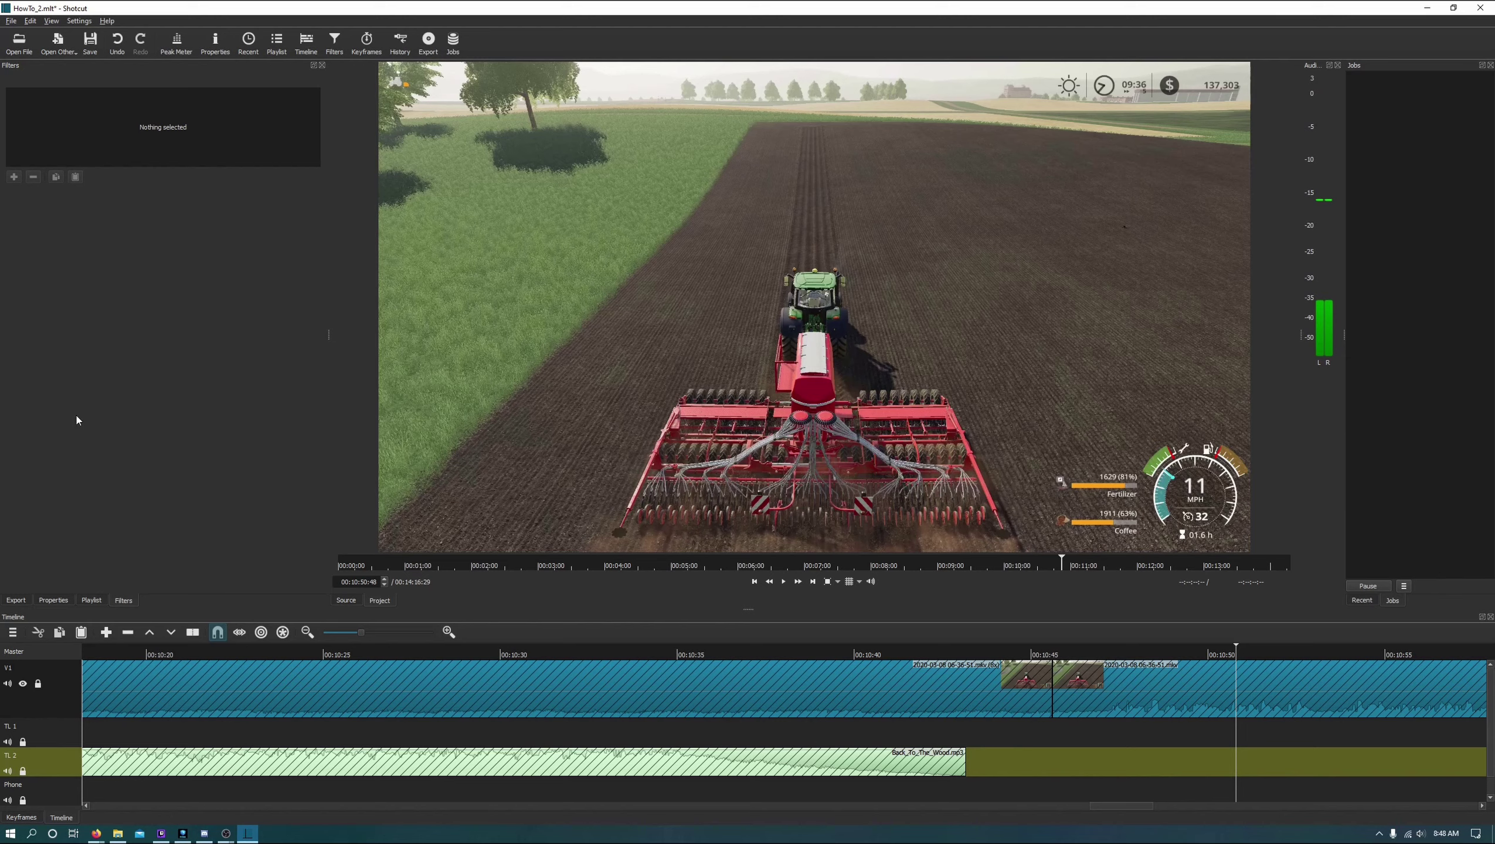
{"action": "left_click", "coordinate": [22, 800]}
Find the spot for the phone sound by playing the project from 00:12:35:02 and pausing at 00:12:44:03
{"action": "left_click_drag", "start_coordinate": [1137, 808], "coordinate": [1243, 811]}
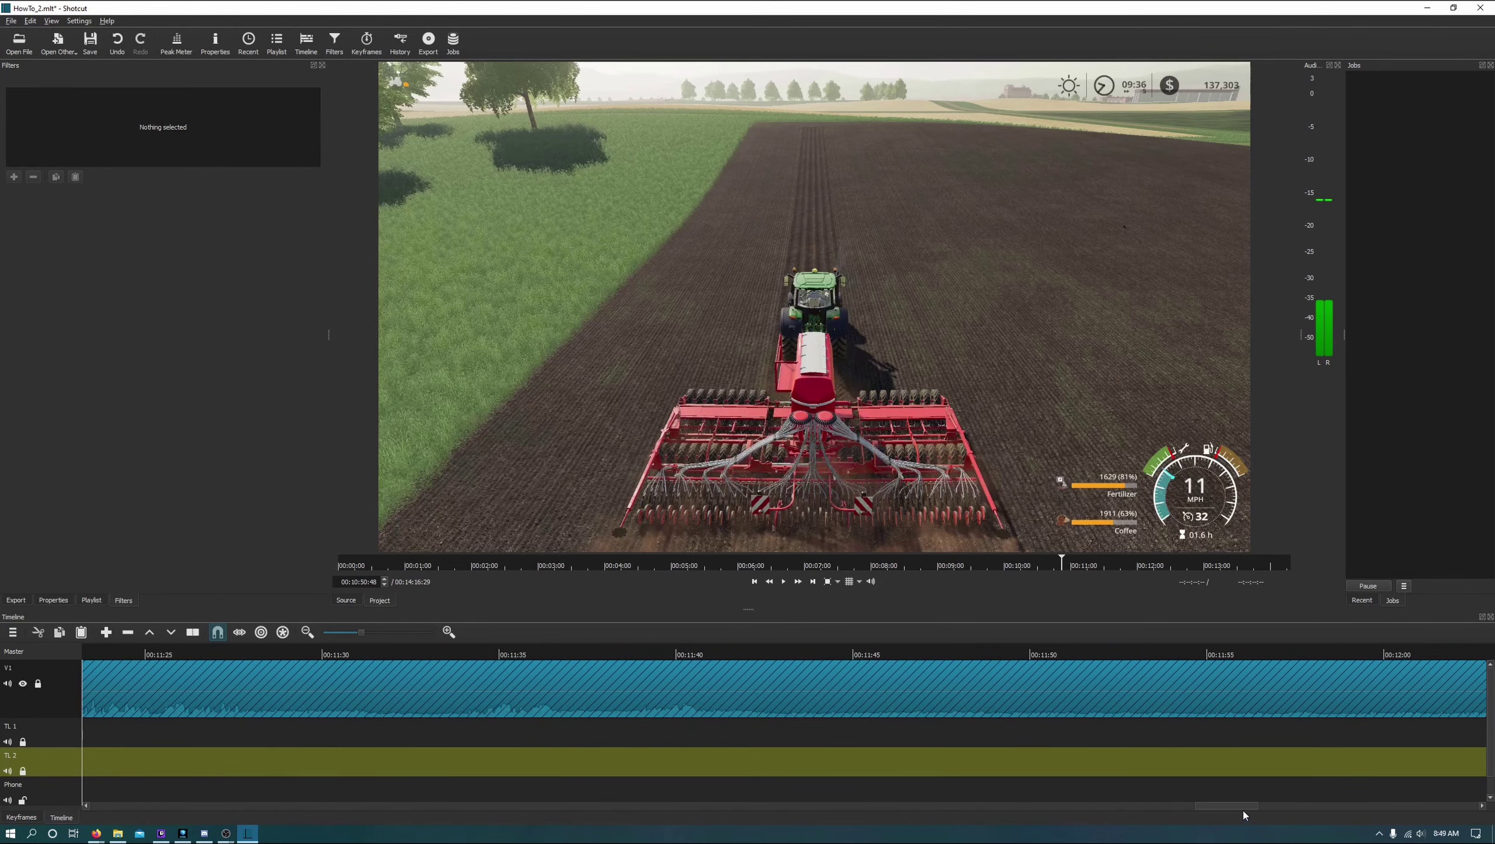
{"action": "left_click", "coordinate": [541, 656]}
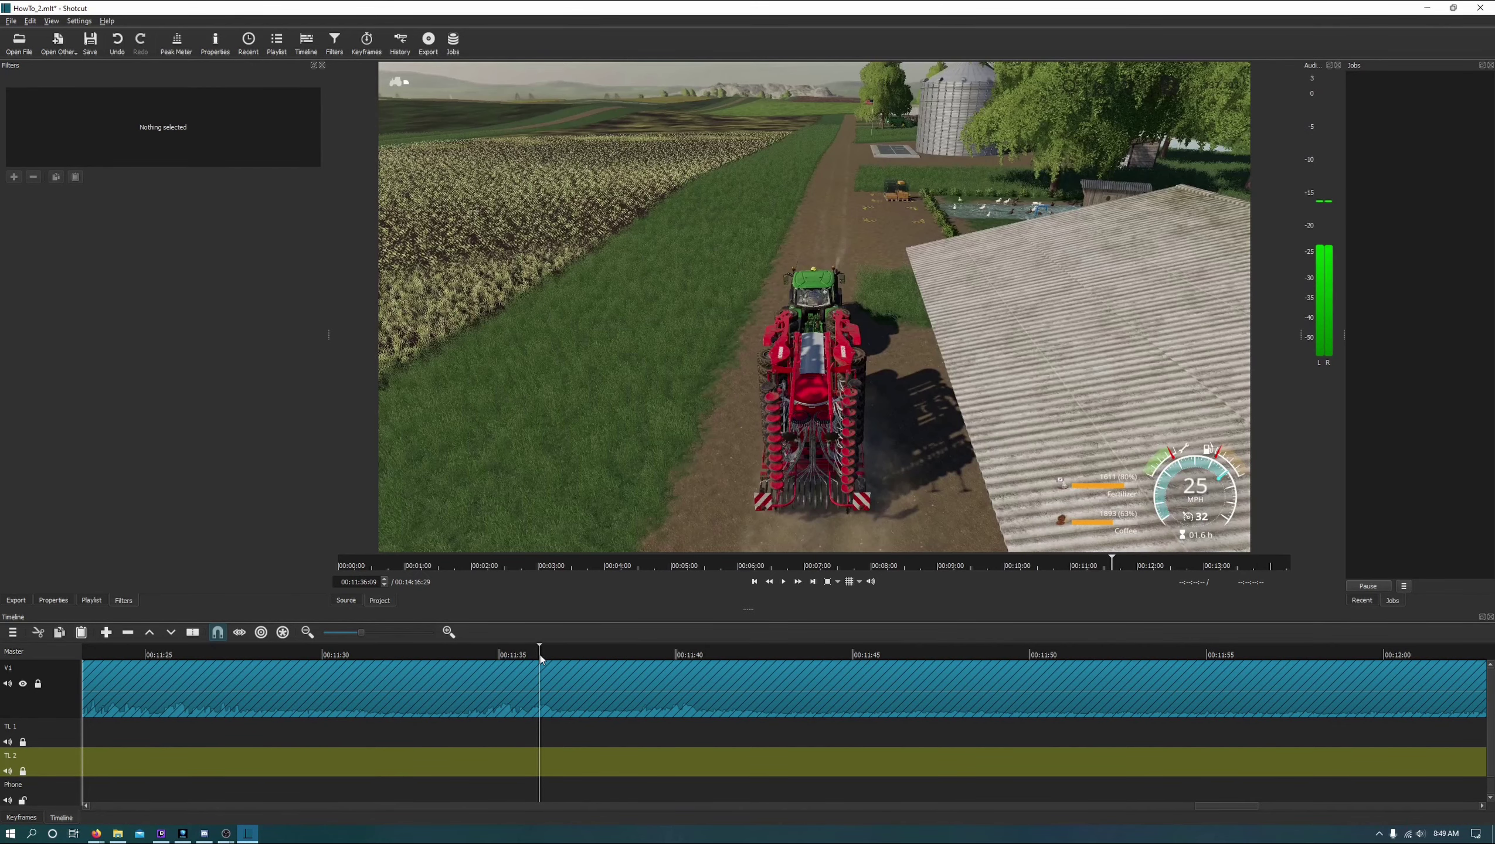
{"action": "left_click", "coordinate": [1133, 656]}
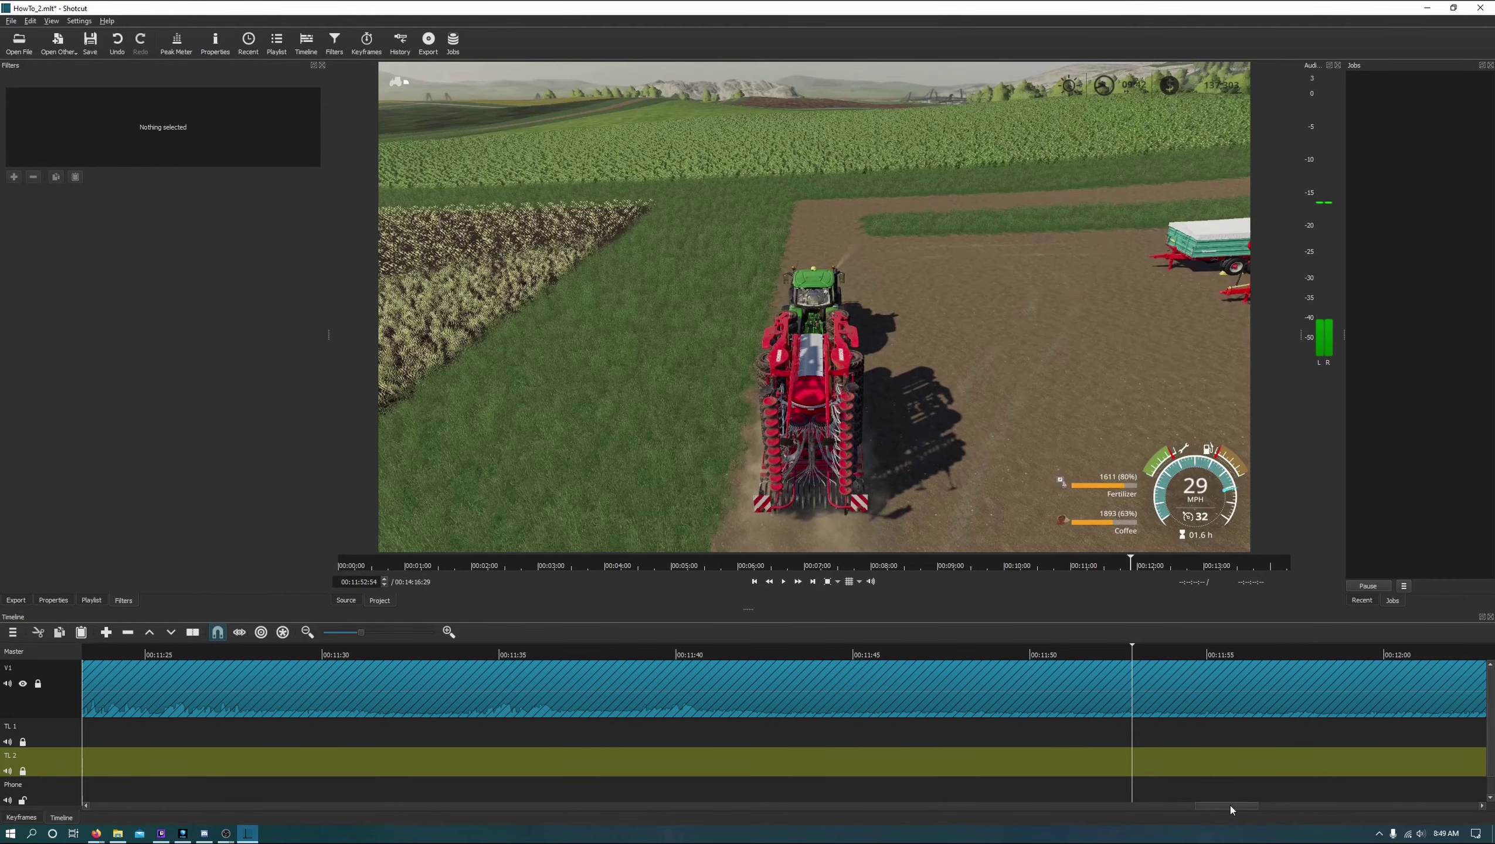
{"action": "left_click_drag", "start_coordinate": [1230, 806], "coordinate": [1305, 805]}
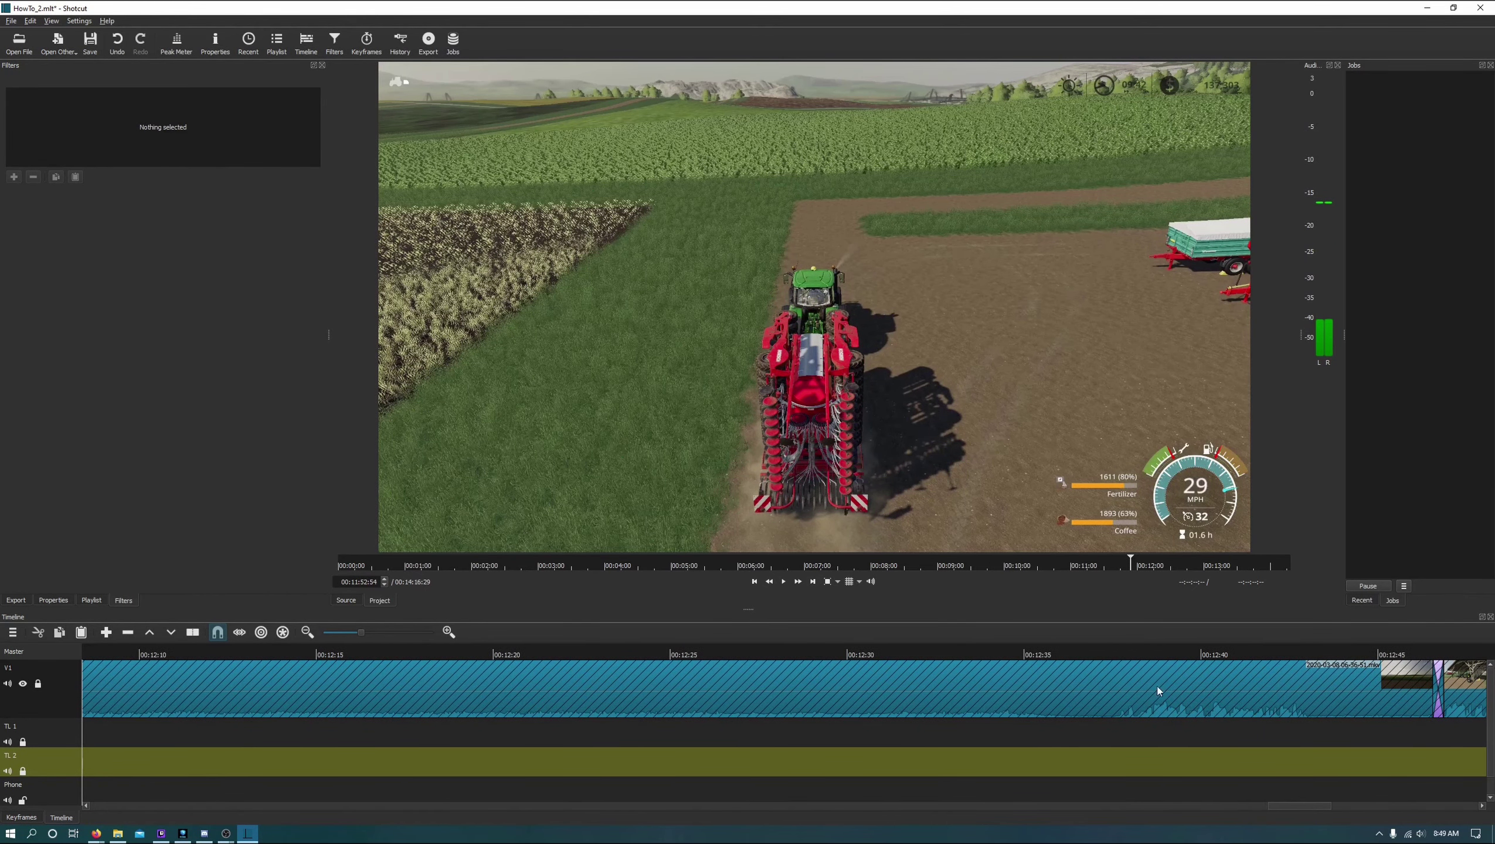
{"action": "left_click", "coordinate": [1024, 652]}
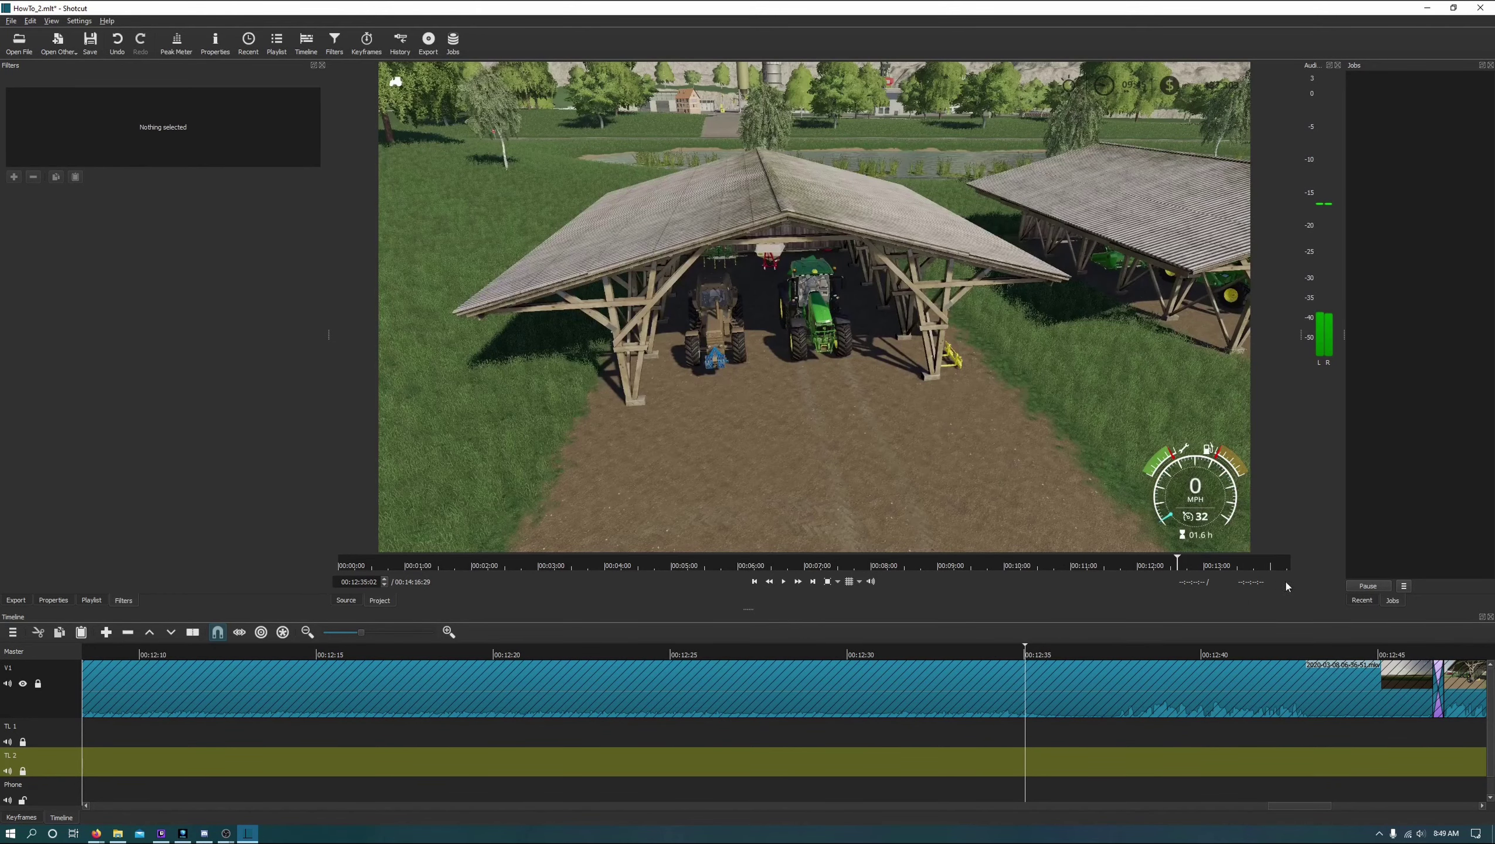
{"action": "left_click", "coordinate": [784, 582]}
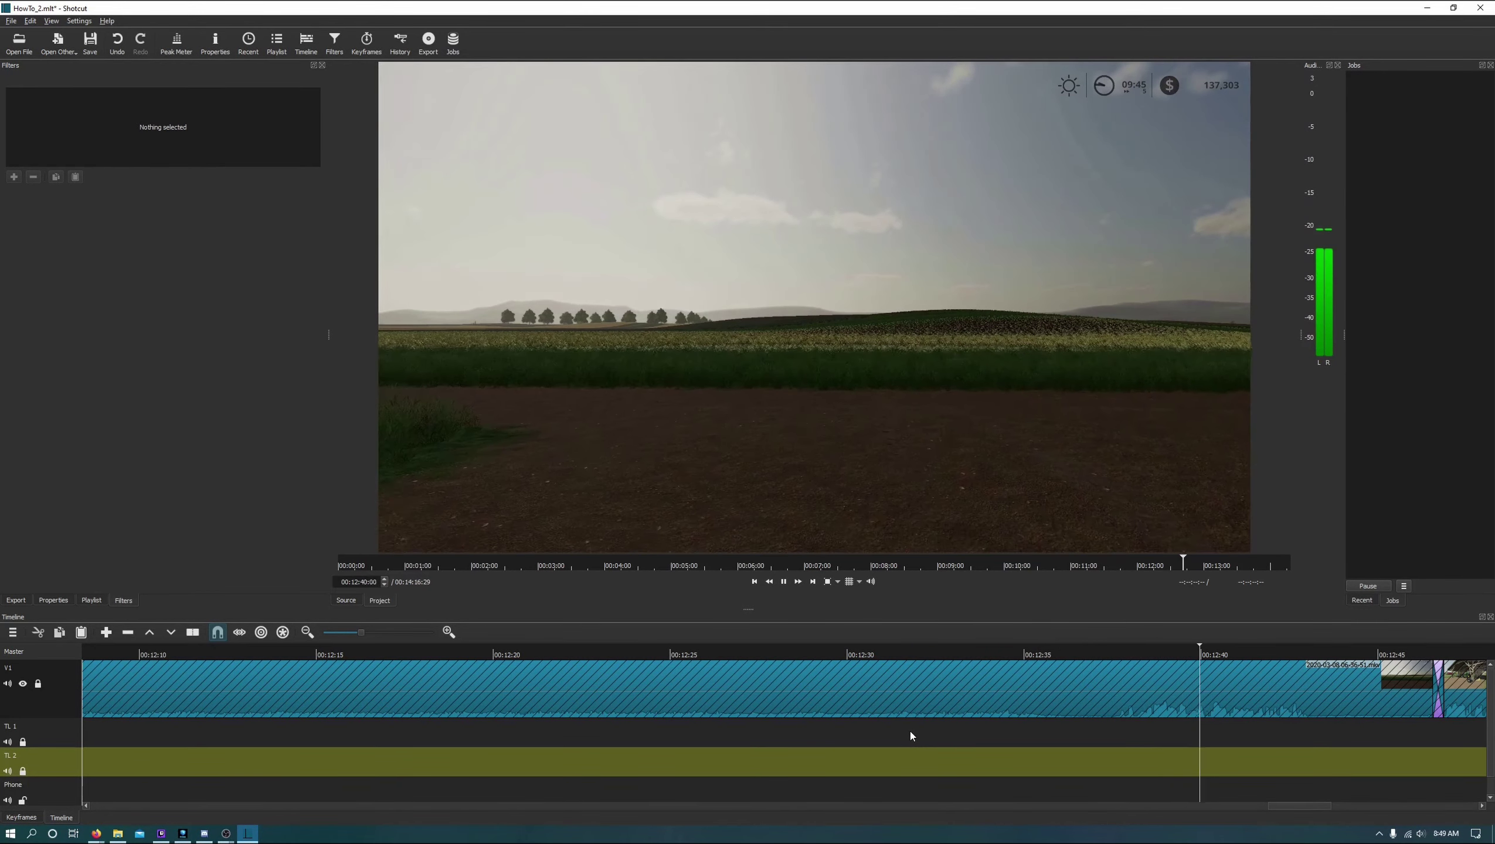
{"action": "left_click", "coordinate": [785, 582]}
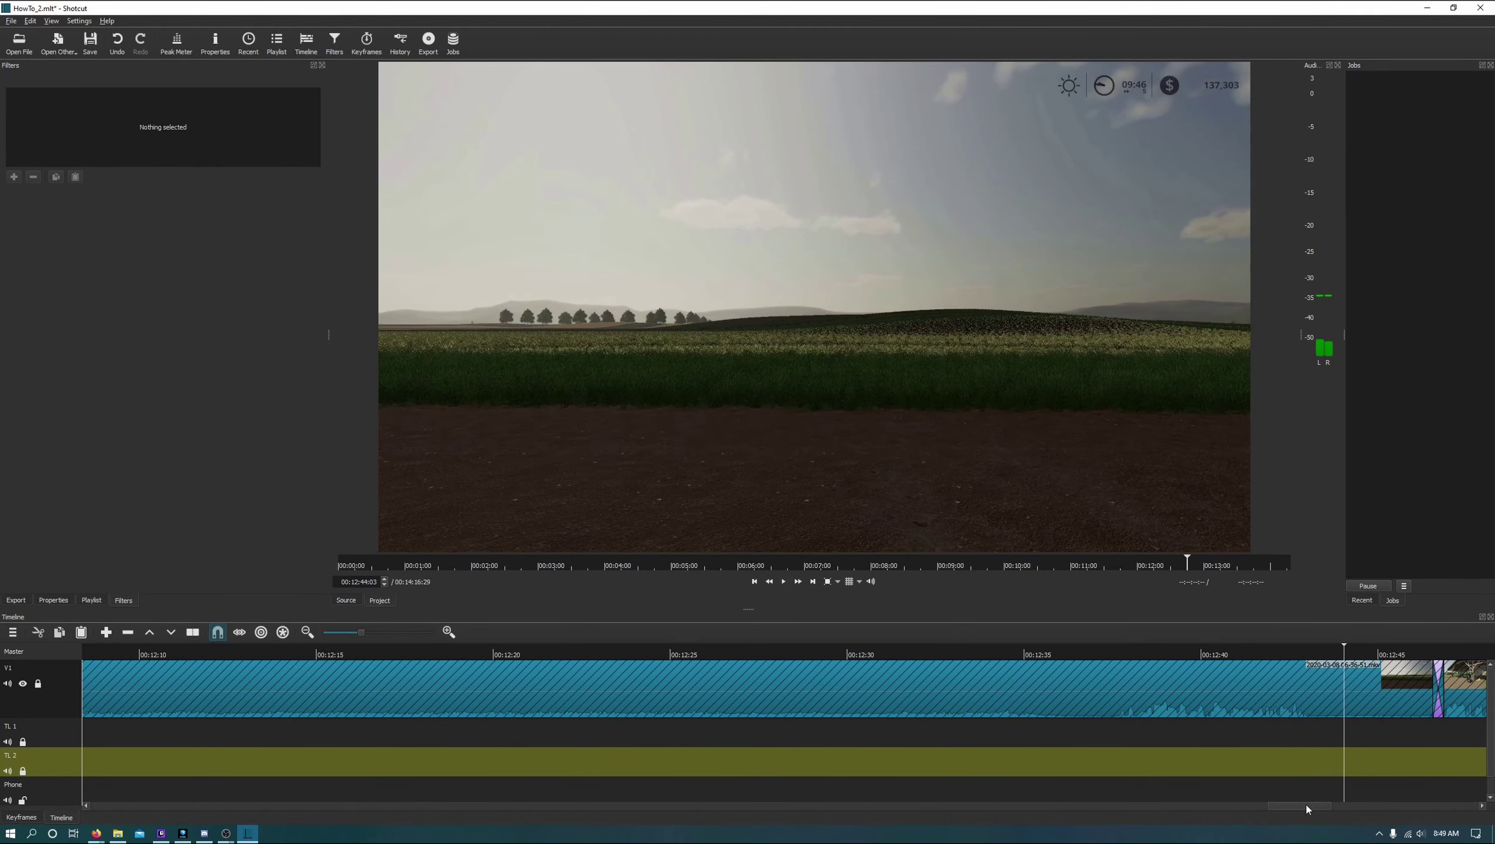
Open Phone_Ringing.mp3, place it on the Phone track at 00:12:44:03, and play the project from there
{"action": "left_click_drag", "start_coordinate": [1306, 805], "coordinate": [1324, 805]}
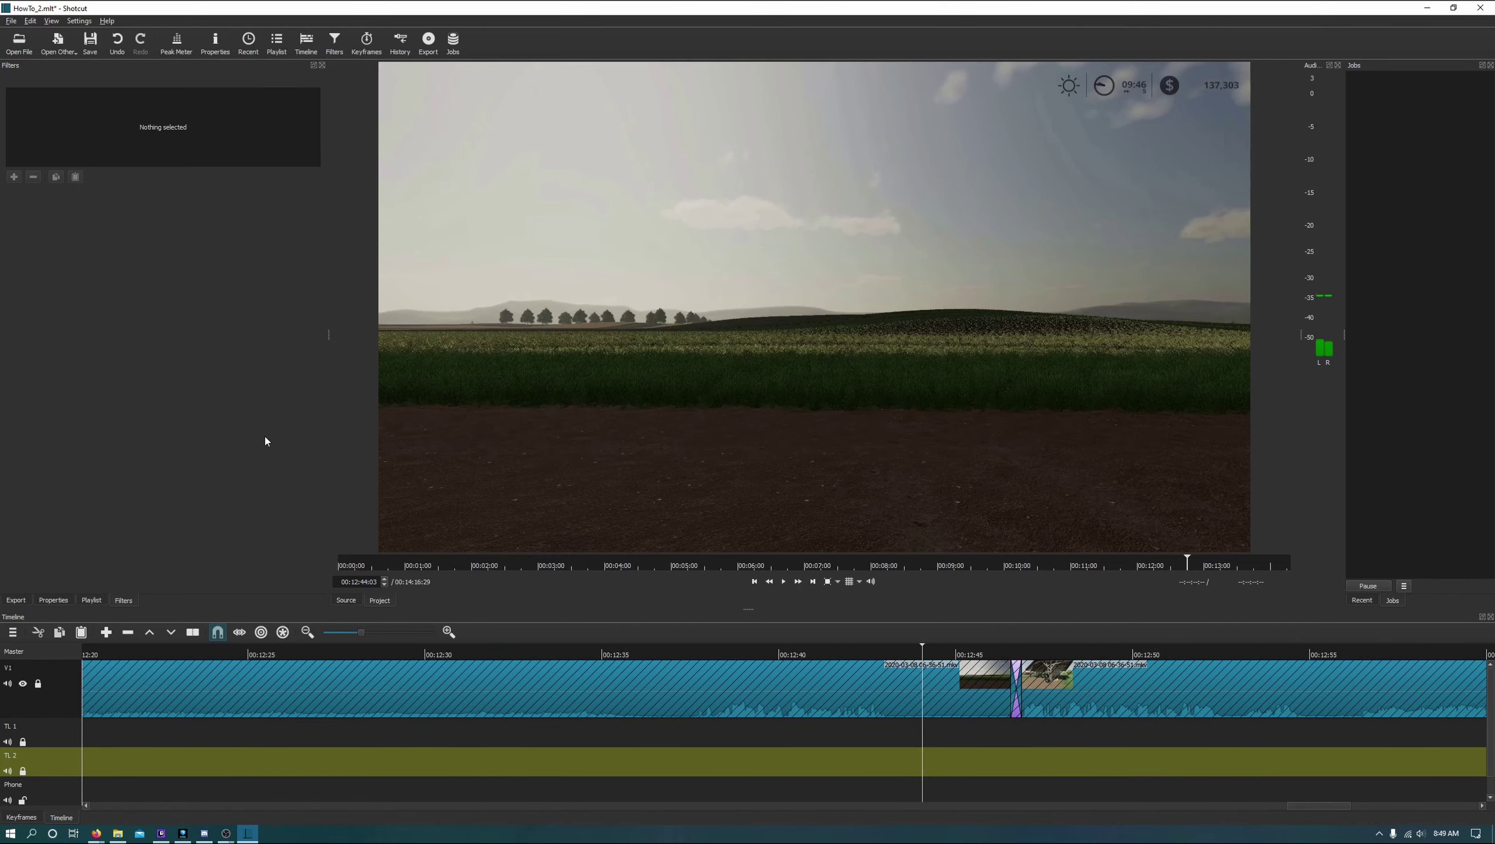
{"action": "left_click", "coordinate": [17, 44]}
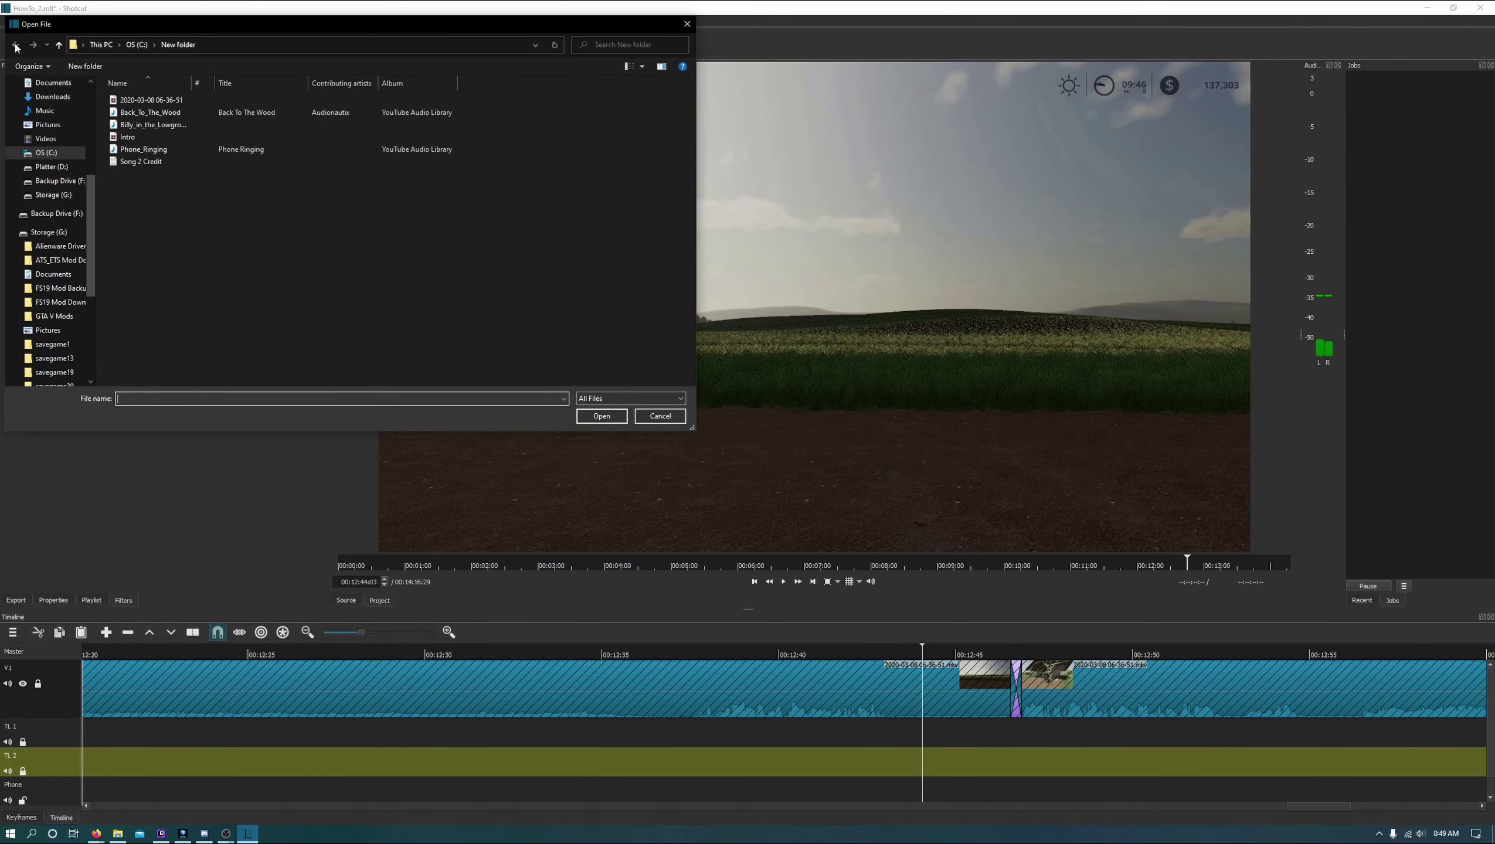
{"action": "double_click", "coordinate": [153, 150]}
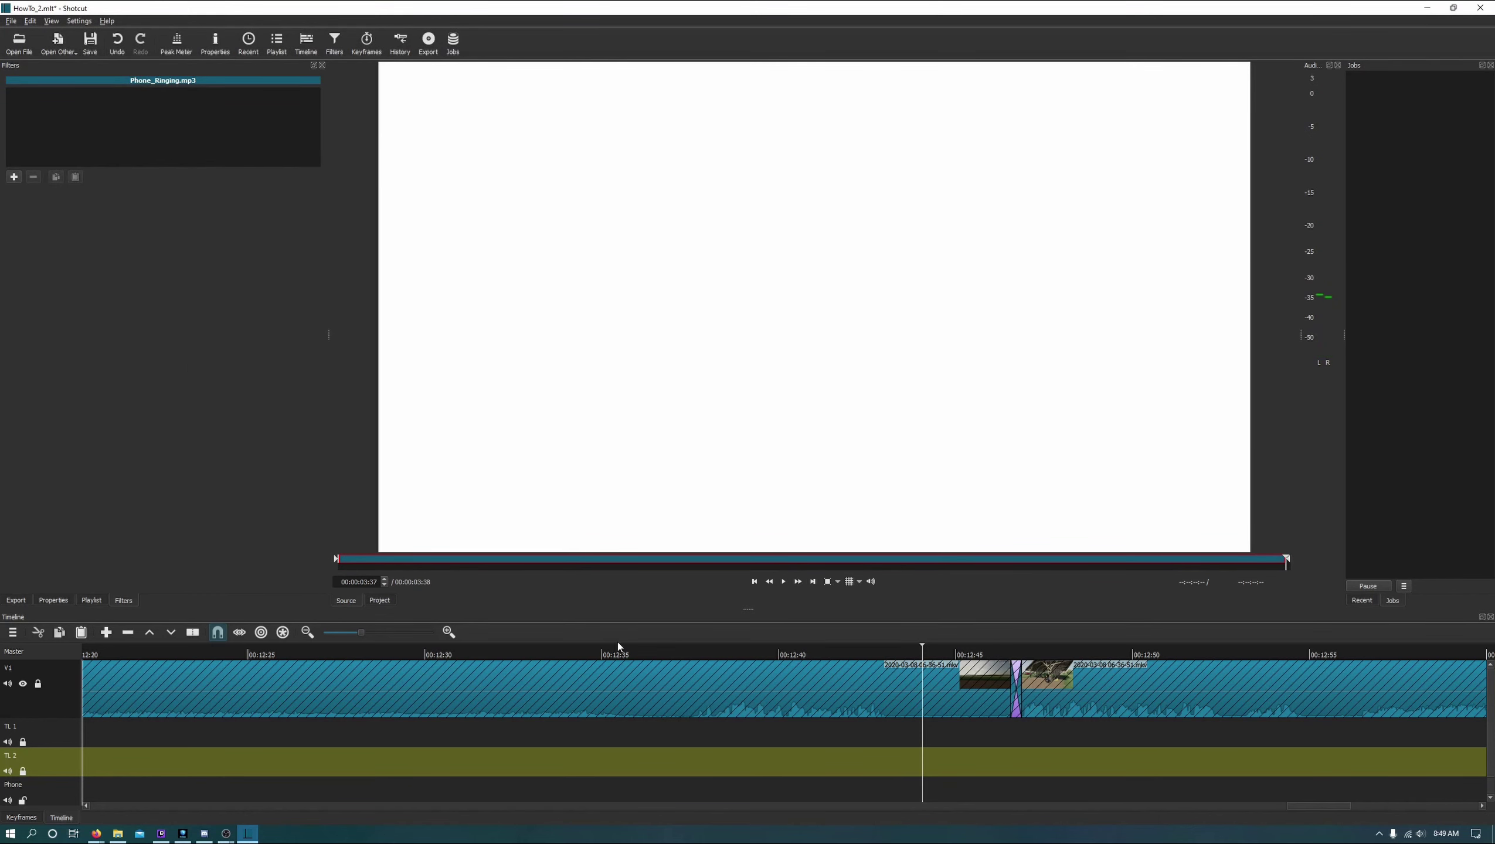
{"action": "left_click_drag", "start_coordinate": [724, 333], "coordinate": [925, 765]}
{"action": "left_click_drag", "start_coordinate": [874, 290], "coordinate": [919, 787]}
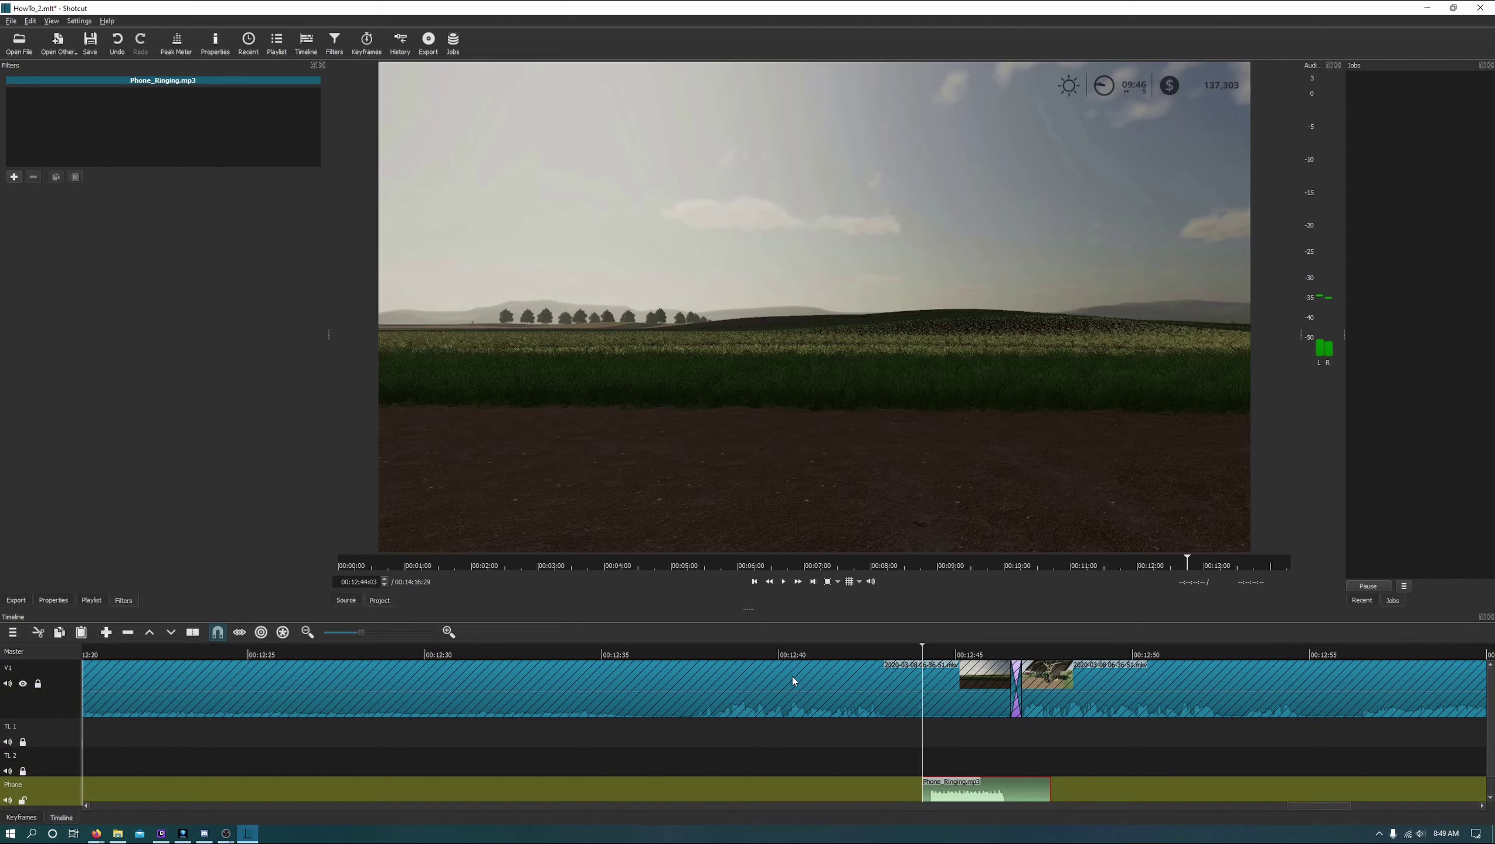
{"action": "left_click", "coordinate": [784, 583]}
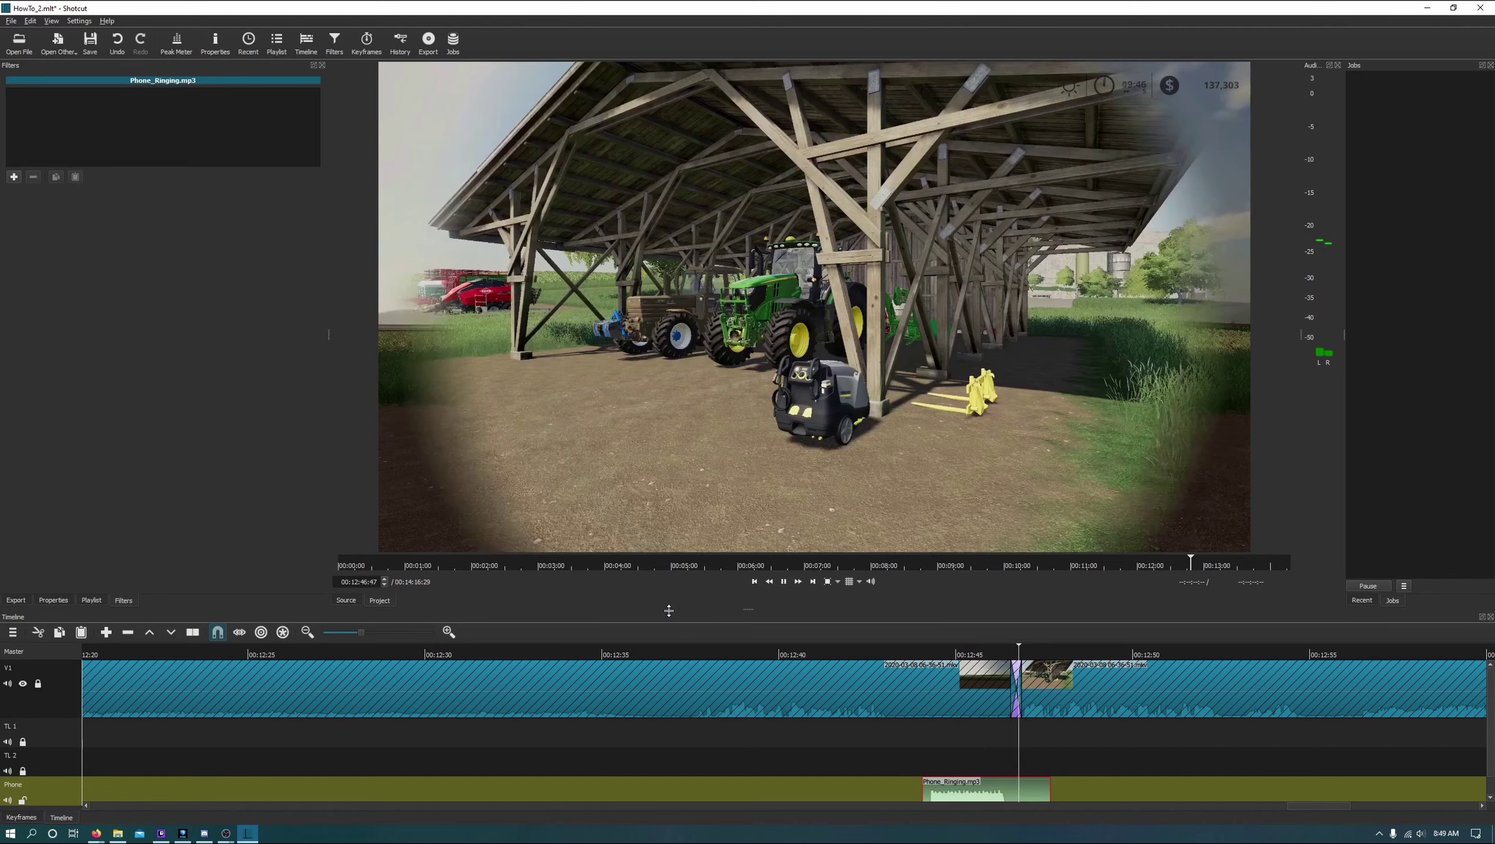
Move the Phone_Ringing.mp3 clip earlier to 00:12:43:24 on the Phone track and play the project from the clip's start
{"action": "left_click", "coordinate": [788, 581]}
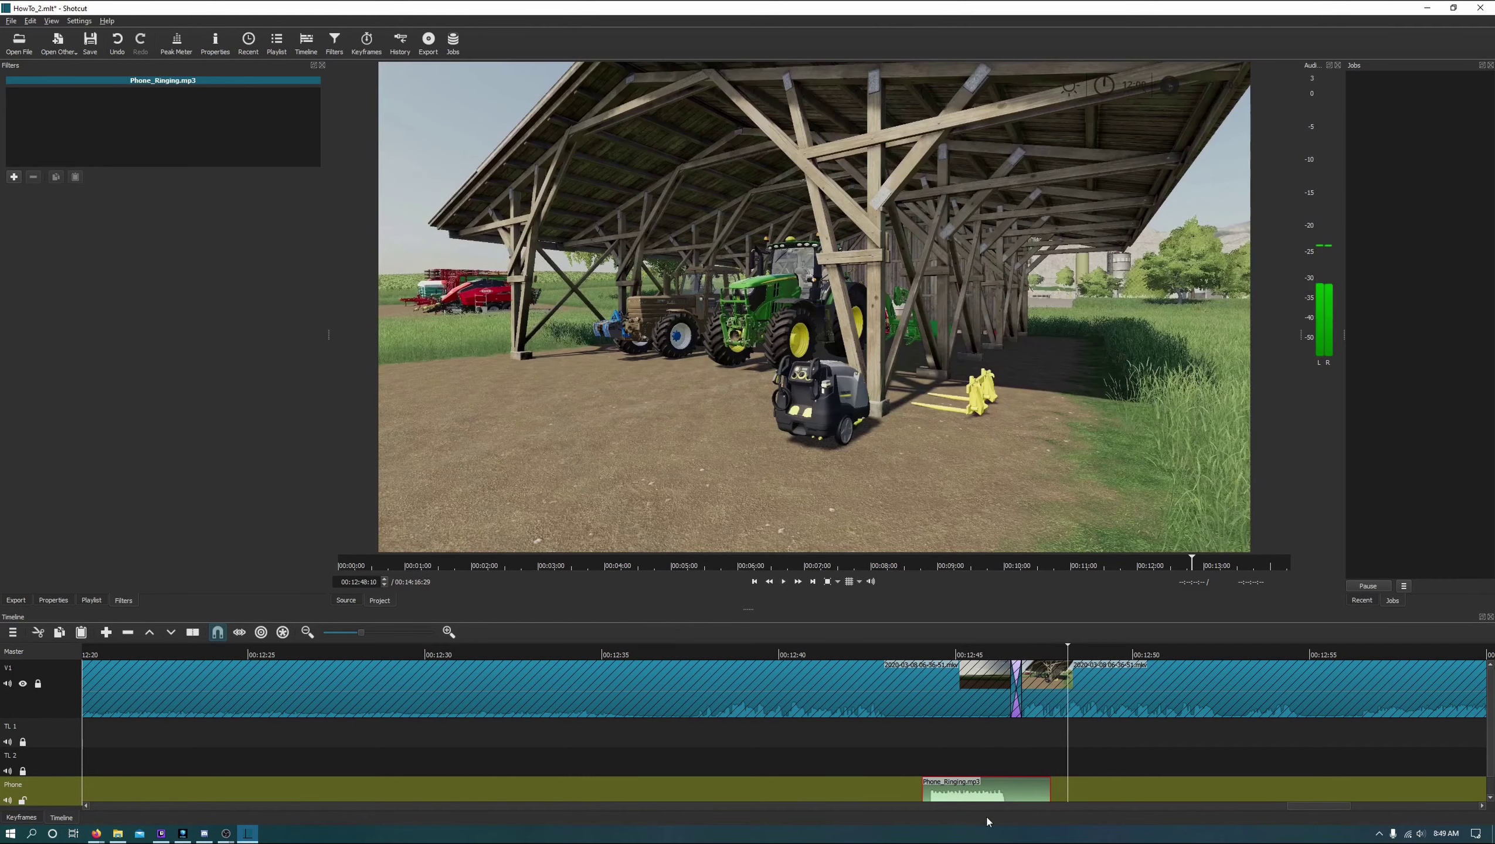
{"action": "left_click_drag", "start_coordinate": [974, 795], "coordinate": [950, 797]}
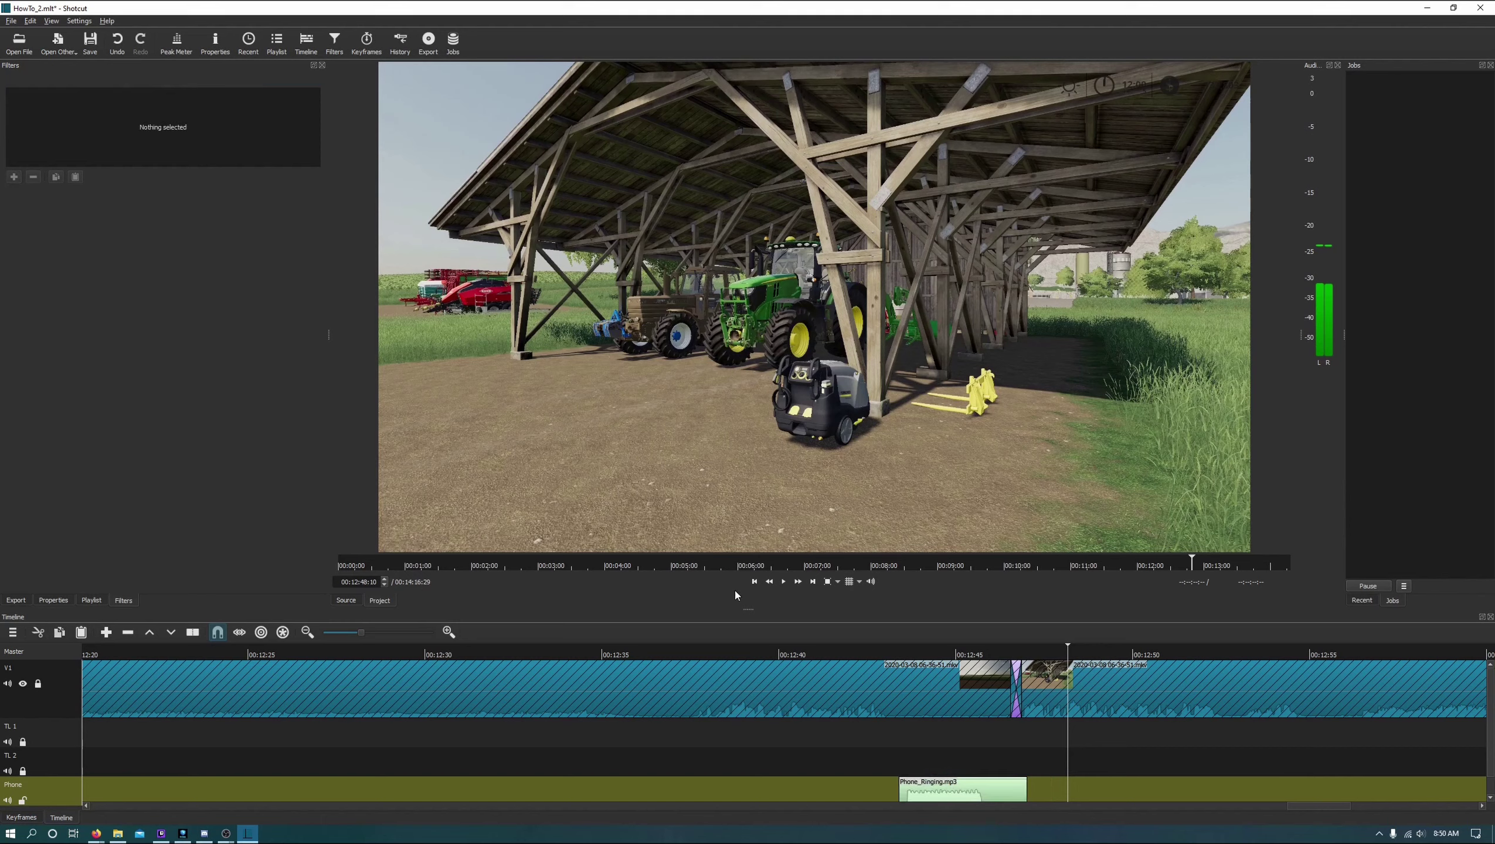
{"action": "left_click", "coordinate": [753, 584]}
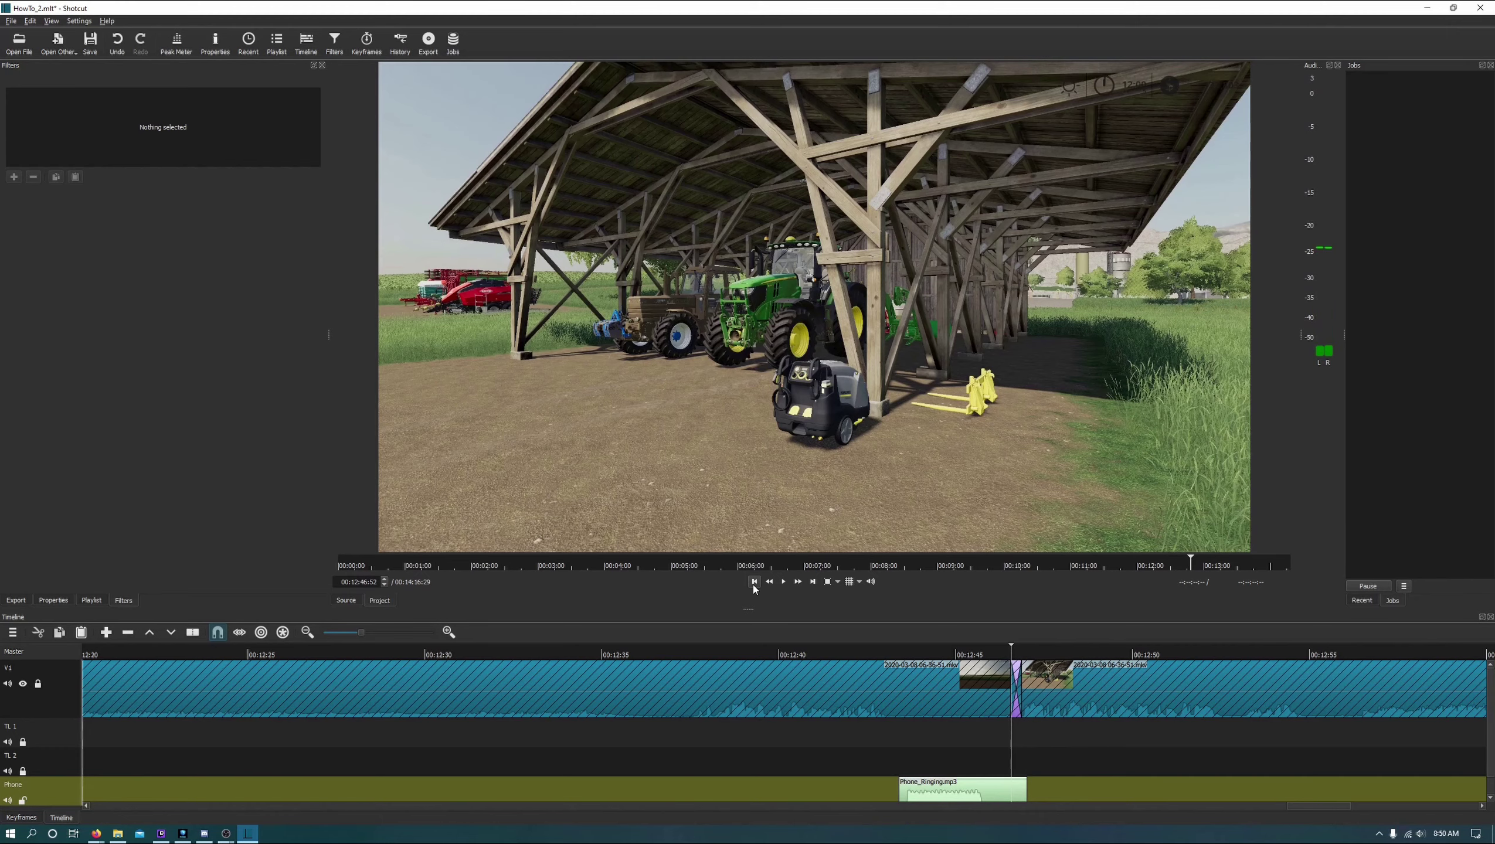
{"action": "left_click", "coordinate": [753, 582]}
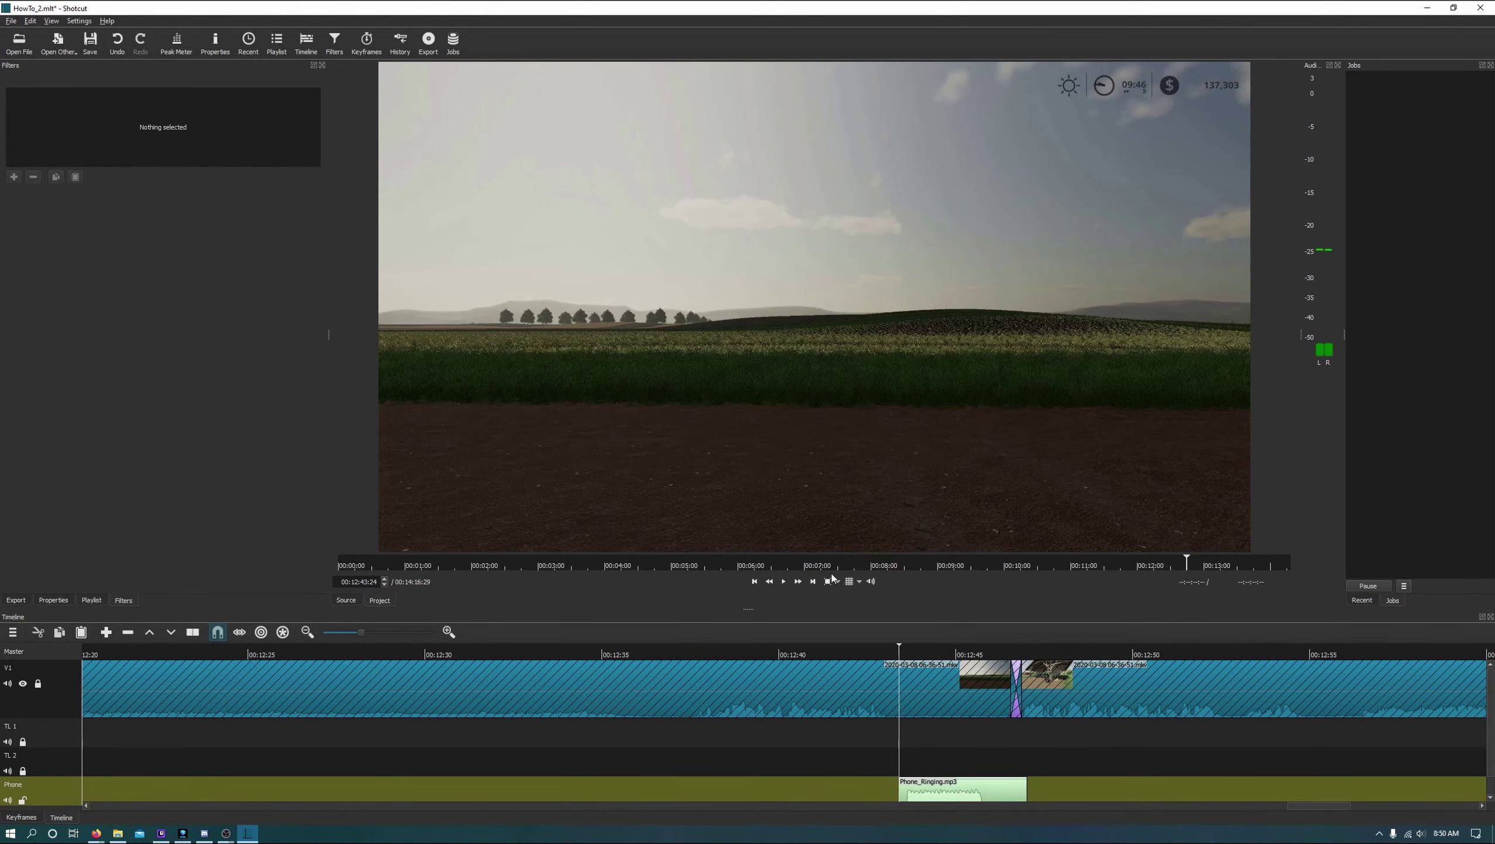
{"action": "left_click", "coordinate": [784, 583]}
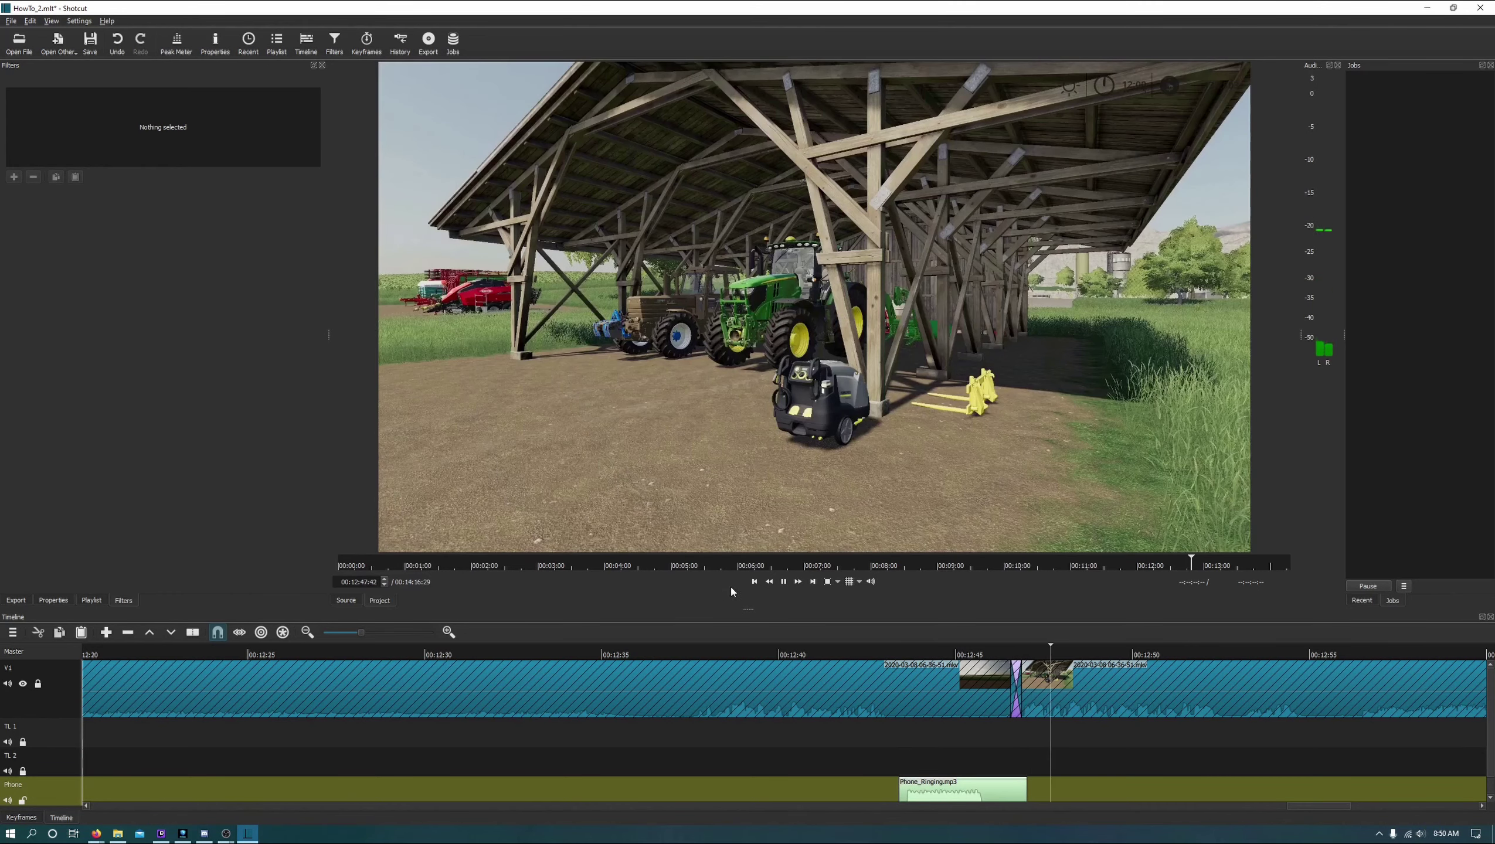
{"action": "left_click", "coordinate": [784, 581]}
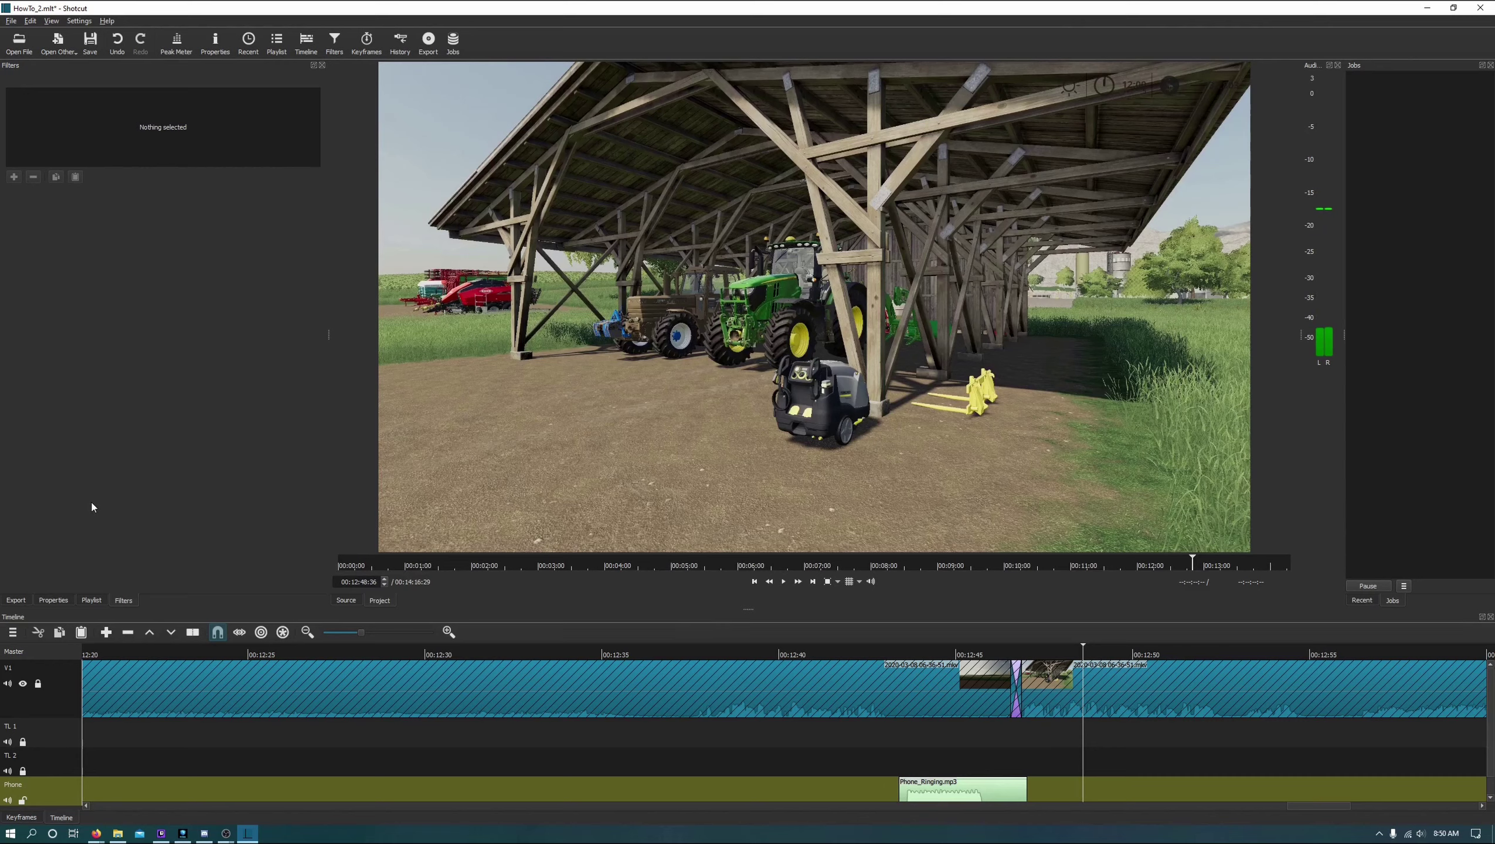
Lock the Phone track and unlock the V1 track
{"action": "left_click", "coordinate": [22, 801]}
{"action": "left_click", "coordinate": [37, 684]}
Add a Fade In Audio filter to the V1 clip that starts at 00:10:45:37
{"action": "left_click_drag", "start_coordinate": [1333, 808], "coordinate": [1324, 808]}
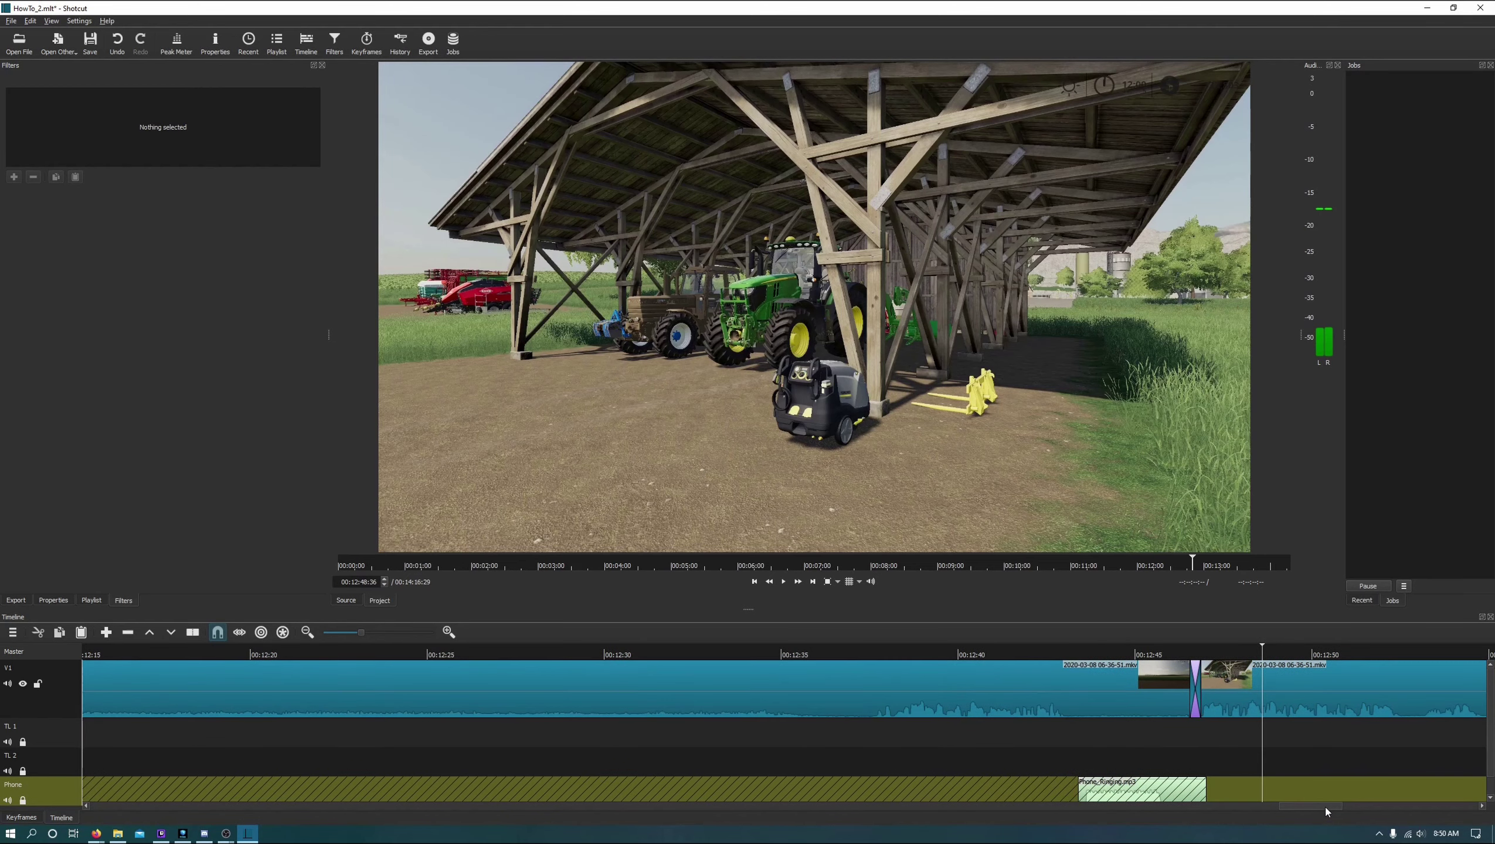
{"action": "left_click", "coordinate": [754, 580]}
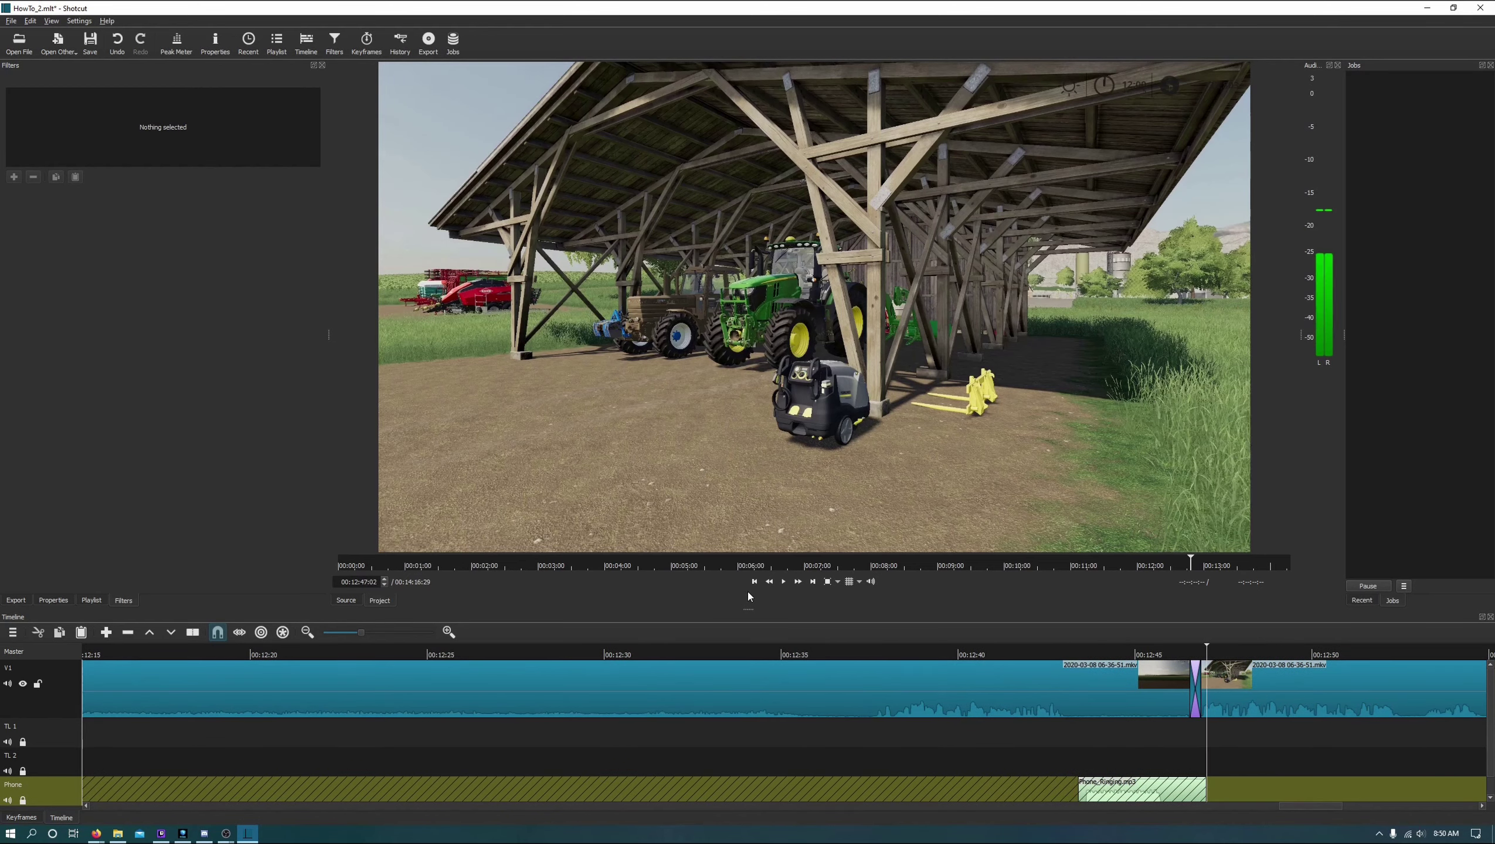
{"action": "left_click", "coordinate": [755, 580]}
{"action": "left_click", "coordinate": [756, 581]}
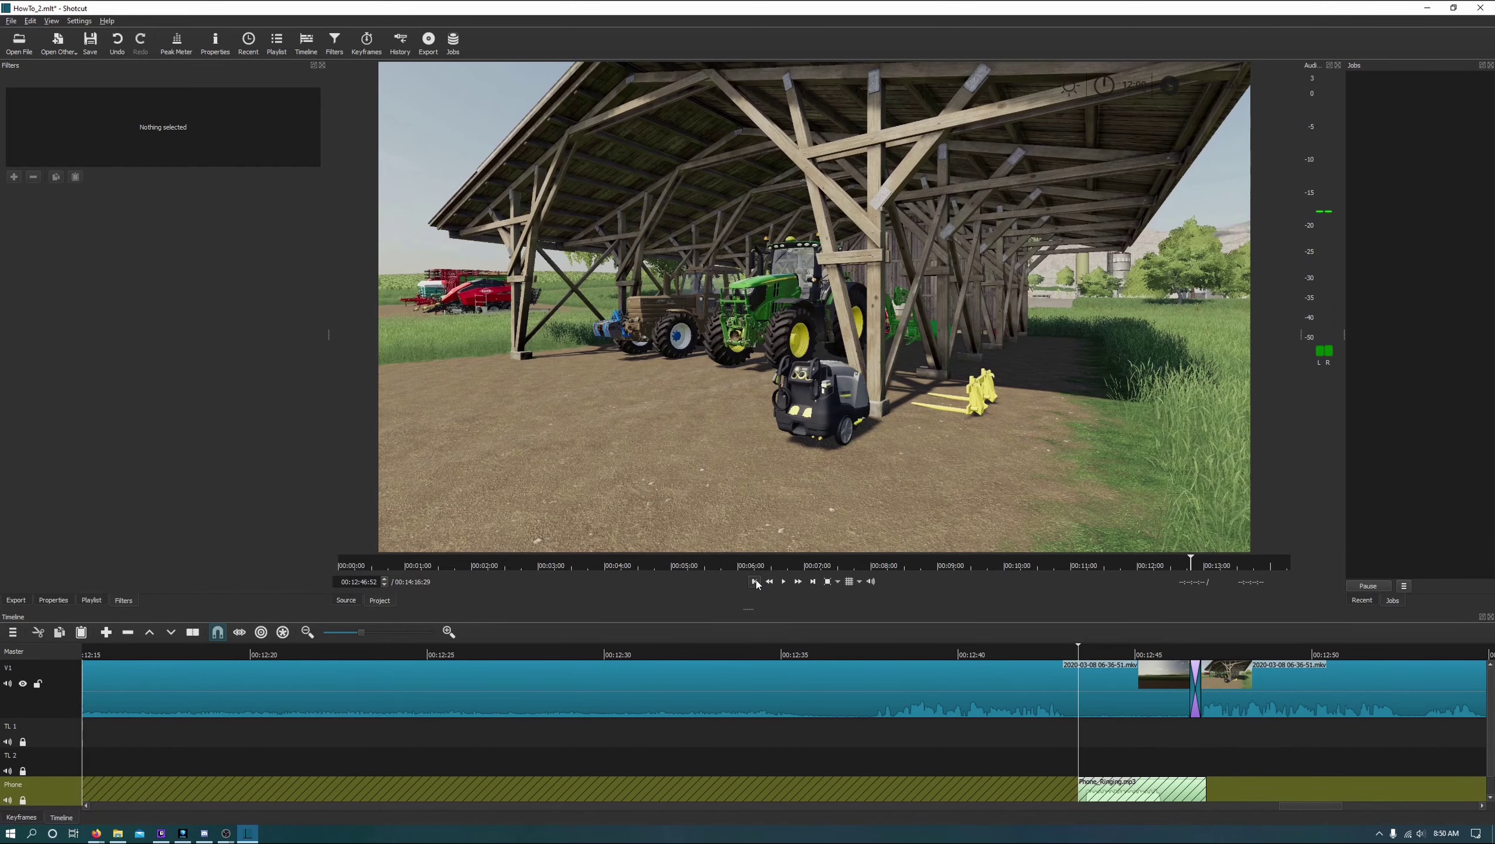
{"action": "left_click", "coordinate": [756, 581]}
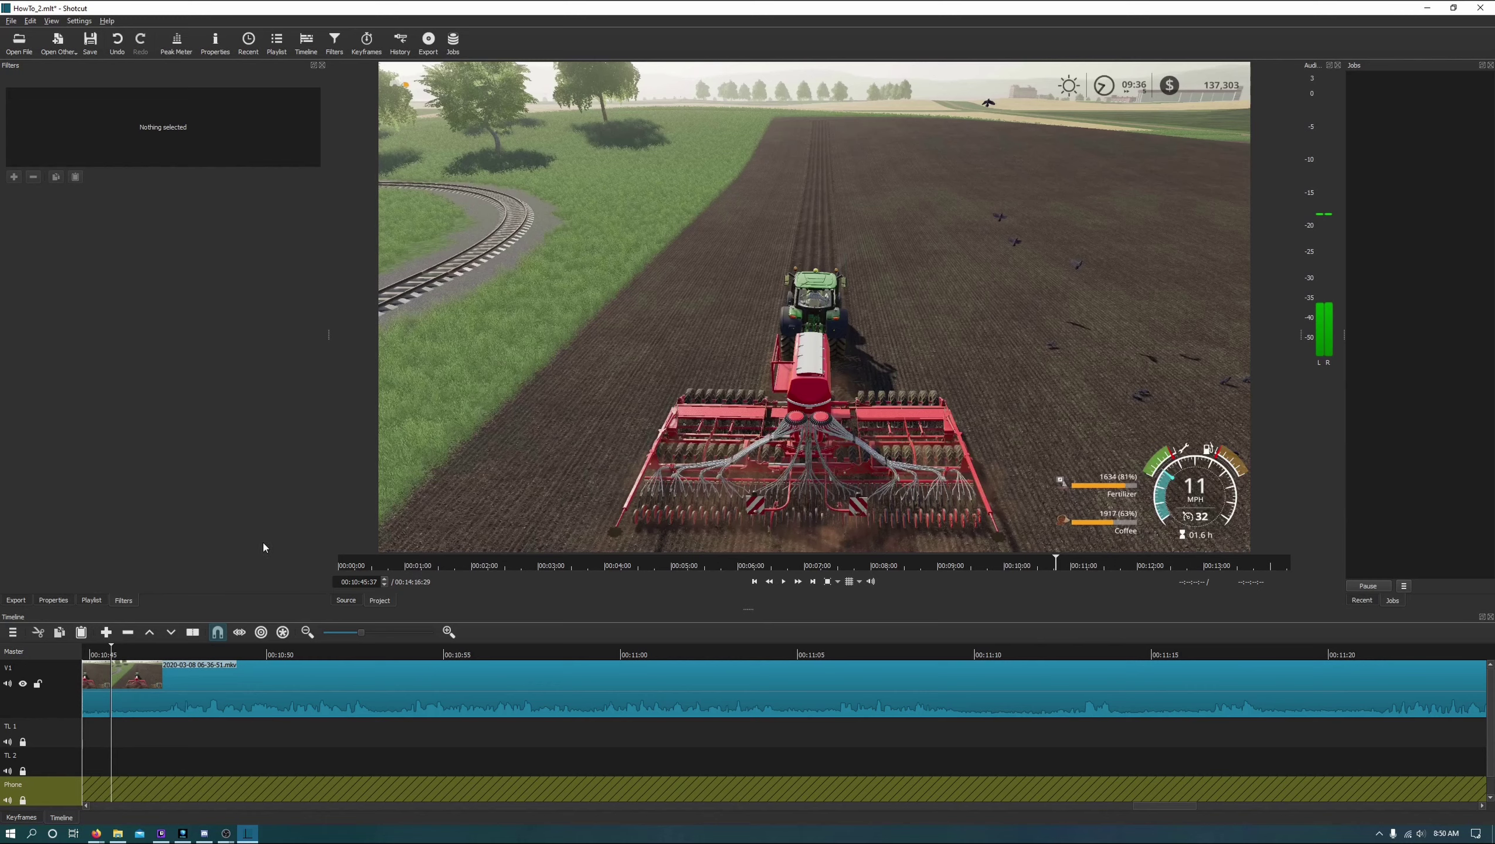
{"action": "left_click", "coordinate": [268, 680]}
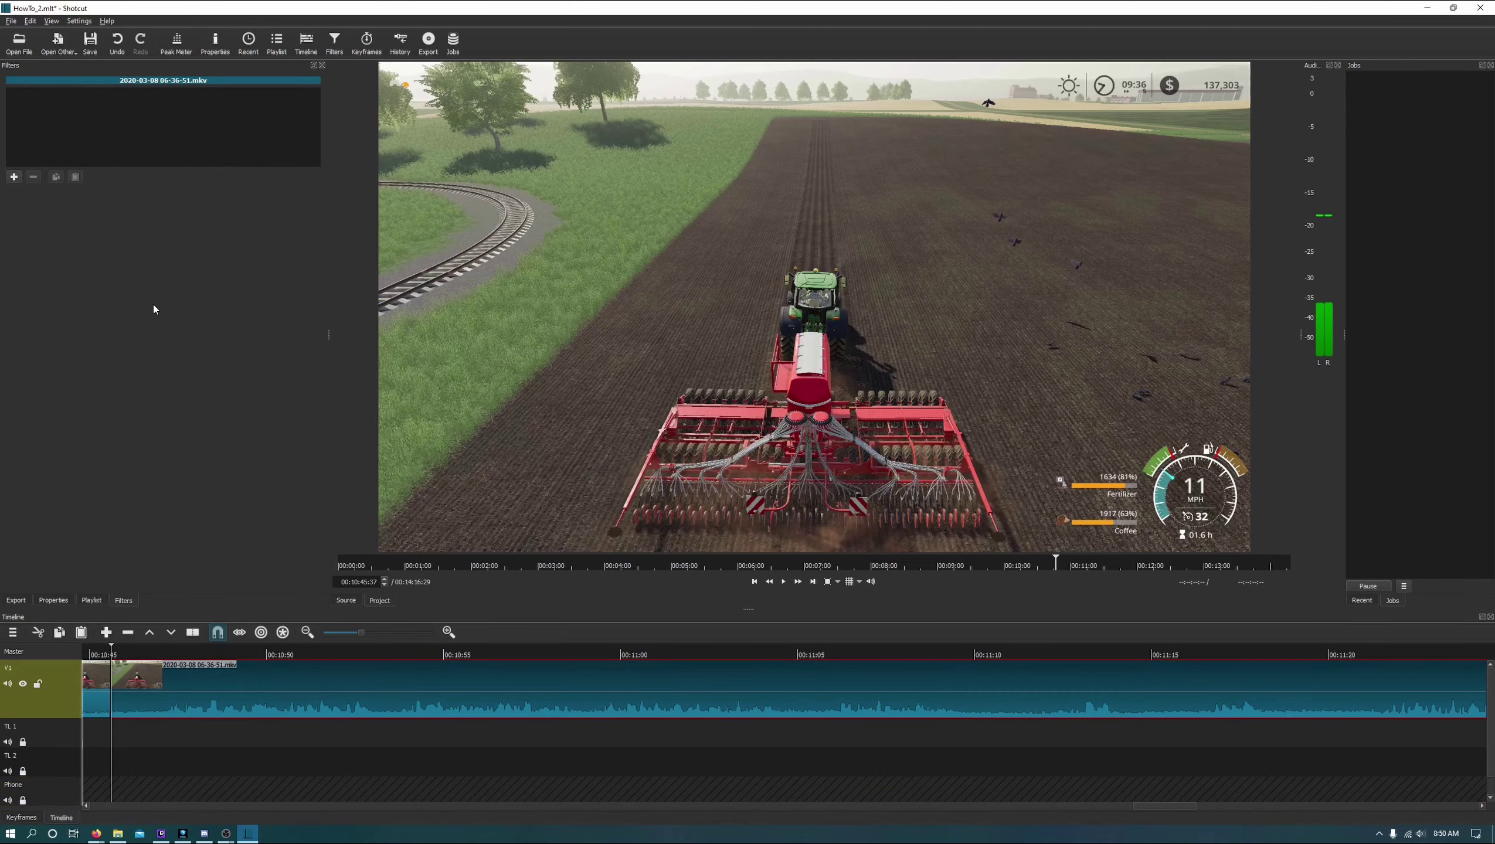
{"action": "left_click", "coordinate": [13, 178]}
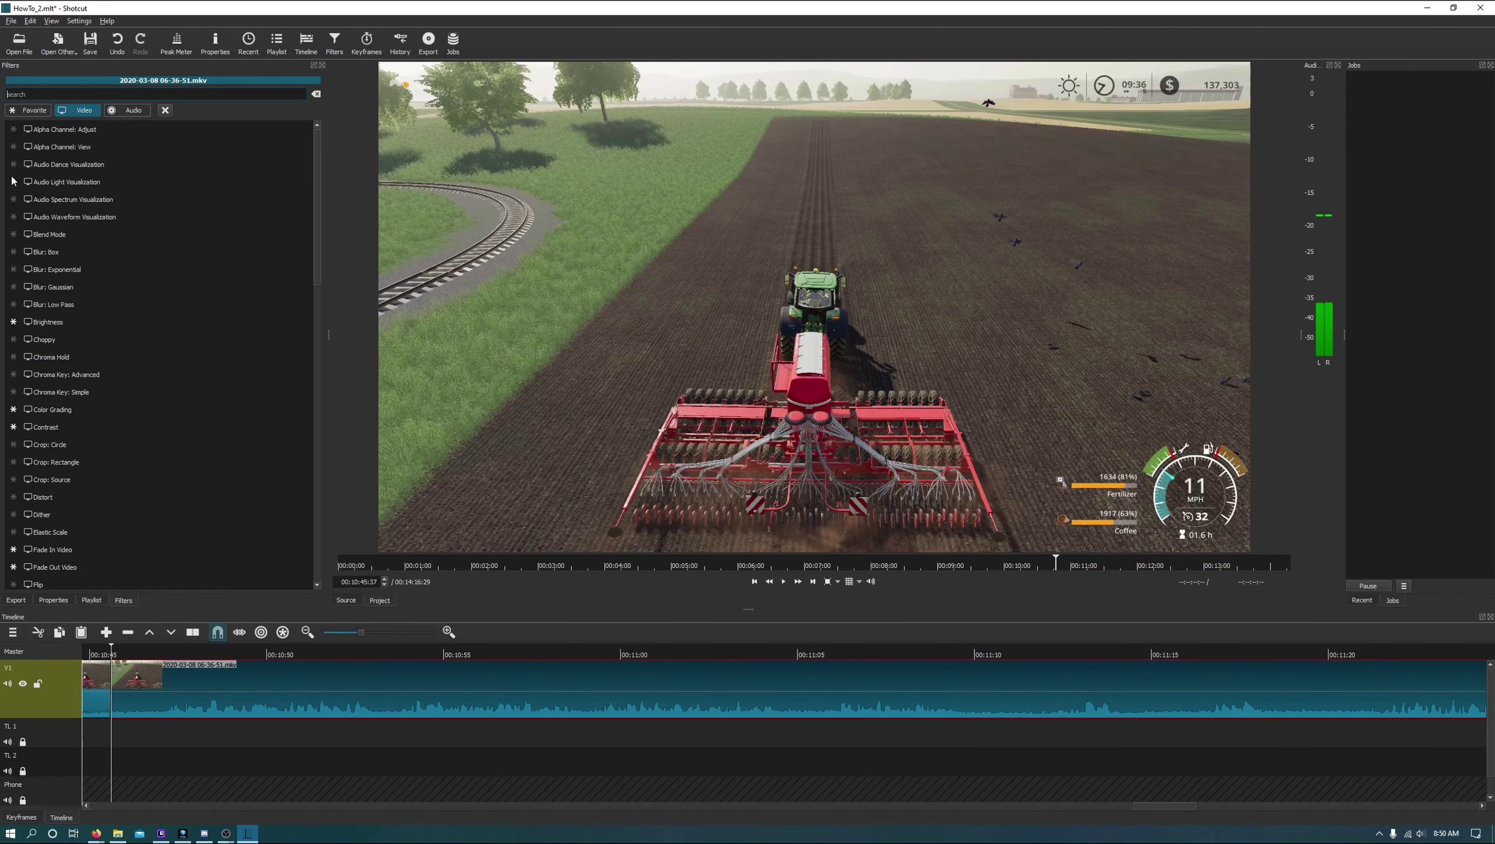
{"action": "left_click", "coordinate": [126, 111]}
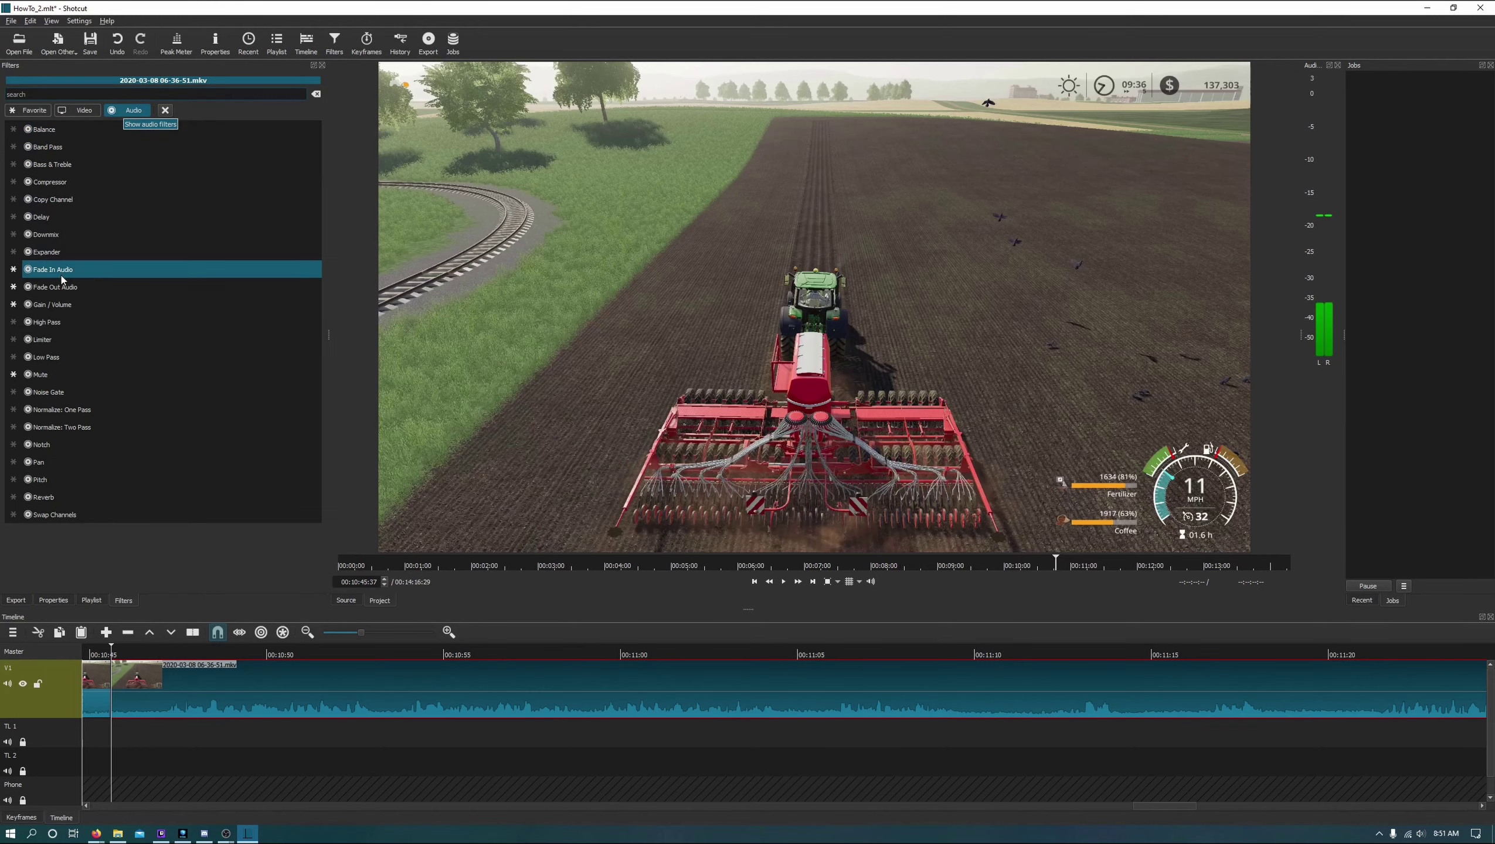
{"action": "left_click", "coordinate": [54, 274]}
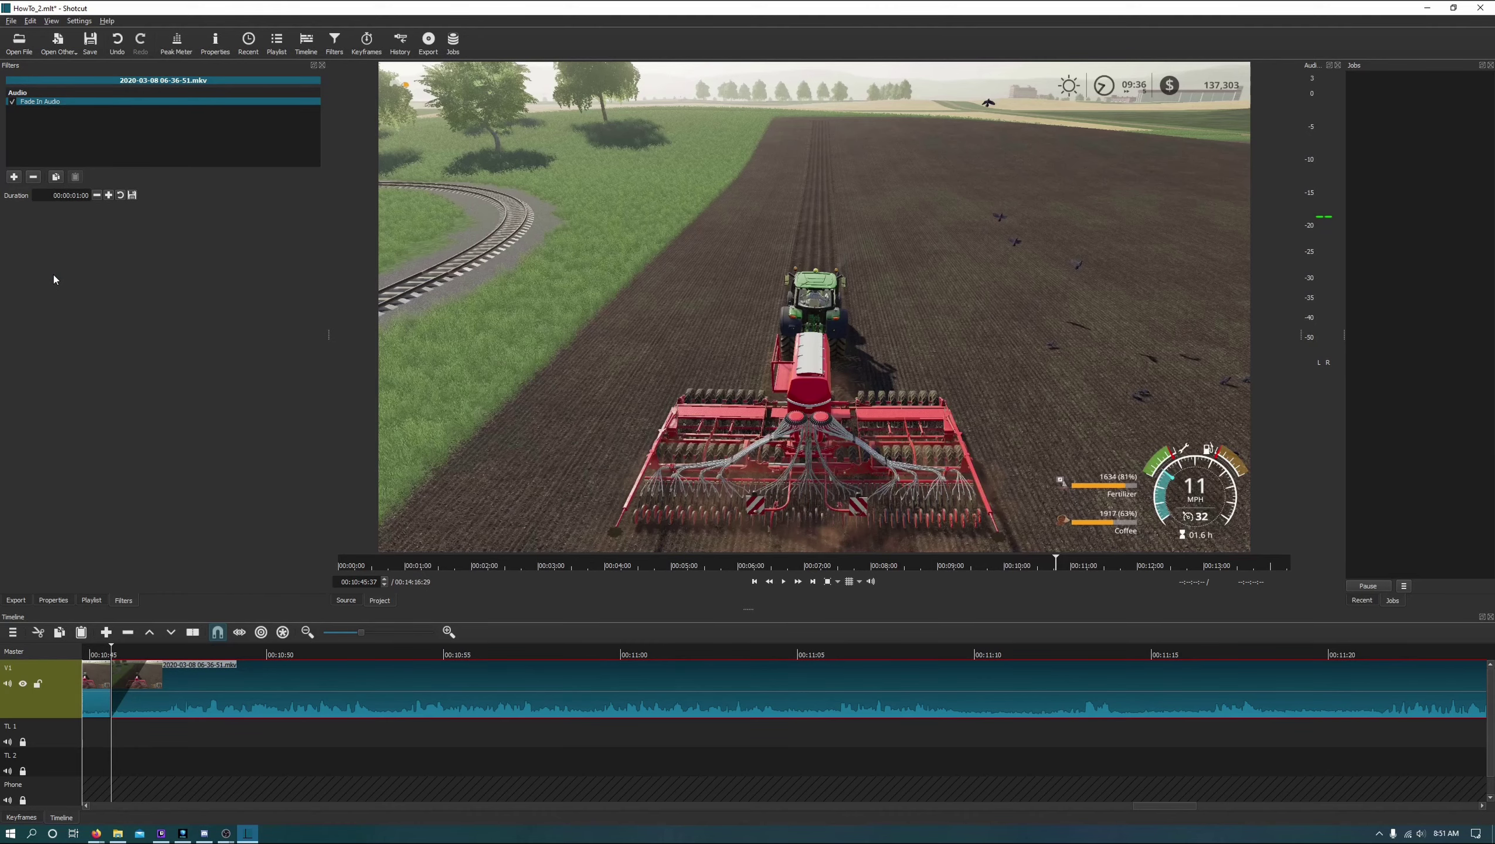
Check the audio fade-in by playing the V1 clip twice from its start at 00:10:45:37, pausing a few seconds in
{"action": "left_click", "coordinate": [784, 581]}
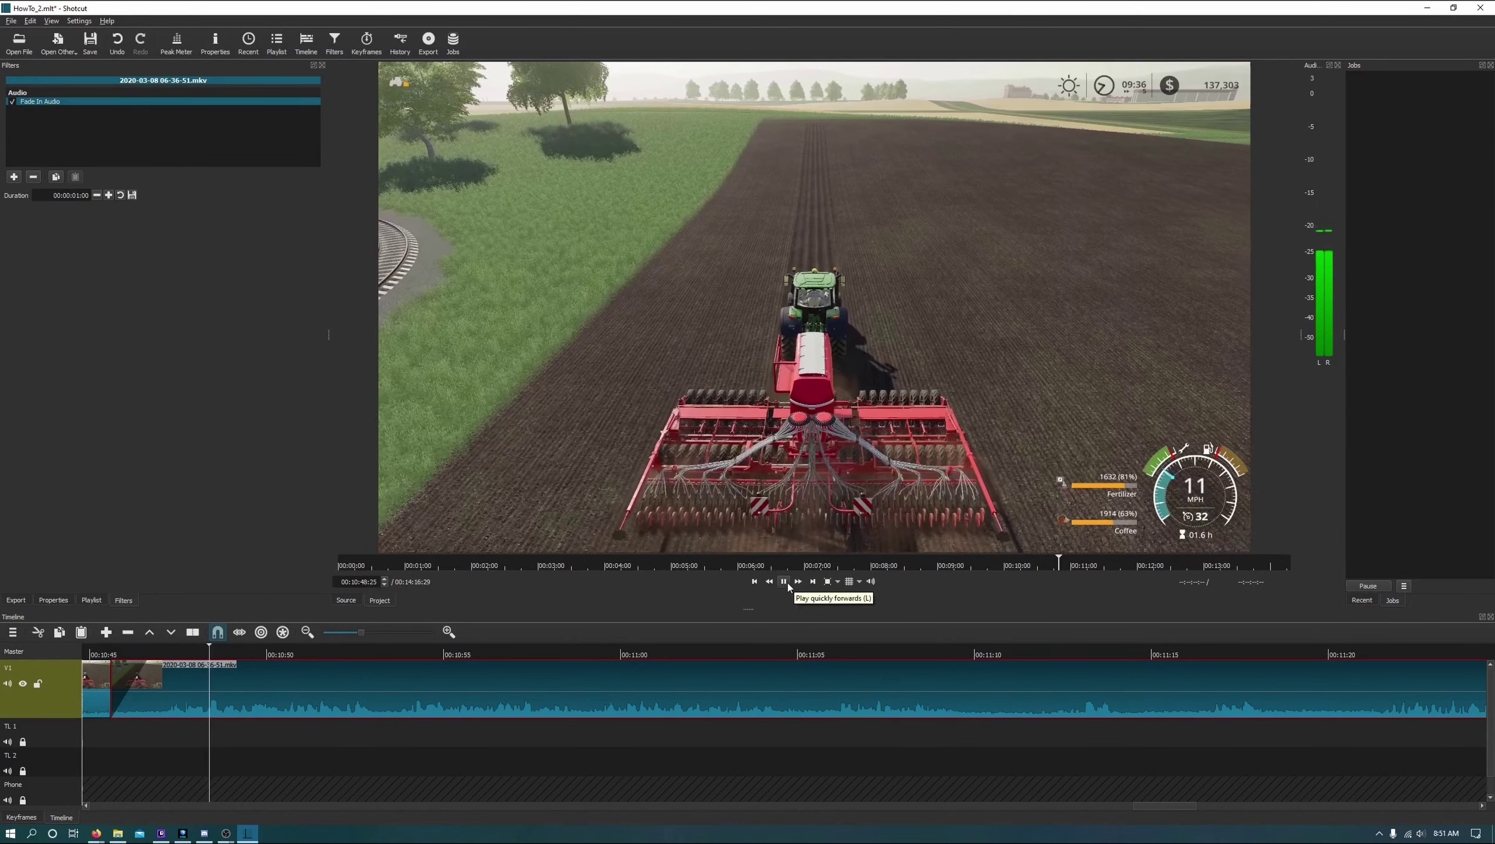
{"action": "left_click", "coordinate": [783, 581]}
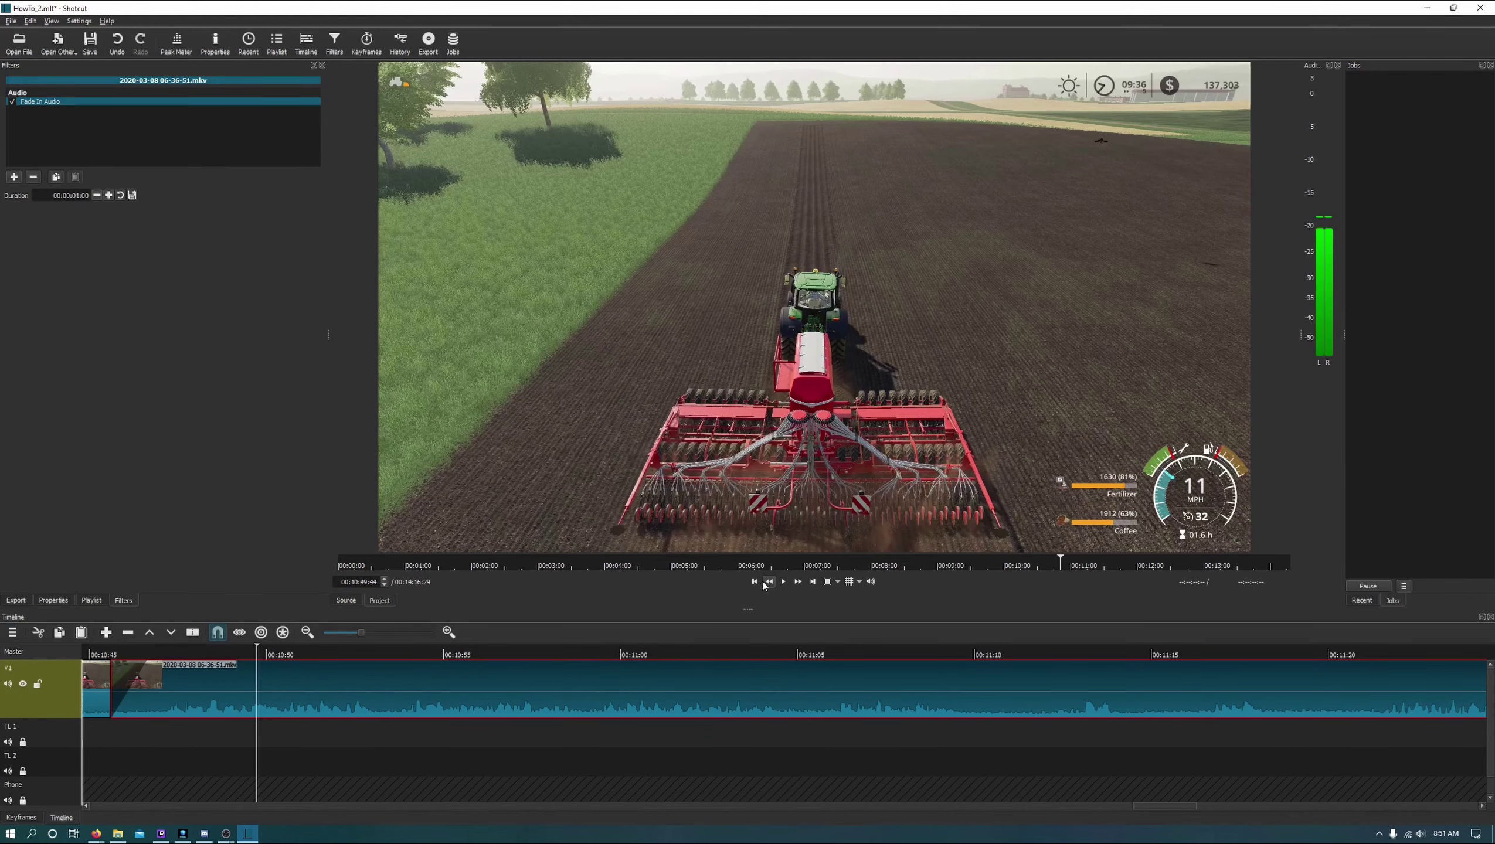
{"action": "left_click", "coordinate": [756, 581]}
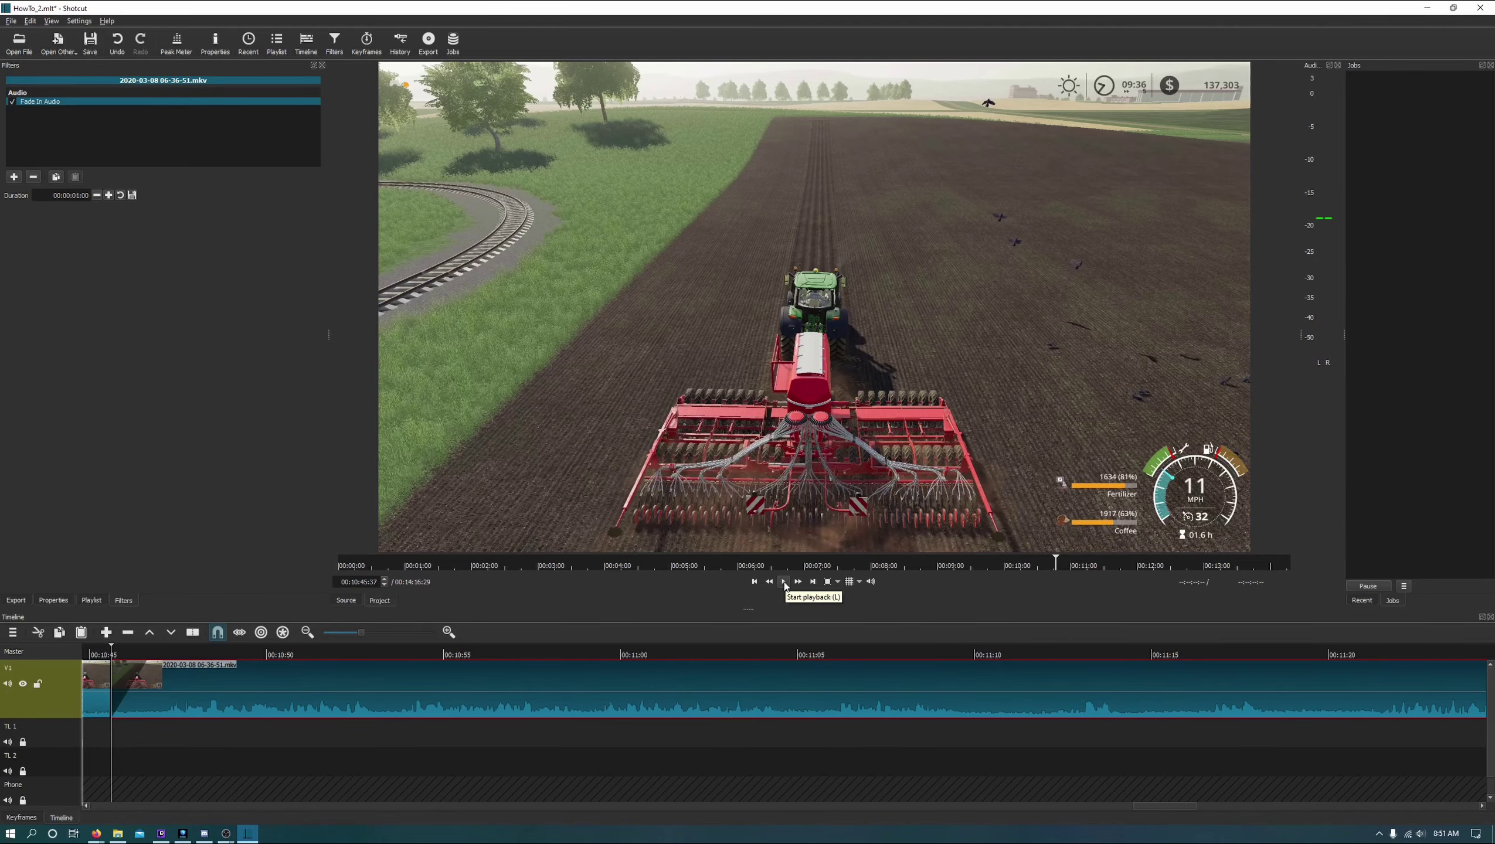
{"action": "left_click", "coordinate": [784, 583]}
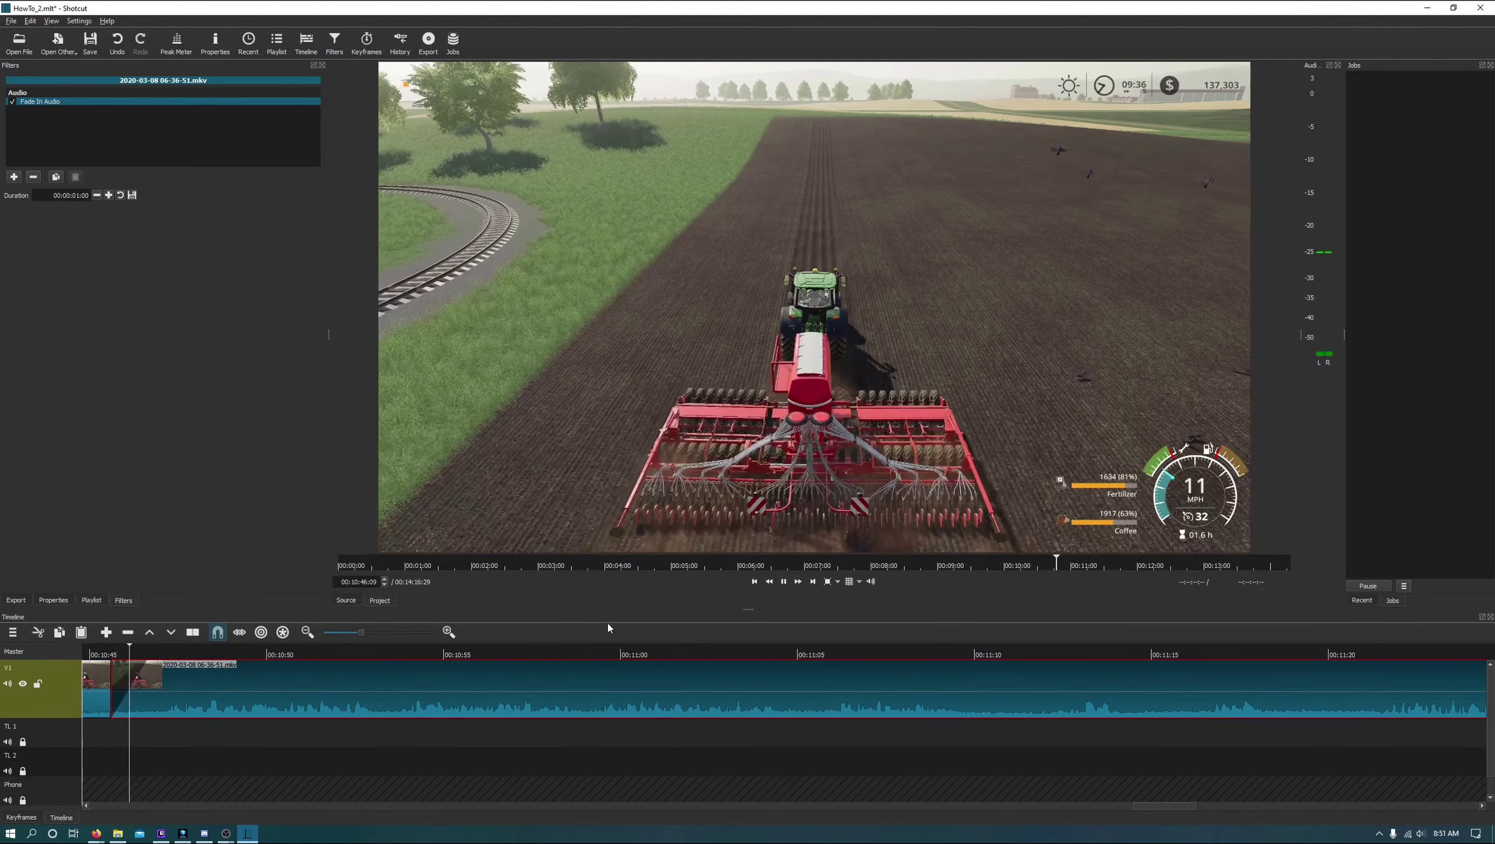
{"action": "left_click", "coordinate": [784, 583]}
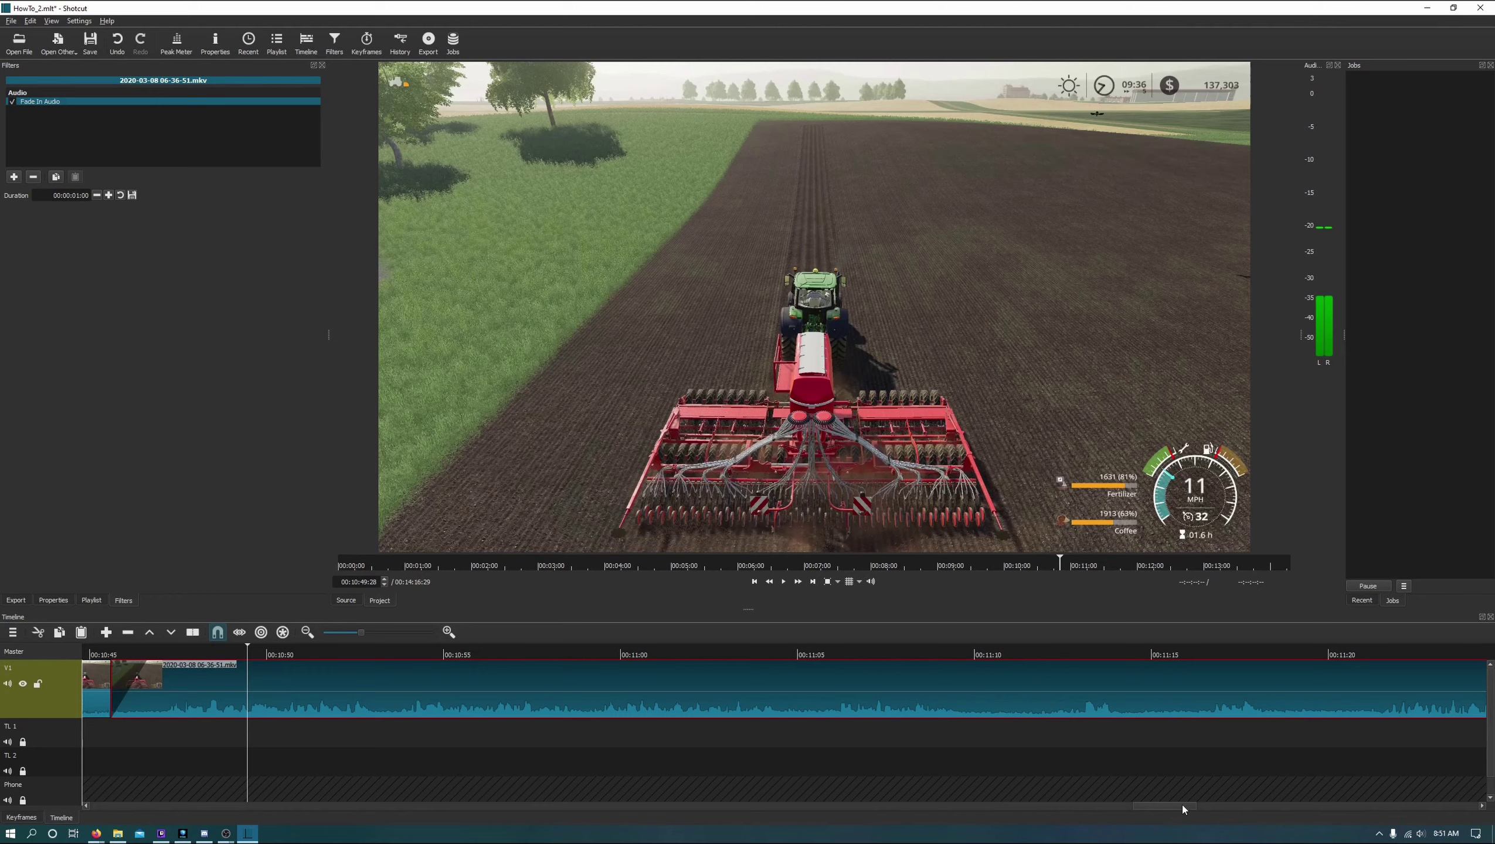
Add a Fade Out Audio filter to the V1 clip that ends where the song on TL 2 begins
{"action": "left_click_drag", "start_coordinate": [1182, 805], "coordinate": [1145, 805]}
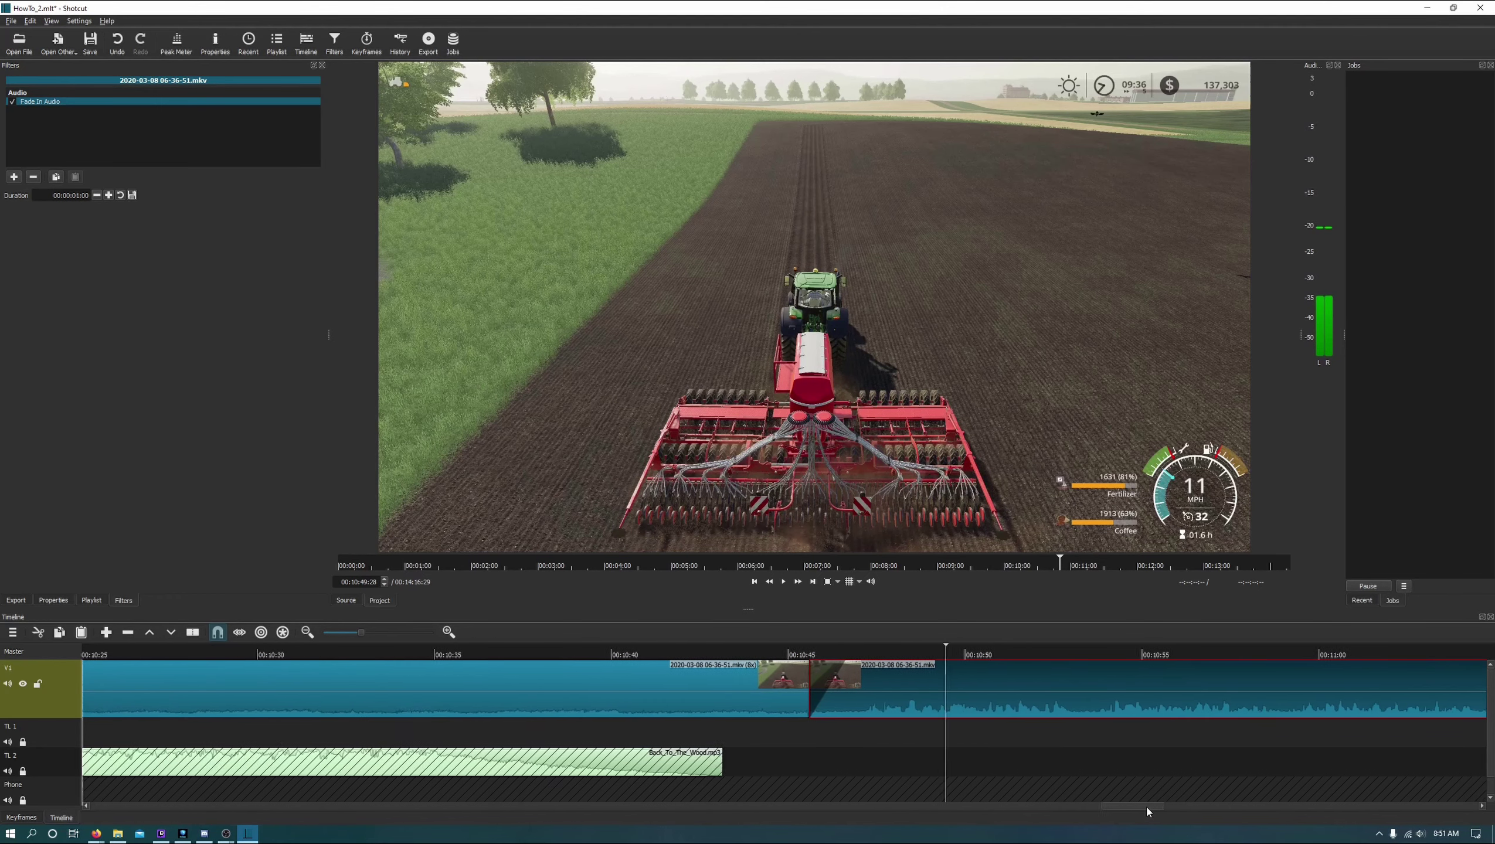
{"action": "left_click", "coordinate": [753, 582]}
{"action": "left_click", "coordinate": [753, 582]}
{"action": "left_click", "coordinate": [754, 582]}
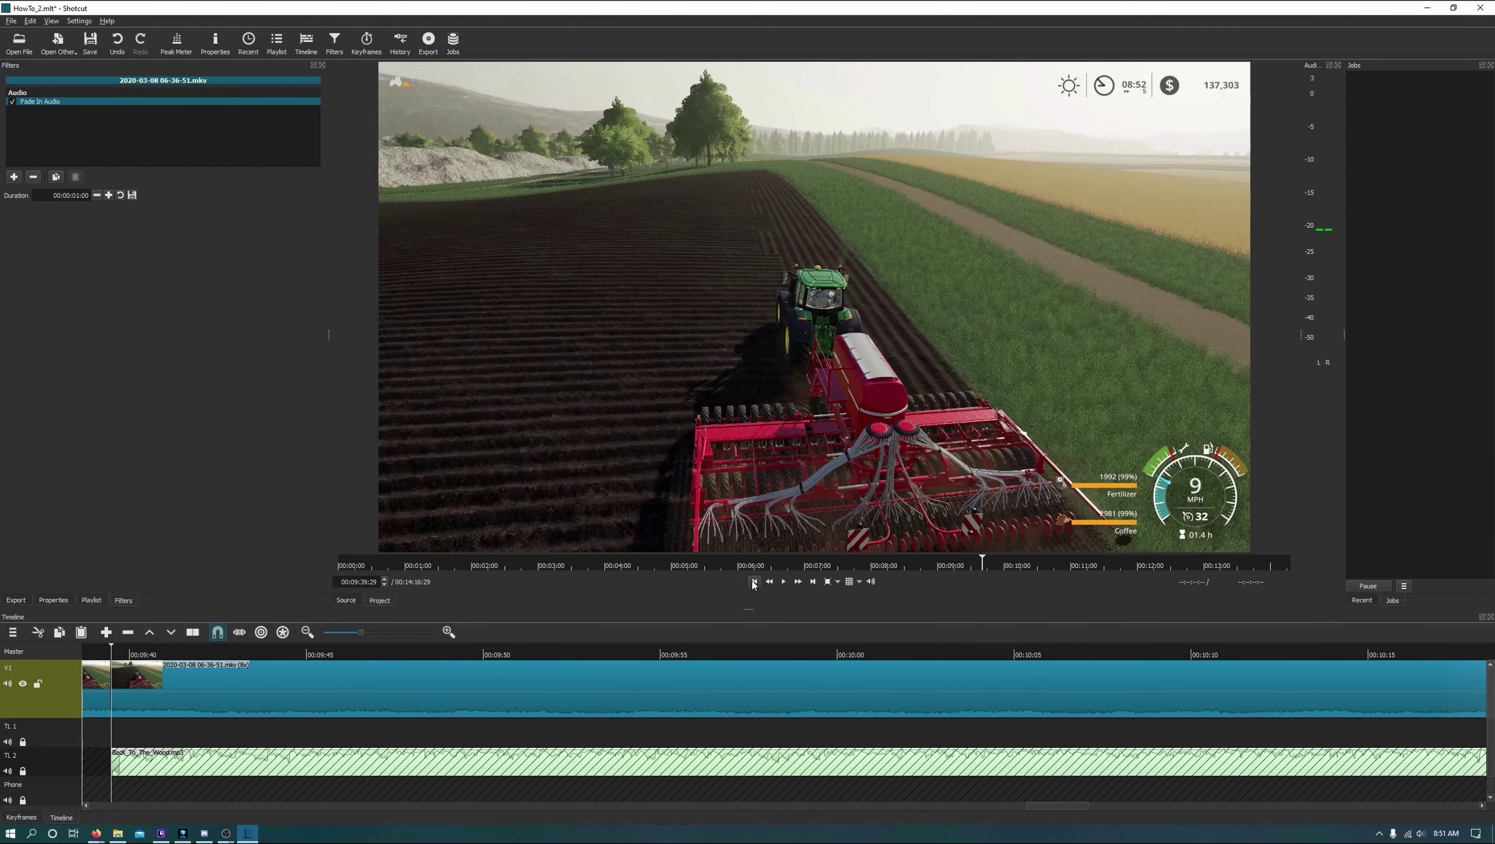
{"action": "left_click_drag", "start_coordinate": [1063, 803], "coordinate": [1047, 804]}
{"action": "left_click", "coordinate": [315, 687]}
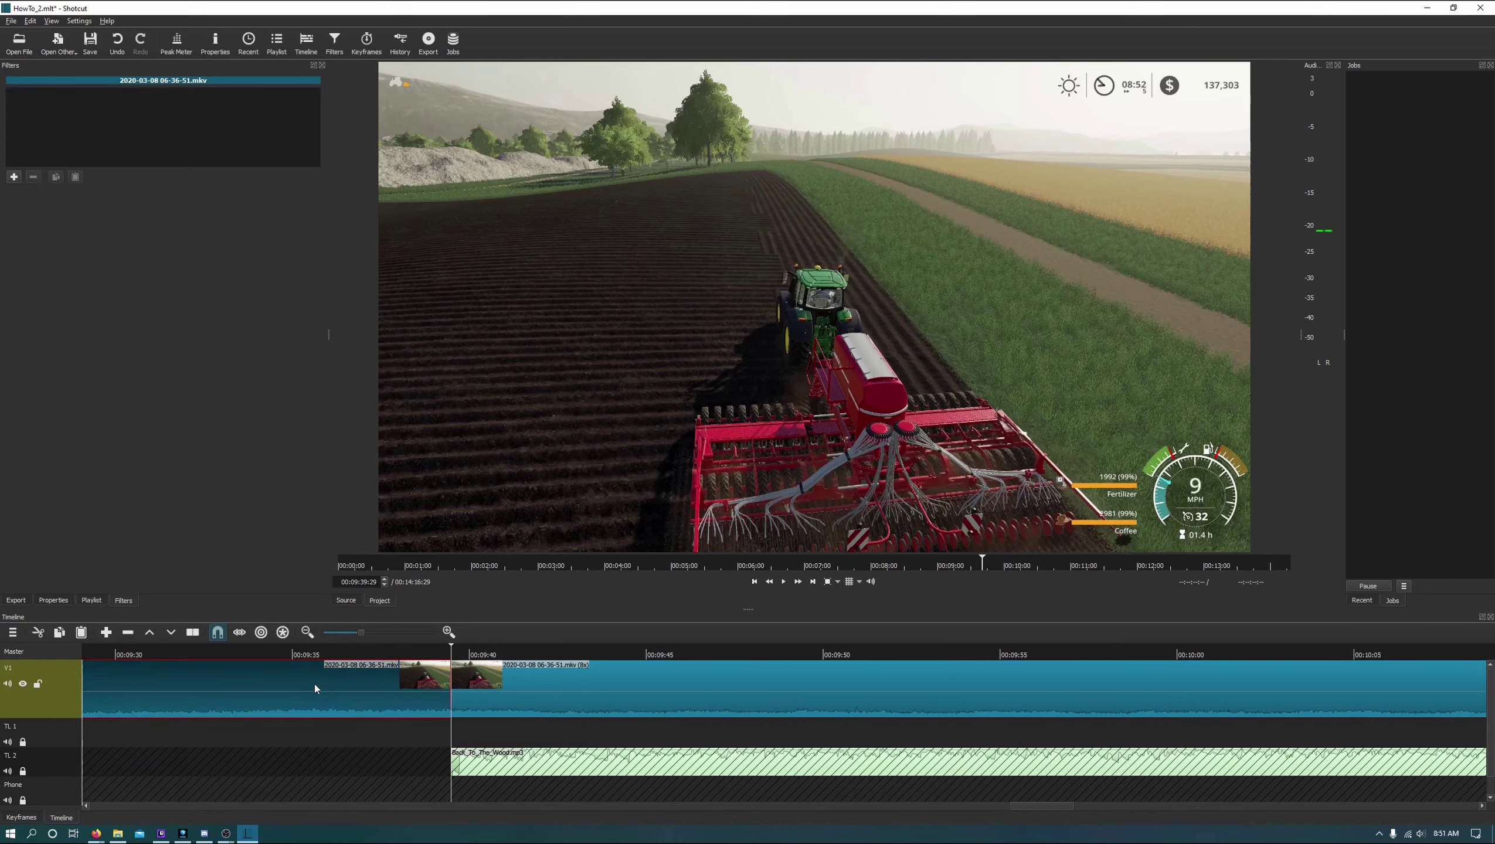
{"action": "left_click", "coordinate": [13, 179]}
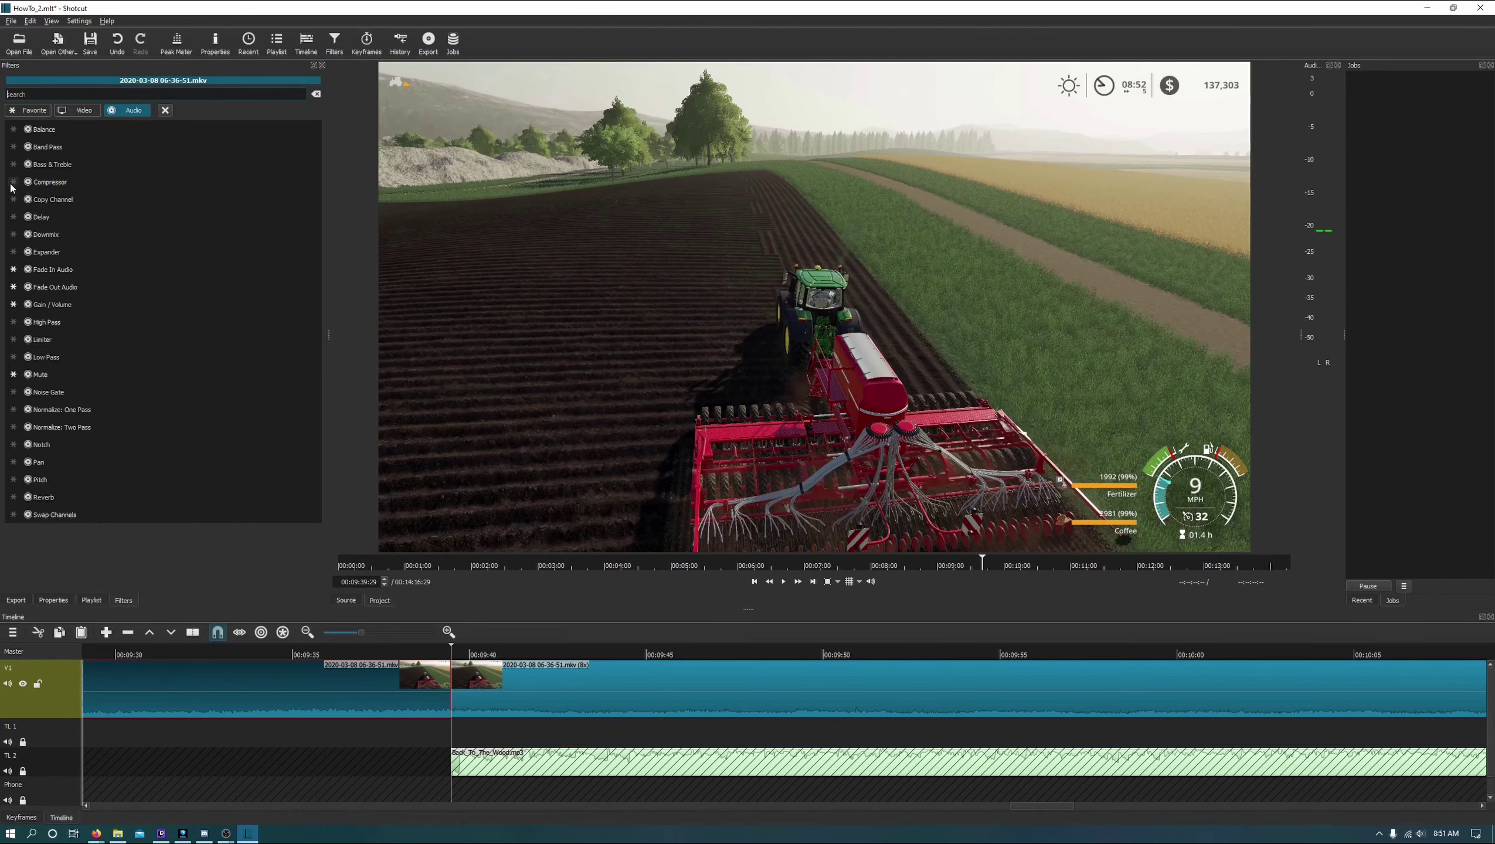
{"action": "left_click", "coordinate": [59, 287]}
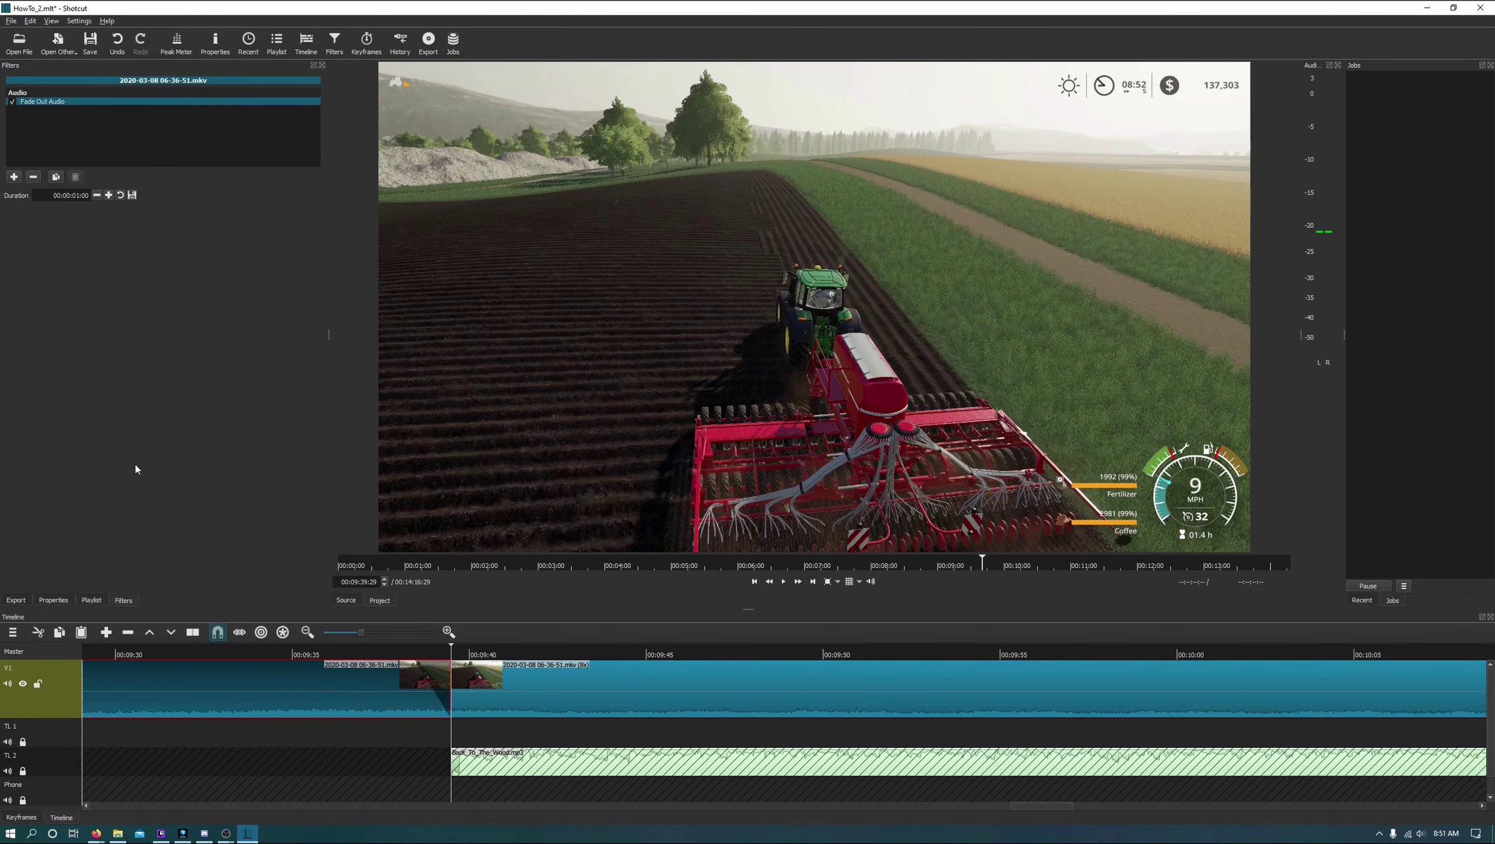
Add a Fade Out Audio filter to the muted 8x V1 clip that ends at 00:04:47:44
{"action": "left_click", "coordinate": [754, 581]}
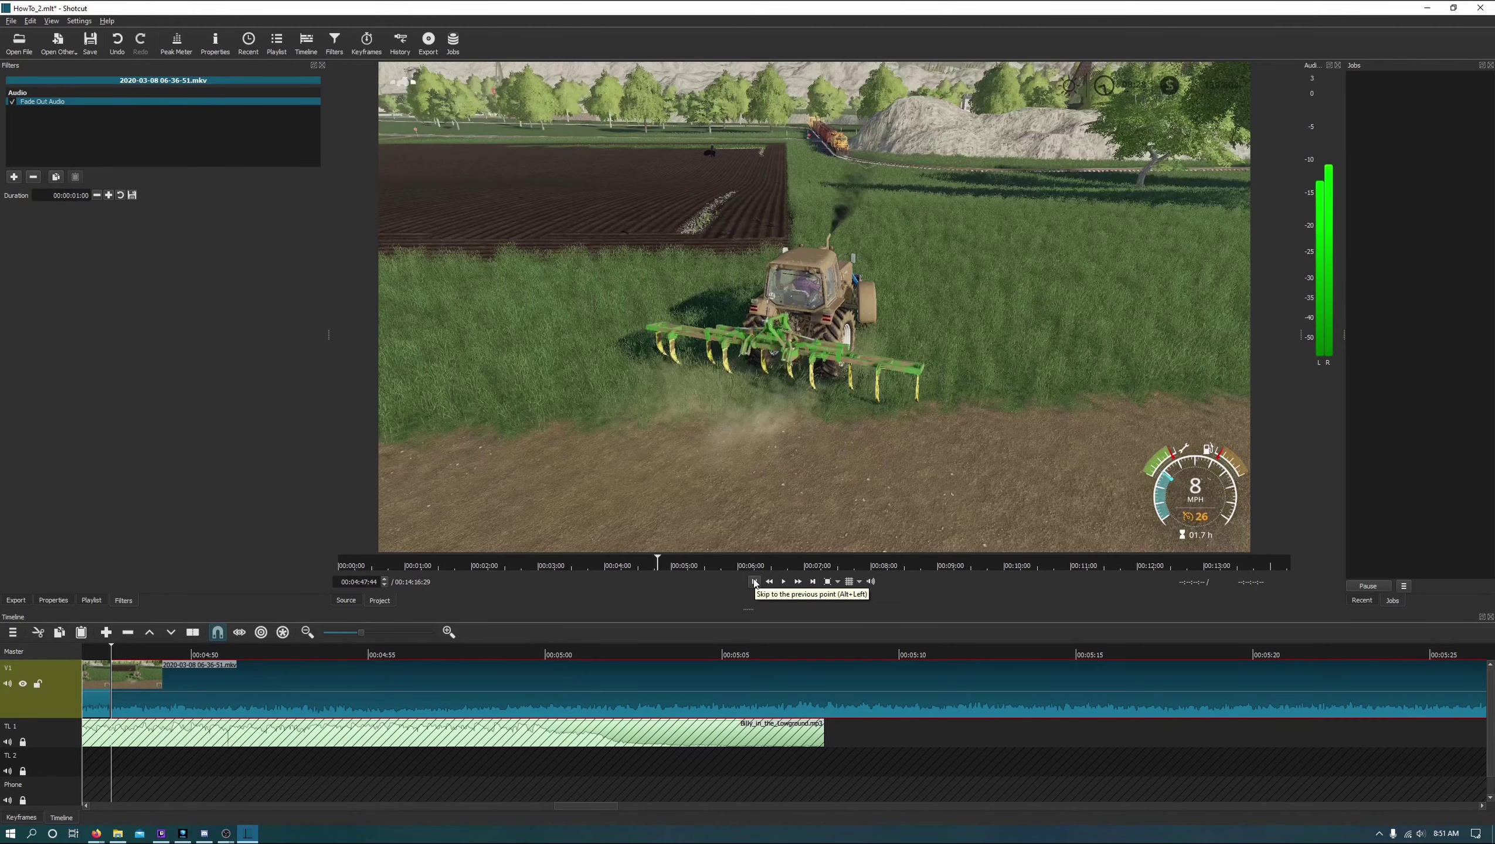
{"action": "left_click_drag", "start_coordinate": [583, 810], "coordinate": [570, 805]}
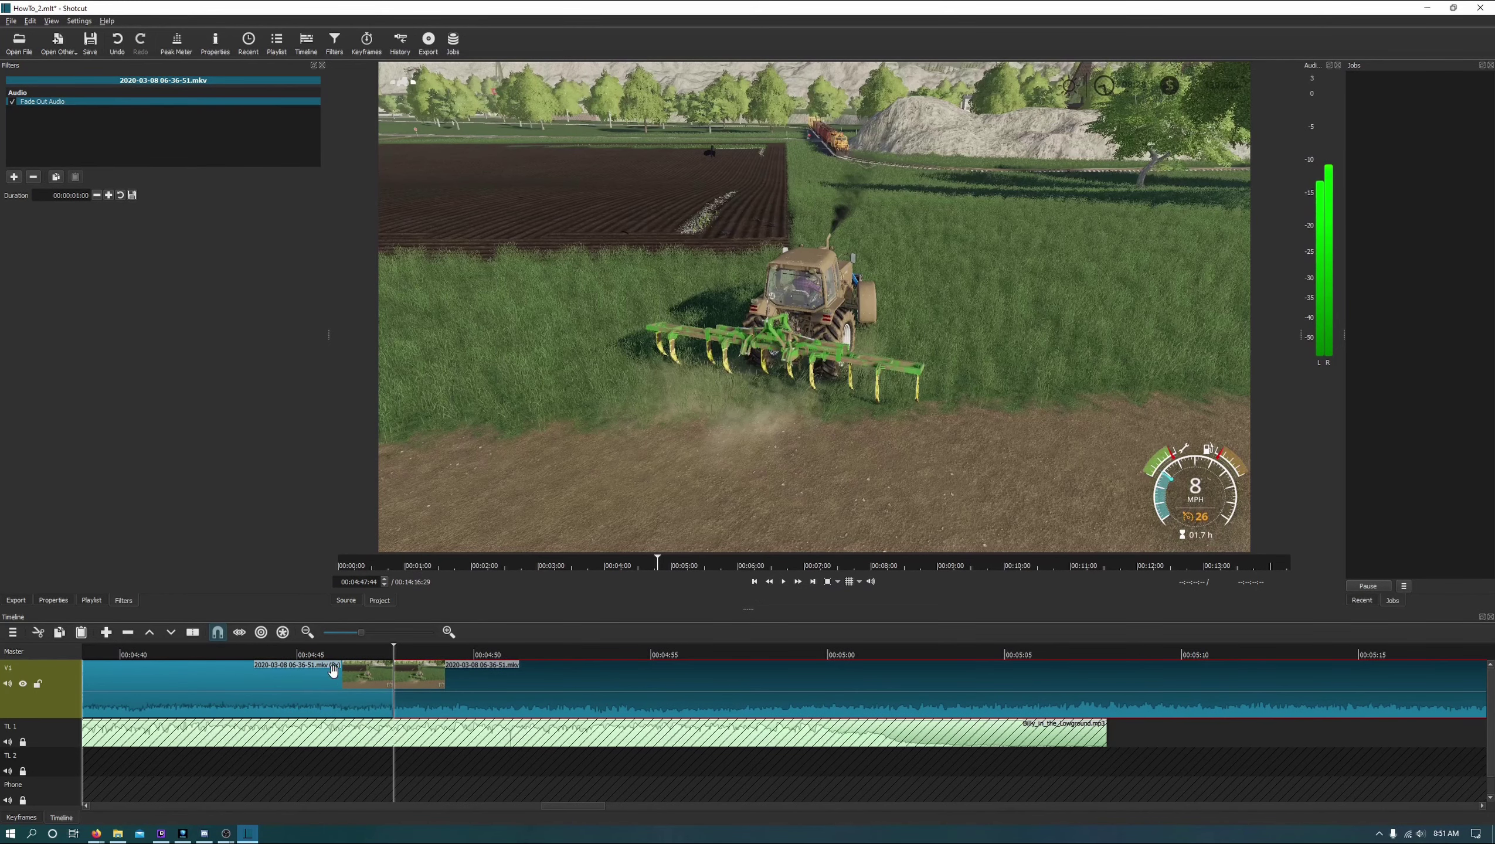
{"action": "left_click", "coordinate": [243, 695]}
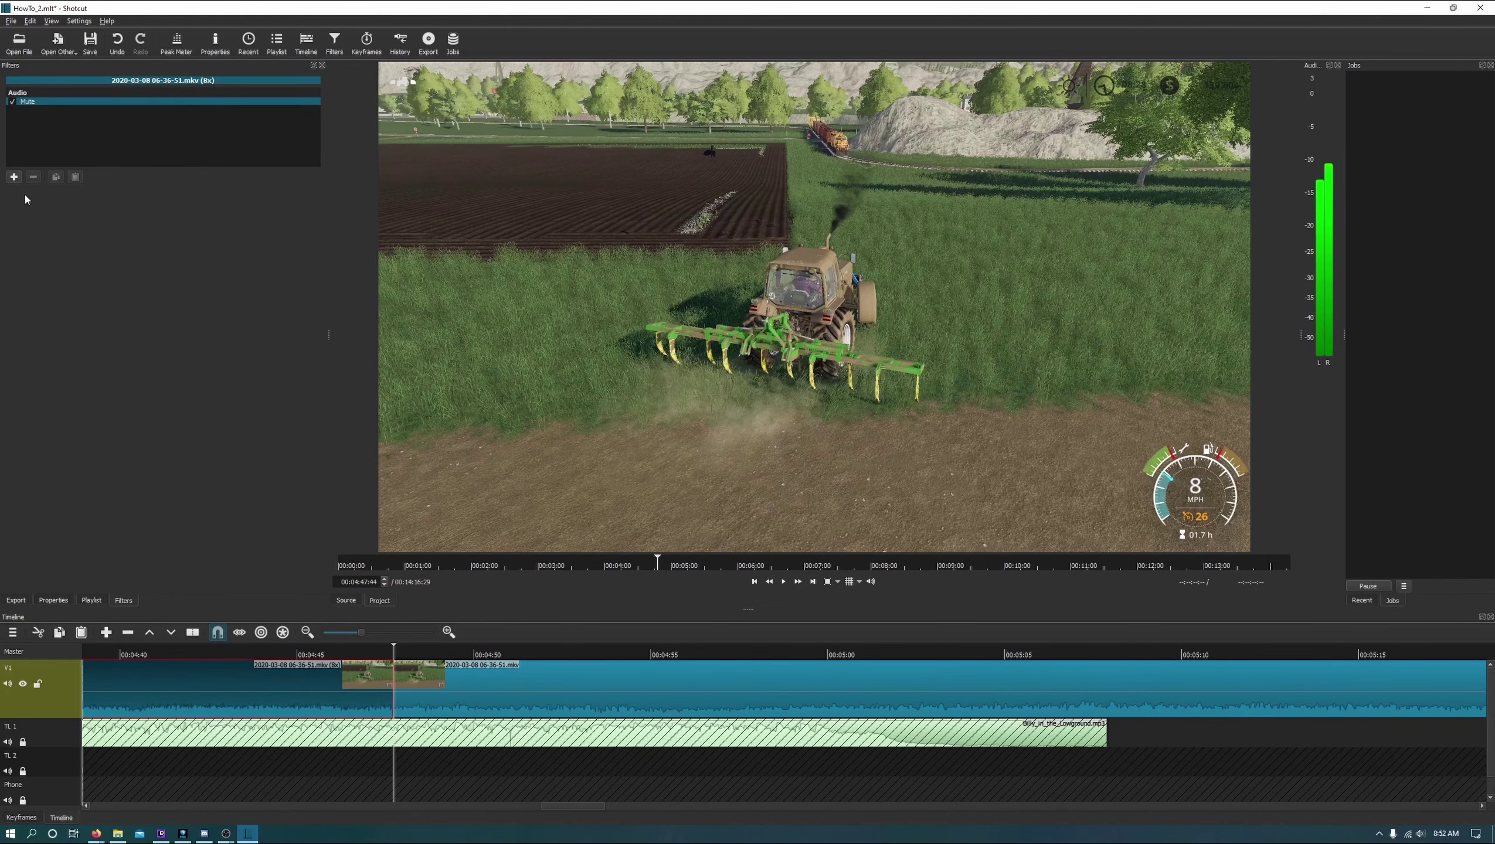
{"action": "left_click", "coordinate": [13, 177]}
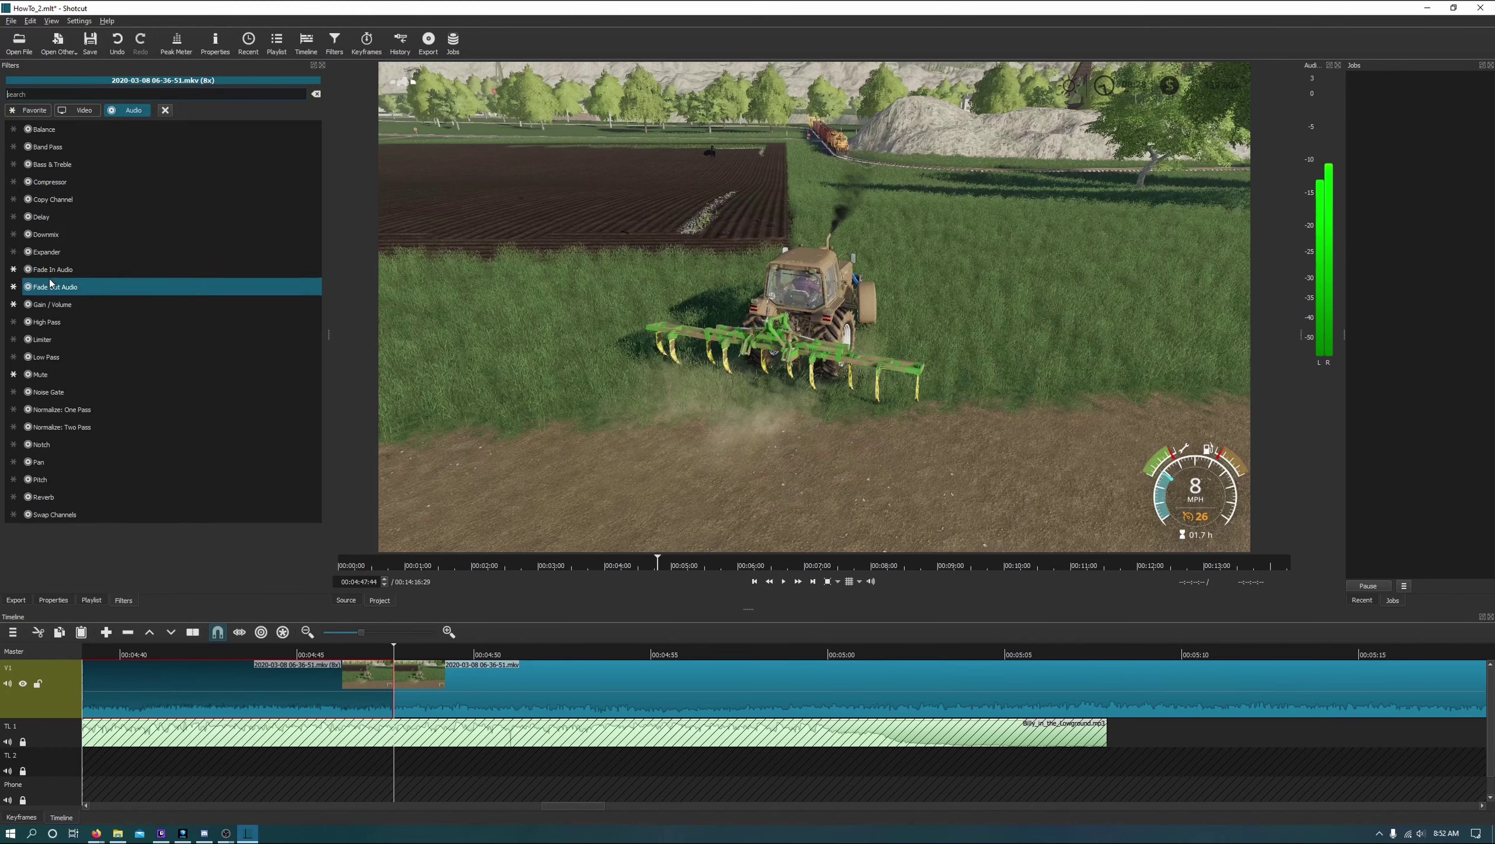
{"action": "left_click", "coordinate": [195, 296]}
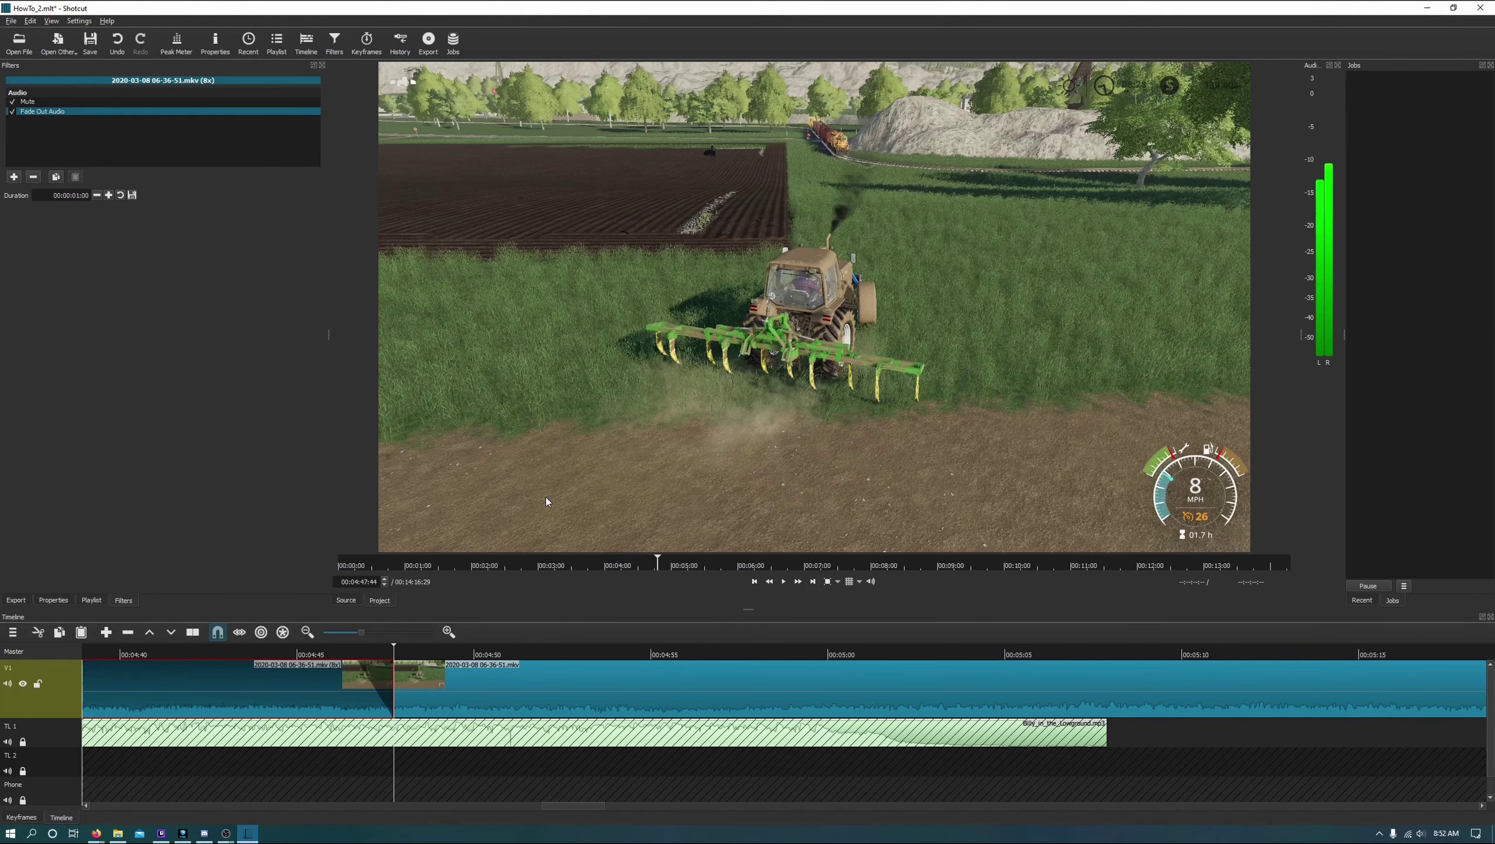
Return the playhead to the start of the project, lock the V1 track and save the project
{"action": "left_click", "coordinate": [754, 582]}
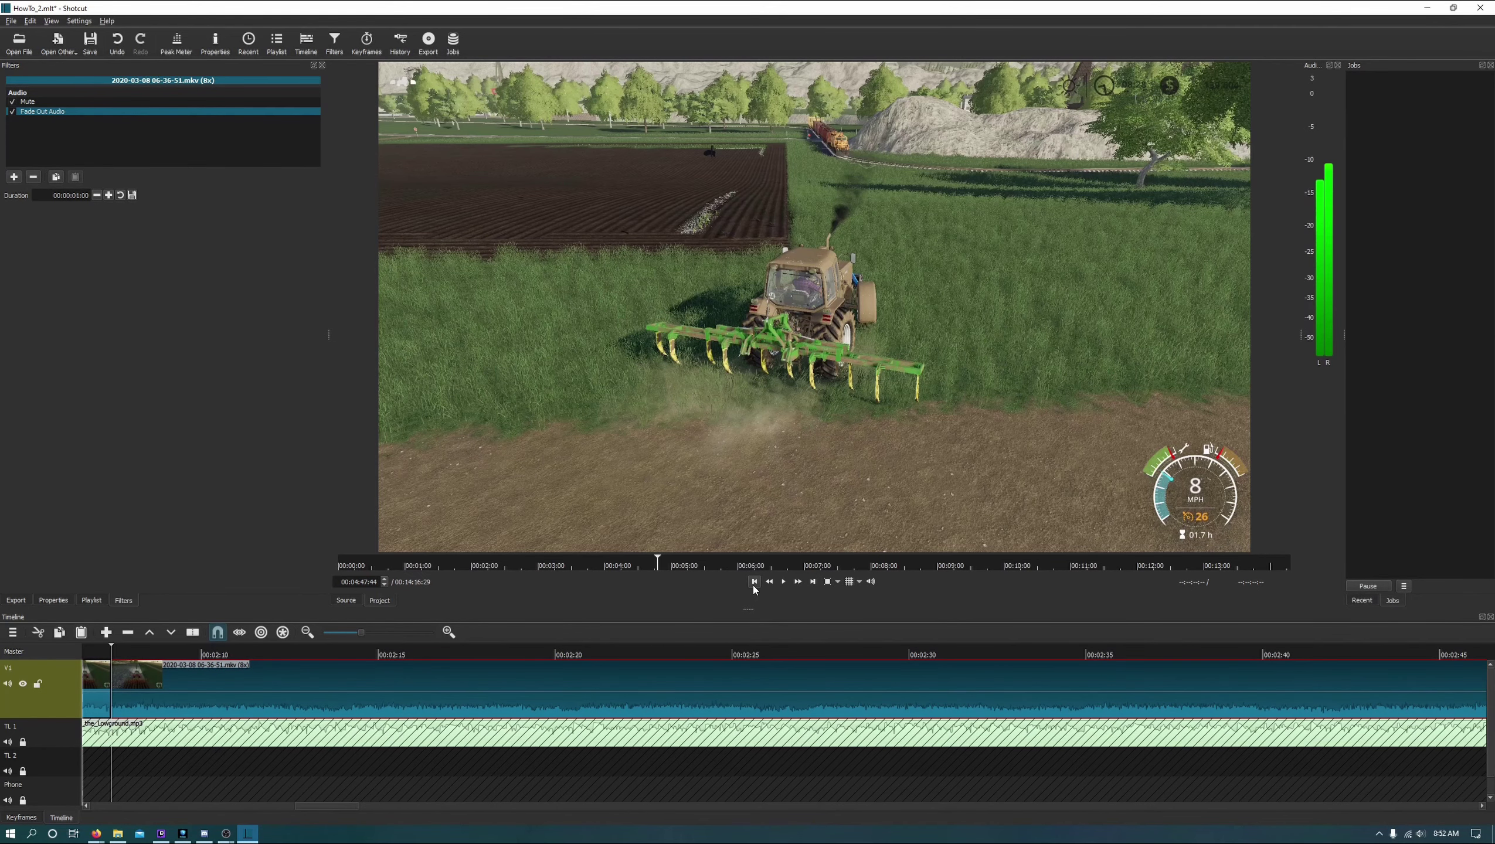
{"action": "left_click", "coordinate": [754, 582]}
{"action": "left_click", "coordinate": [754, 582]}
{"action": "left_click", "coordinate": [754, 583]}
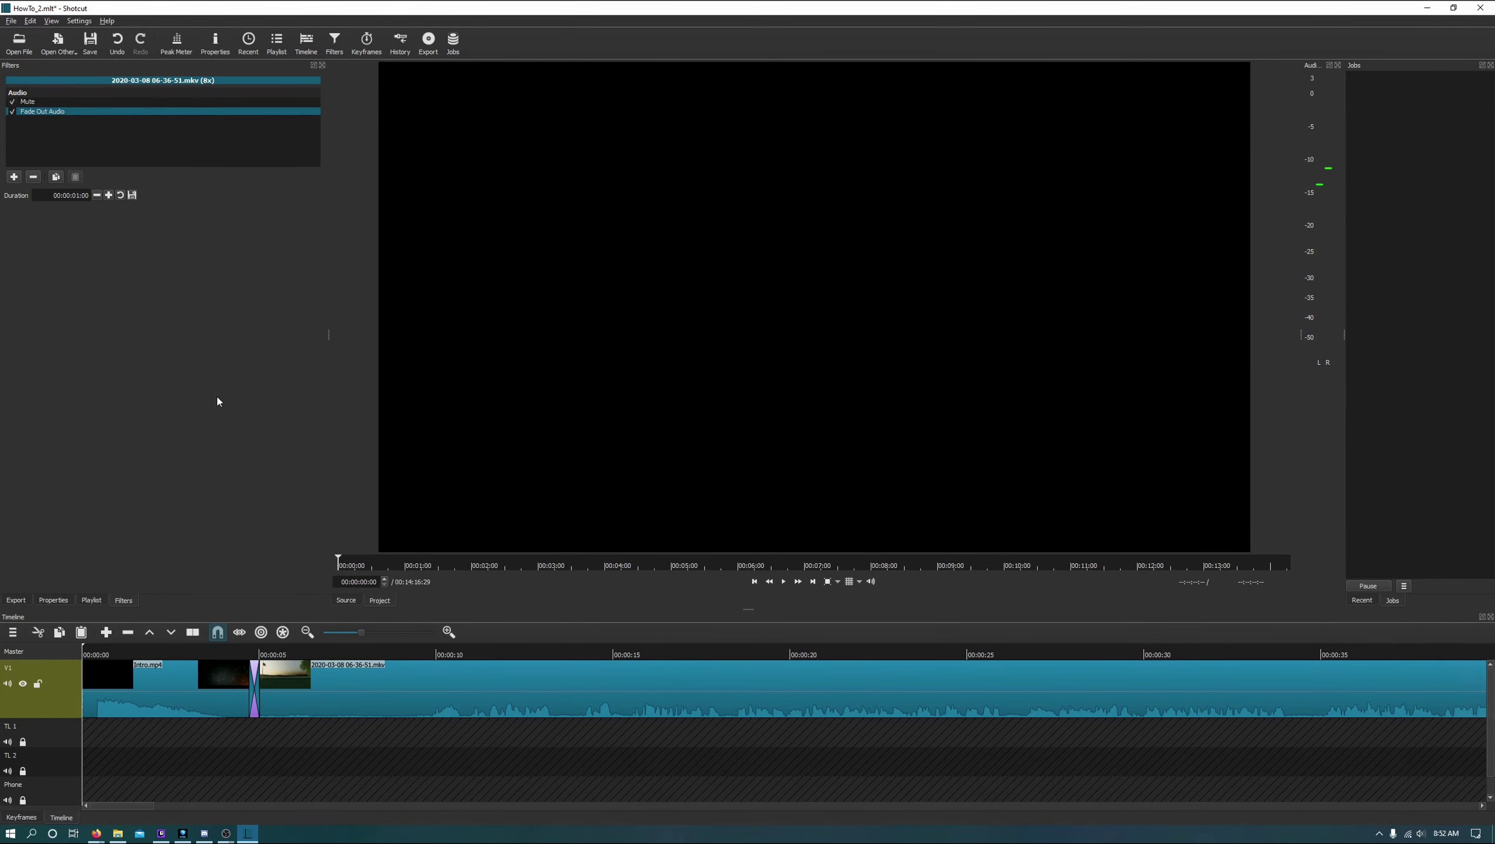
{"action": "left_click", "coordinate": [34, 685]}
{"action": "key", "text": "ctrl+s"}
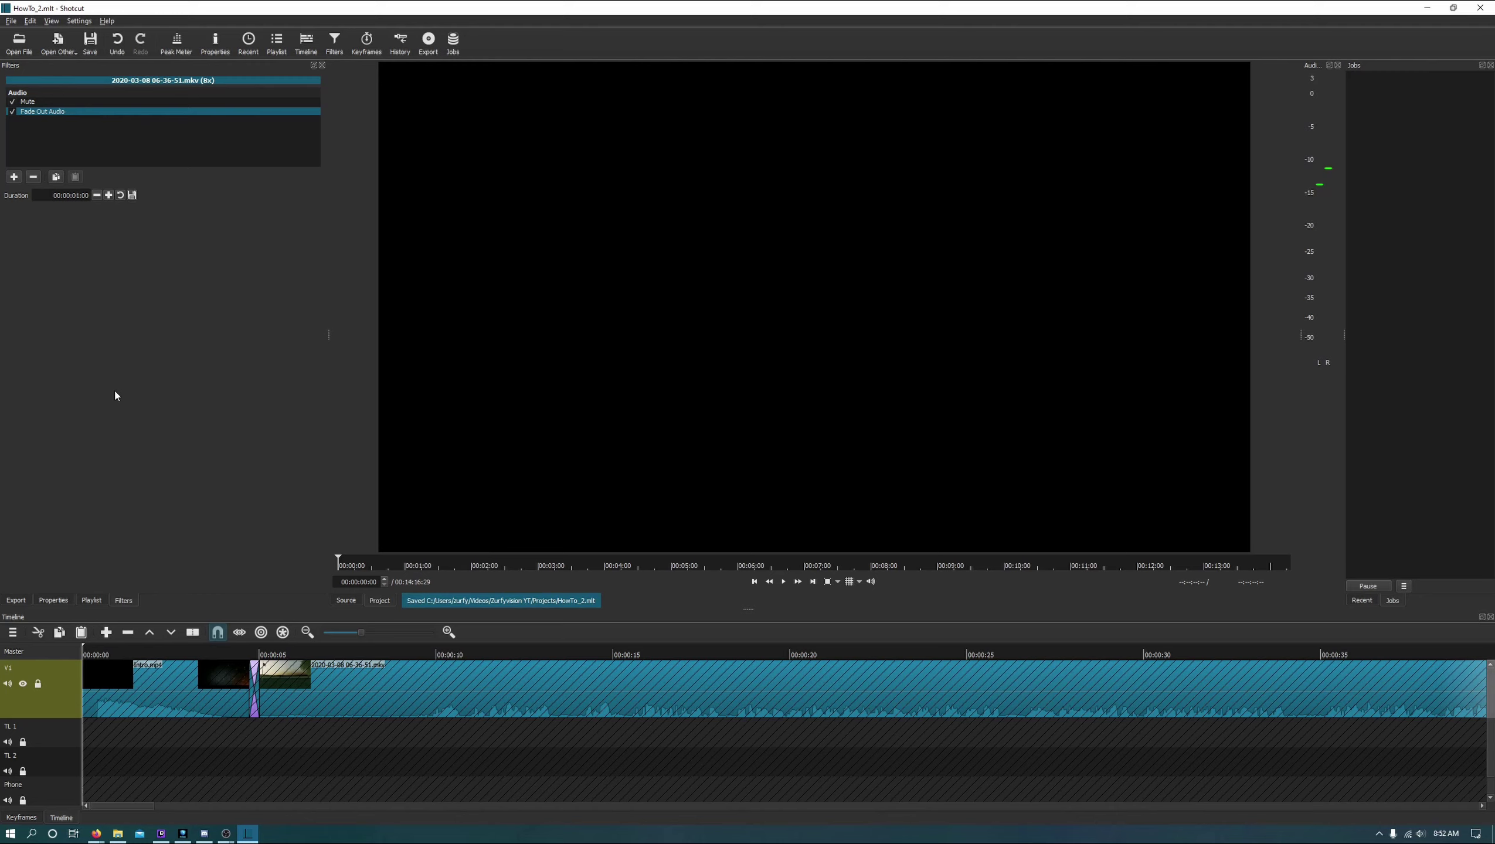
Play the project from the beginning and pause at 00:00:11:14
{"action": "left_click", "coordinate": [787, 580]}
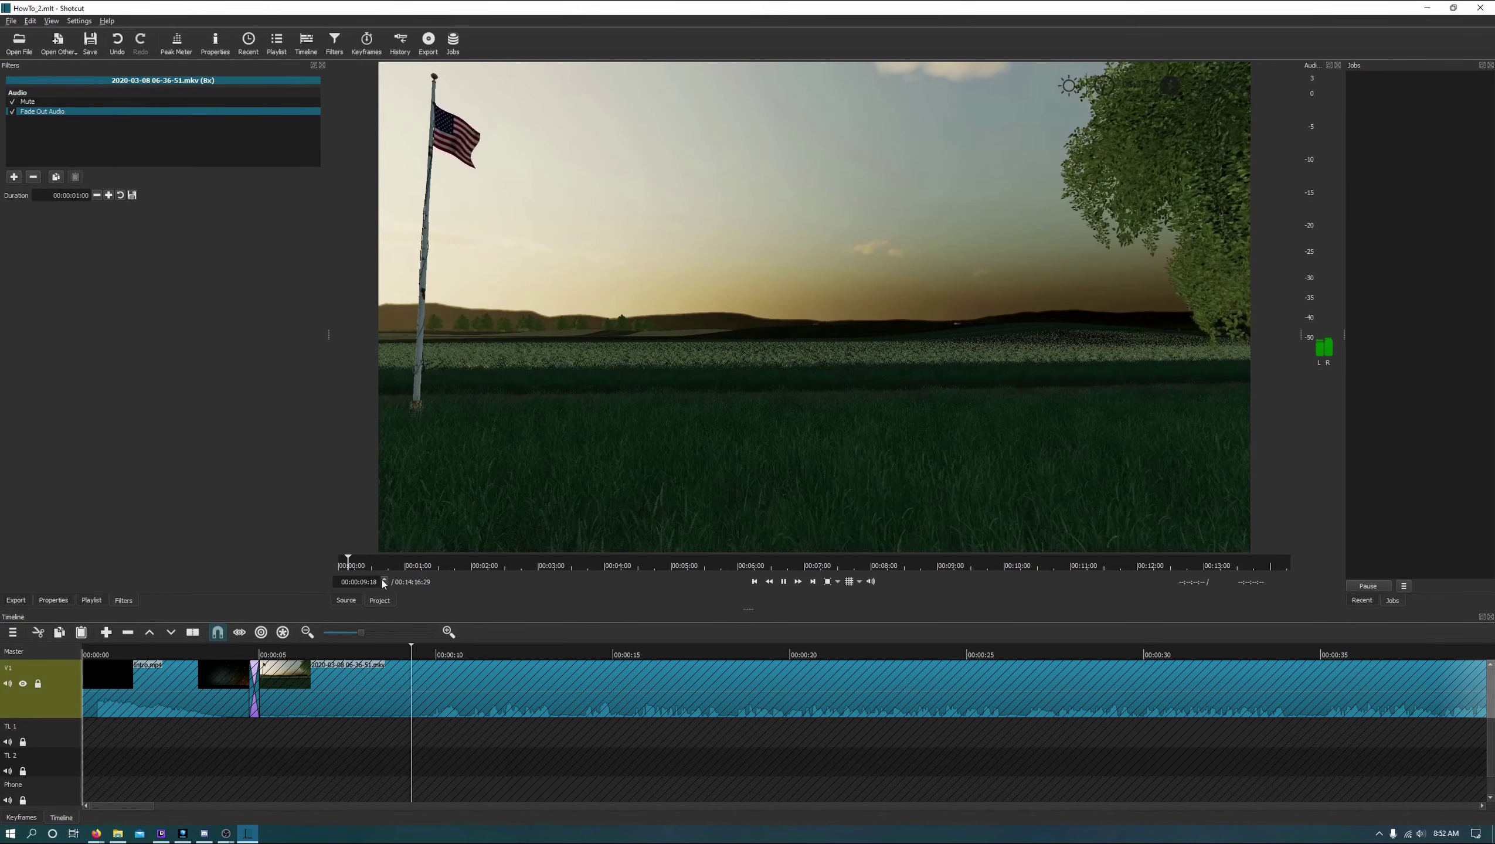
{"action": "left_click", "coordinate": [786, 584]}
{"action": "right_click", "coordinate": [676, 610]}
{"action": "left_click", "coordinate": [599, 595]}
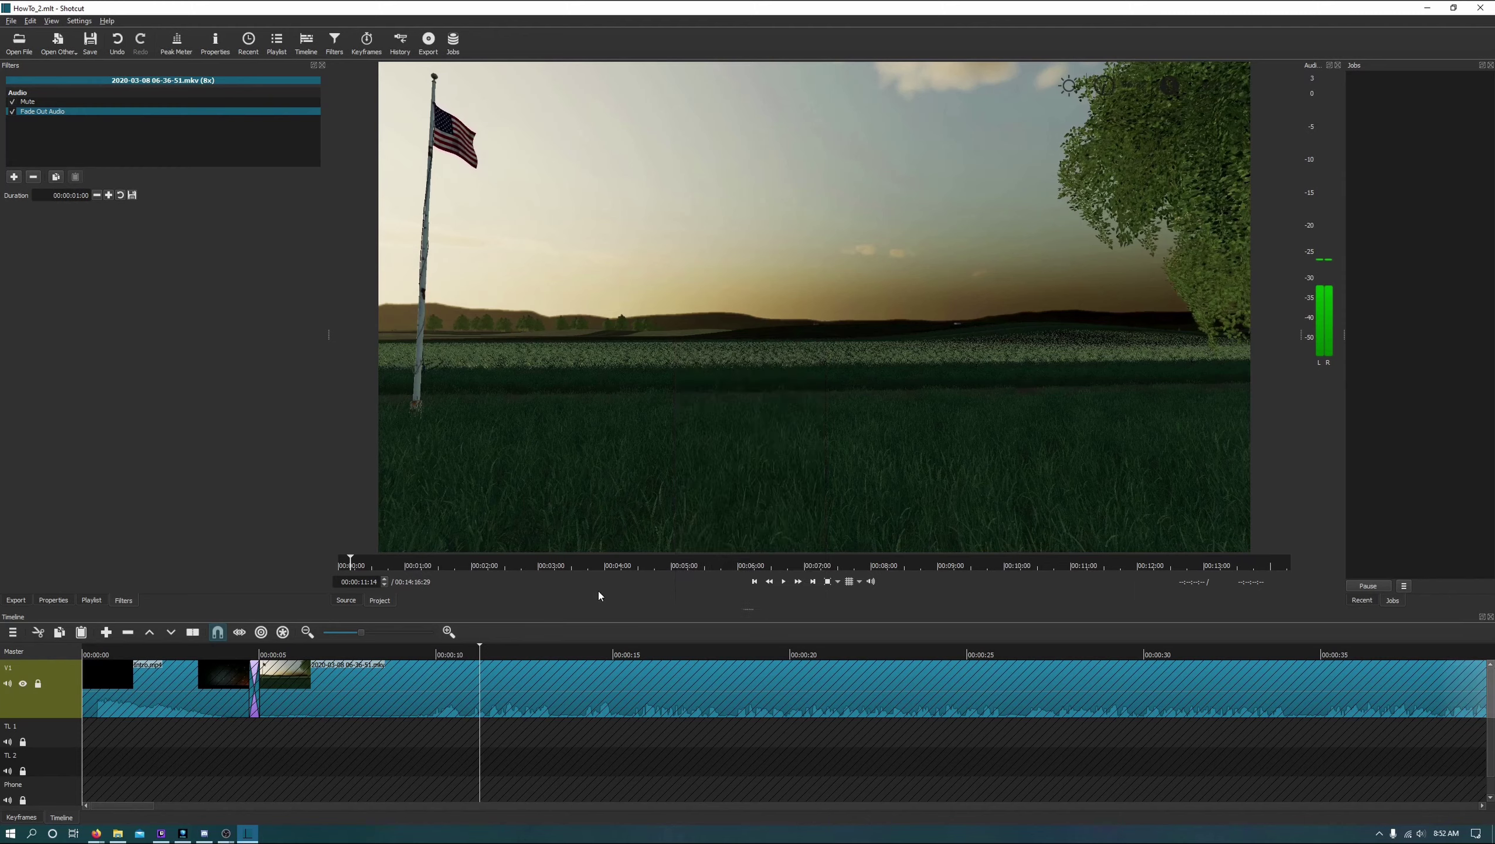